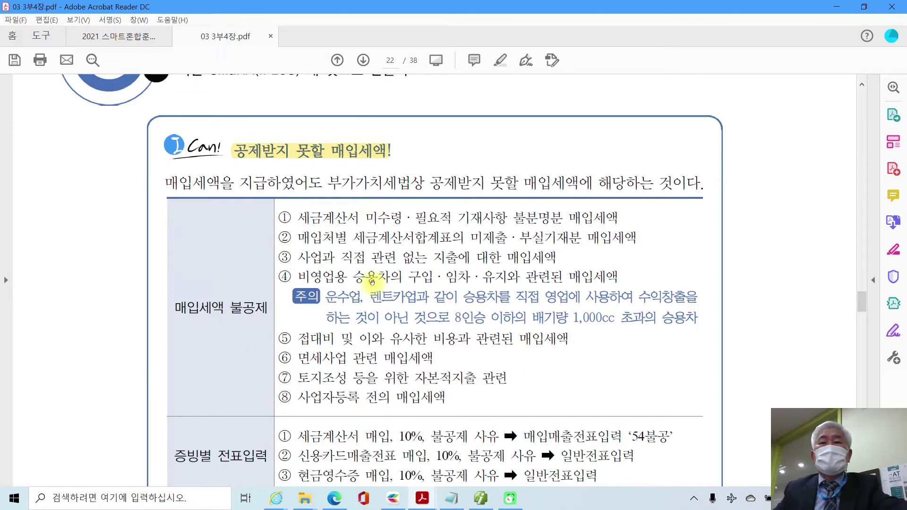
- Highlight the words "세금계산서 매입" in item ① of the 증빙별 전표입력 row
scroll(372, 284, down, 2)
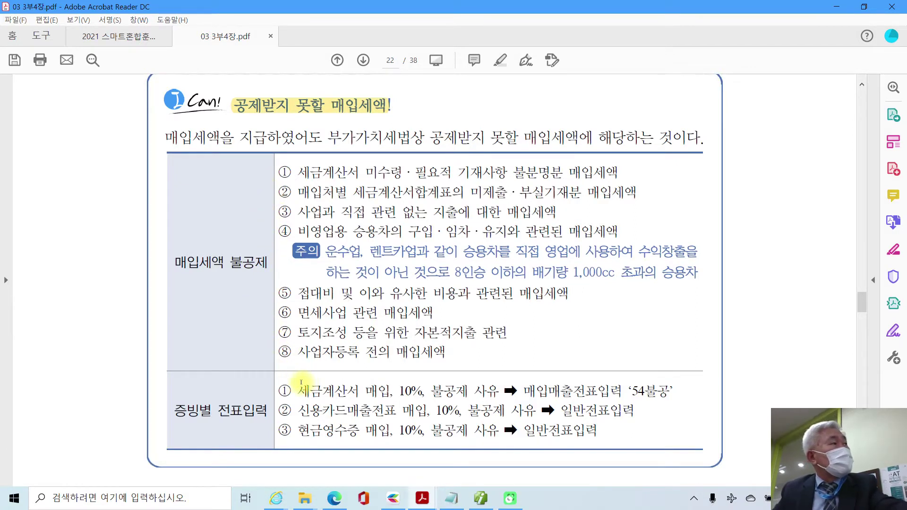
scroll(301, 383, down, 1)
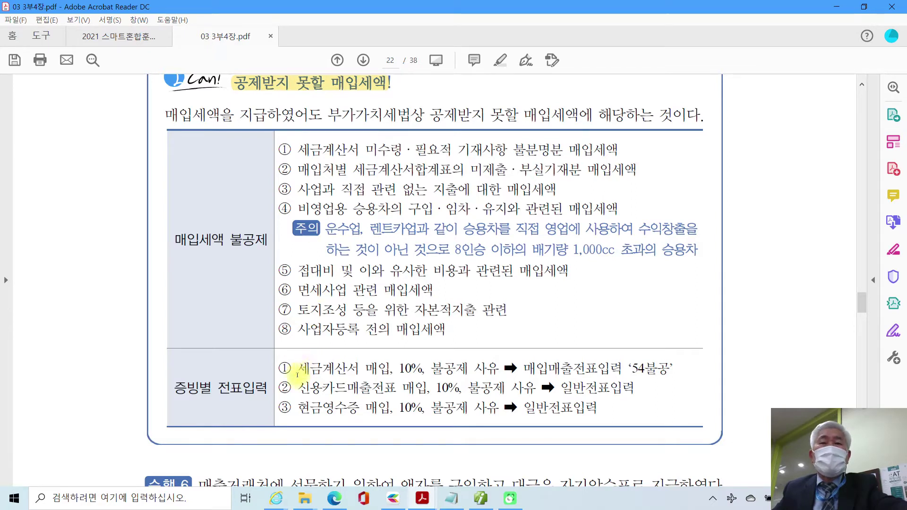
drag(298, 368, 390, 368)
right_click(393, 393)
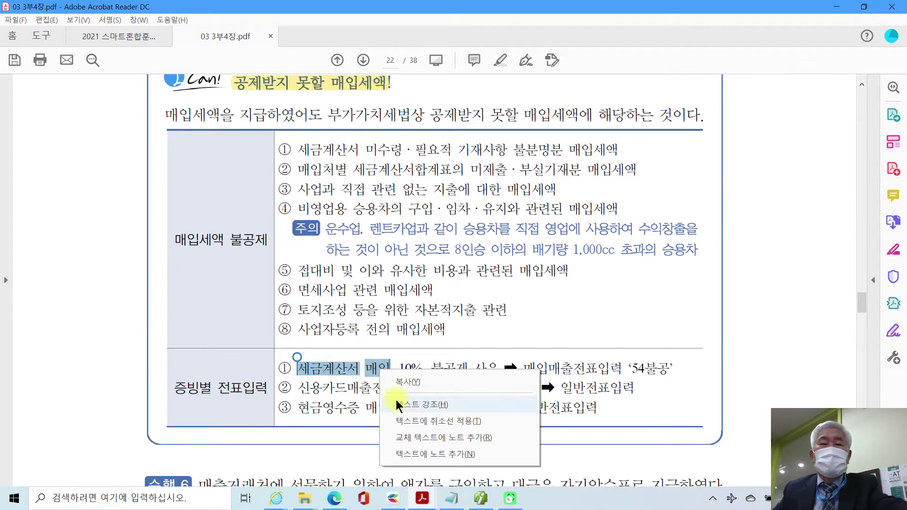
click(407, 405)
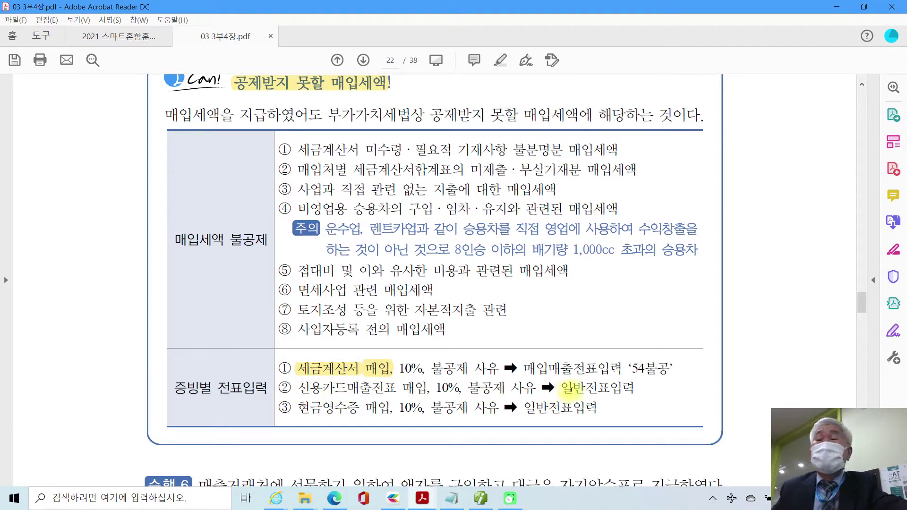
- Highlight "일반전표입력" in items ② and ③ of the 증빙별 전표입력 row
drag(561, 388, 636, 397)
right_click(624, 392)
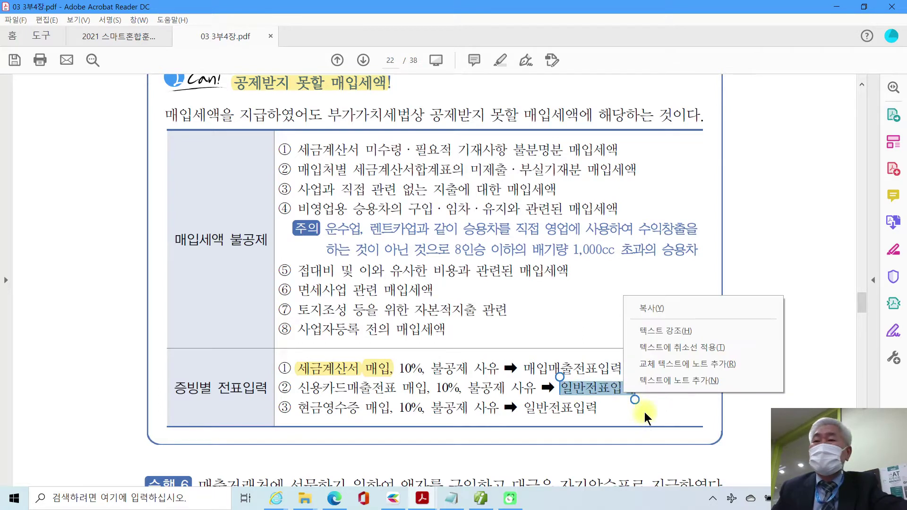
click(655, 332)
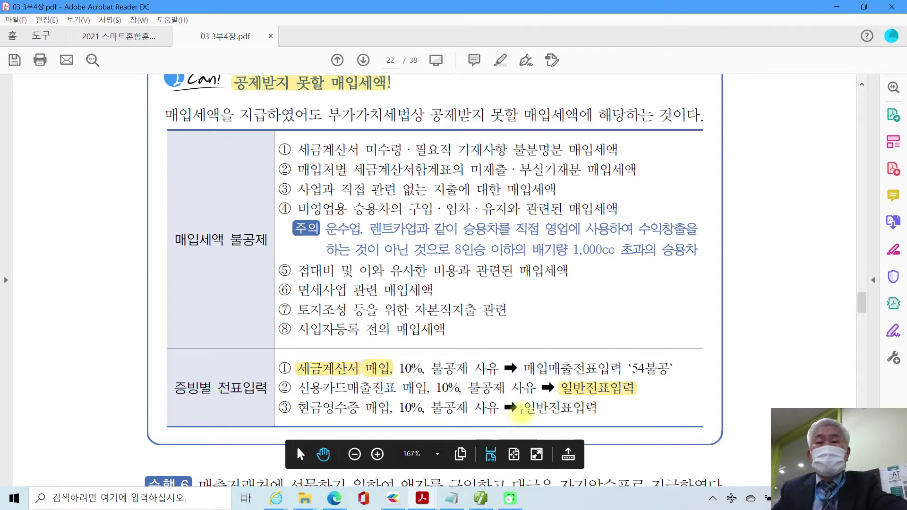
drag(521, 412, 596, 417)
right_click(586, 410)
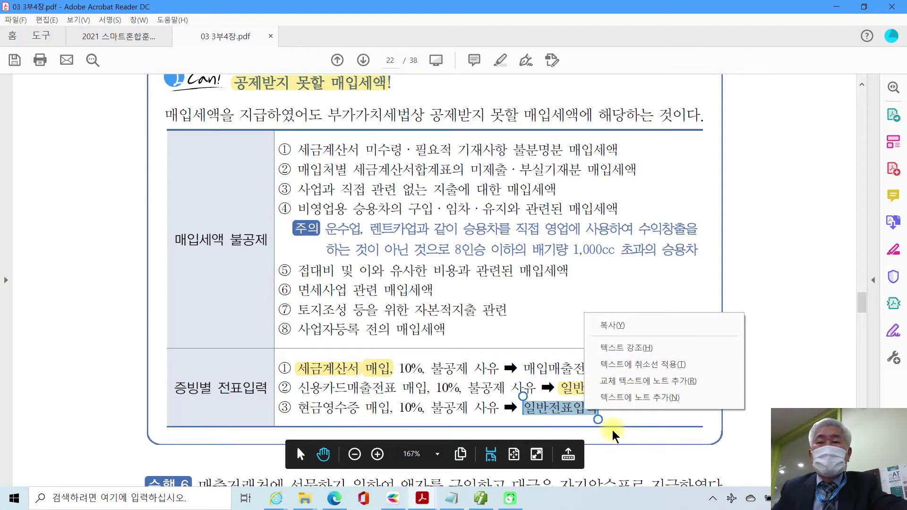
click(628, 348)
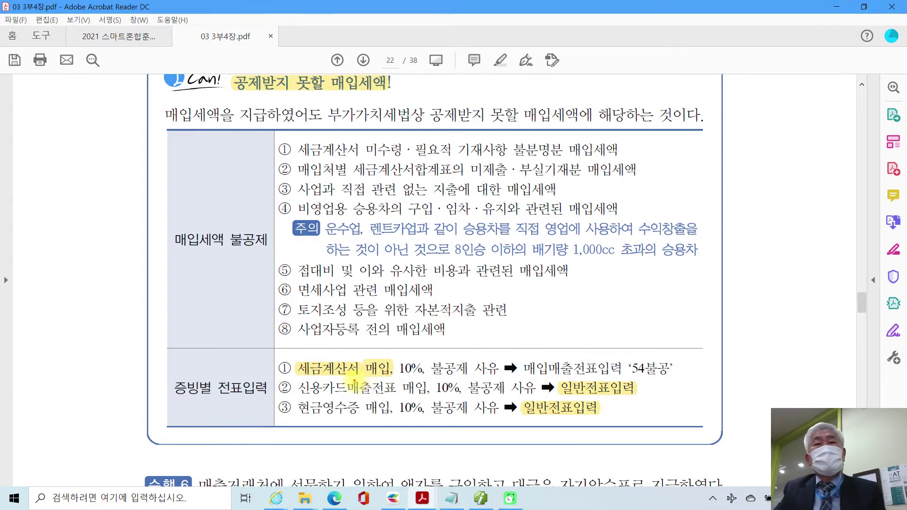
- Box the heading "공제받지 못할 매입세액" and "세금계산서 매입" in red, and mark "매입매출전표입력 '54불공'" with an underline and circle
mouse_move(228, 60)
mouse_down()
mouse_move(320, 95)
mouse_move(389, 95)
mouse_up()
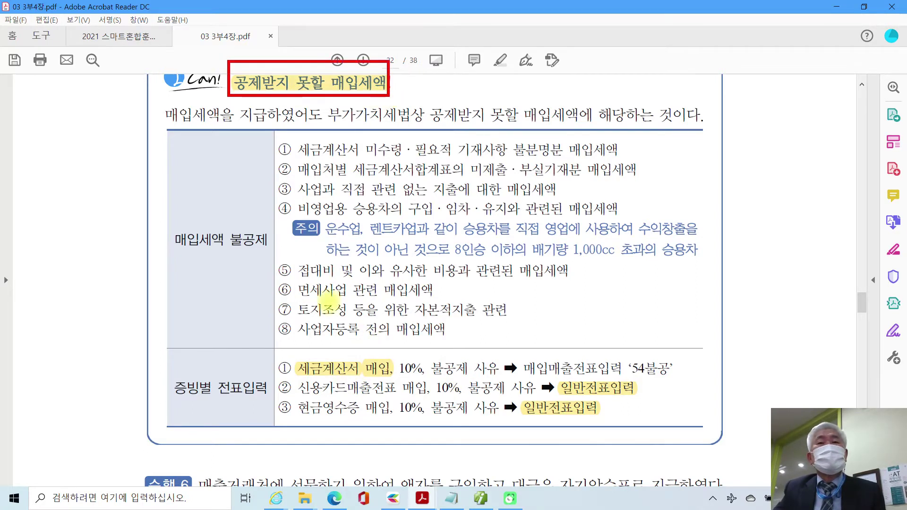
mouse_move(297, 360)
mouse_down()
mouse_move(365, 385)
mouse_move(388, 380)
mouse_up()
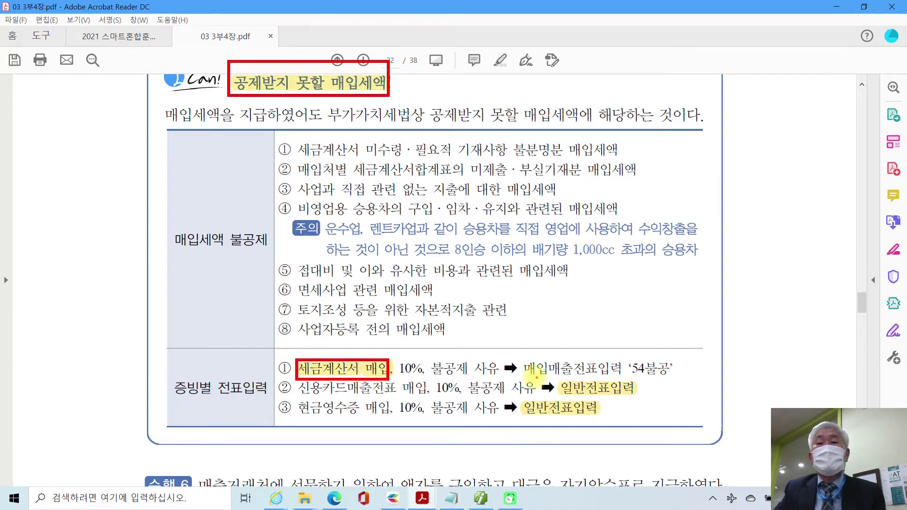
mouse_move(531, 377)
mouse_down()
mouse_move(671, 379)
mouse_move(683, 360)
mouse_move(631, 353)
mouse_move(632, 379)
mouse_up()
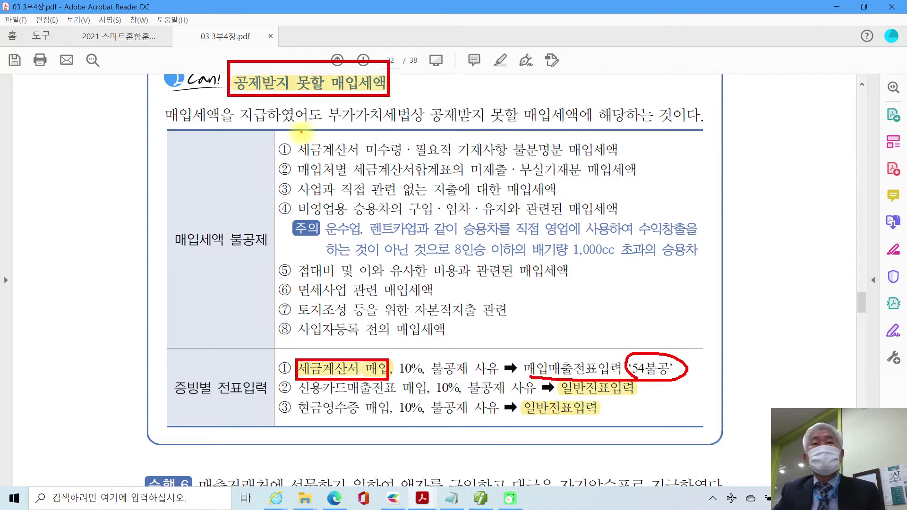
- Draw a red bracket beside items ①–⑧ of the 매입세액 불공제 list, outline items ③ and ④, and box "매입매출전표입력"
mouse_move(282, 142)
mouse_down()
mouse_move(258, 325)
mouse_move(282, 344)
mouse_up()
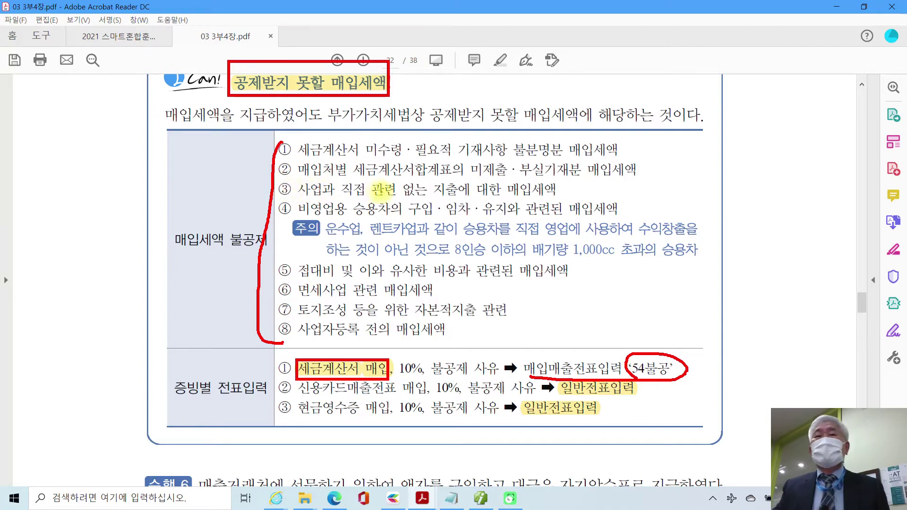
drag(296, 194, 560, 199)
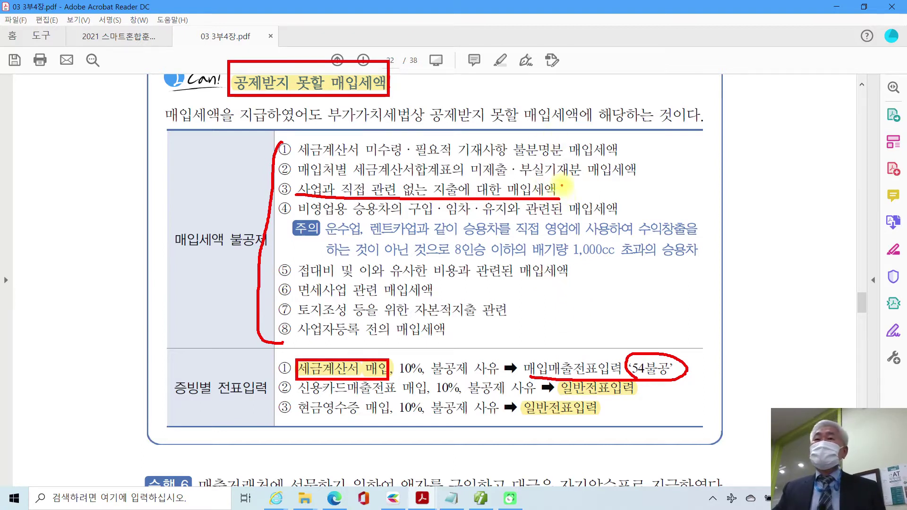
drag(562, 184, 562, 201)
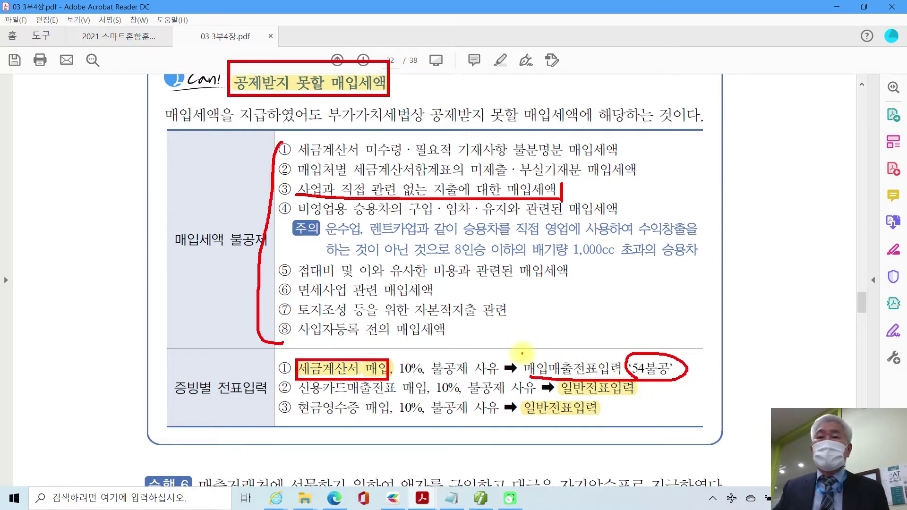
drag(521, 354, 622, 381)
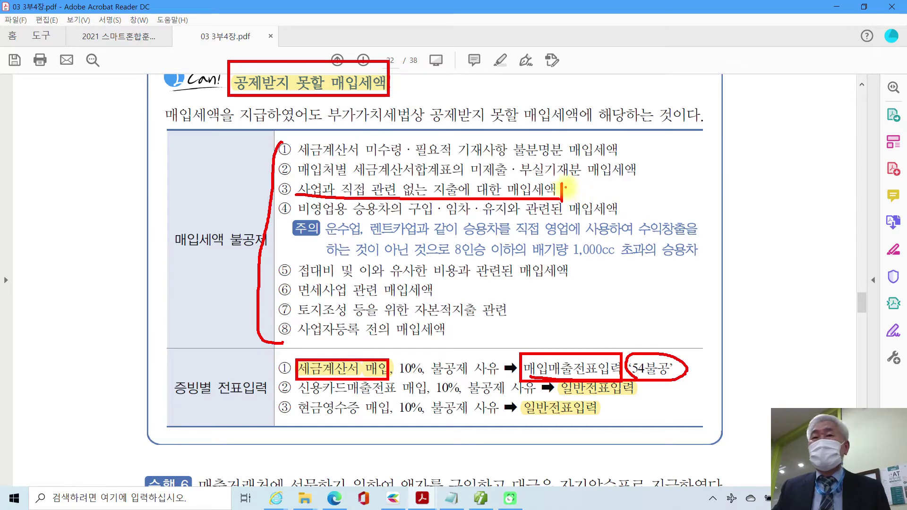
mouse_move(563, 187)
mouse_down()
mouse_move(544, 178)
mouse_move(340, 176)
mouse_move(307, 177)
mouse_move(297, 188)
mouse_move(331, 217)
mouse_move(609, 216)
mouse_move(627, 203)
mouse_move(294, 216)
mouse_up()
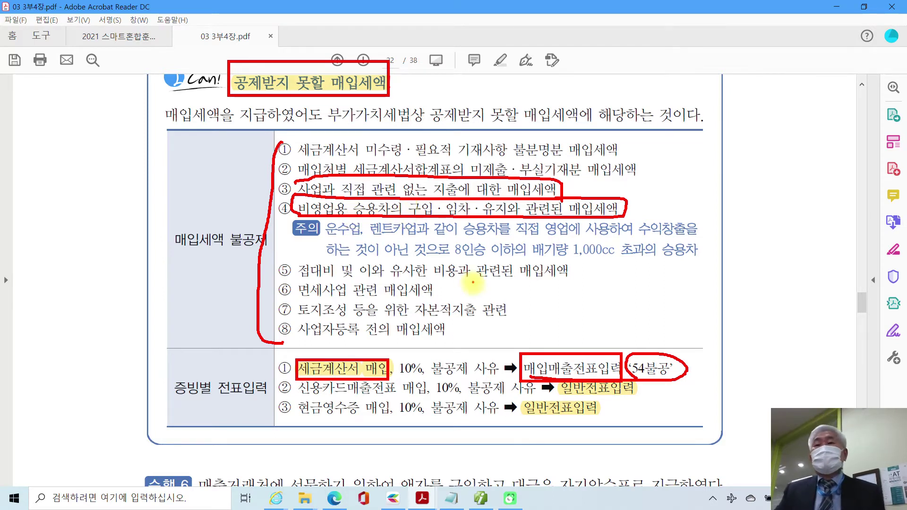
- Add a red tick above '54불공' and circle "유지", "8인승 이하의 배기량" and "1,000cc 초과의 승용차" in item ④ and its note
drag(664, 344, 680, 345)
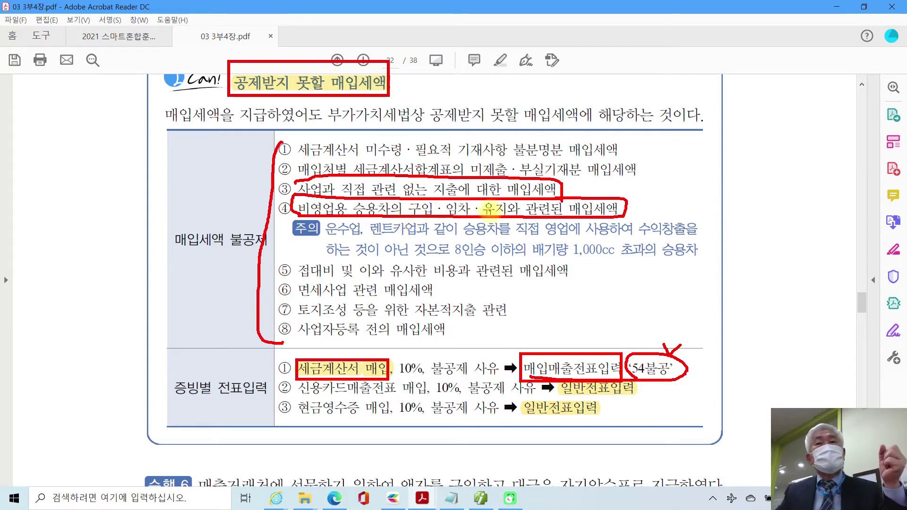
drag(486, 201, 479, 217)
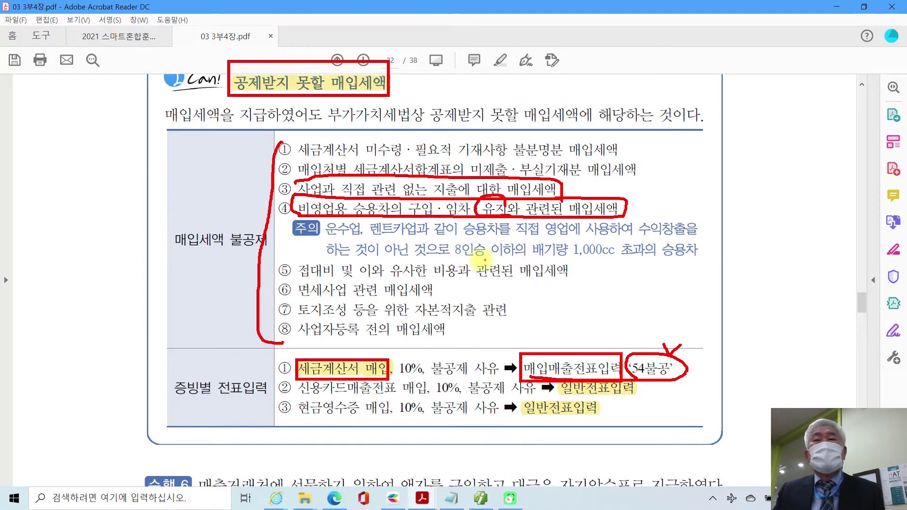
drag(457, 259, 705, 259)
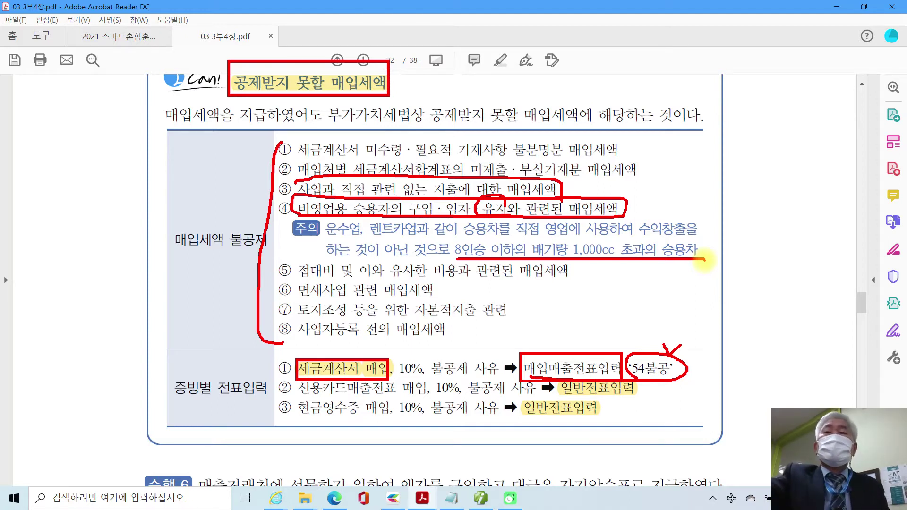
mouse_move(581, 266)
mouse_down()
mouse_move(597, 238)
mouse_move(702, 237)
mouse_move(574, 272)
mouse_up()
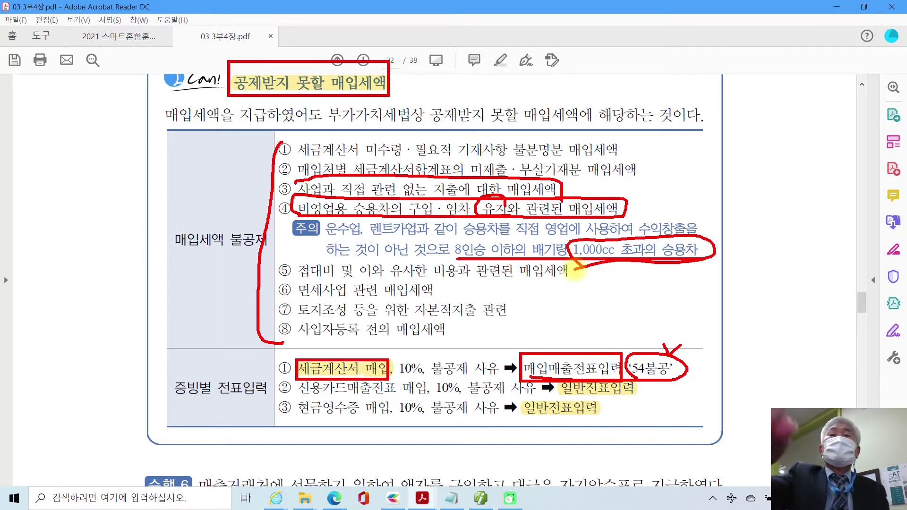
mouse_move(575, 273)
mouse_down()
mouse_move(451, 248)
mouse_move(524, 255)
mouse_up()
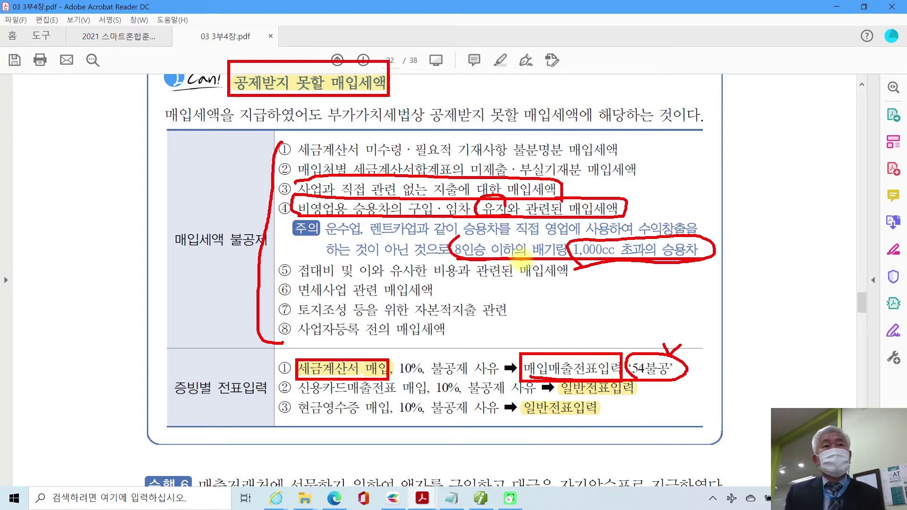
drag(453, 255, 450, 249)
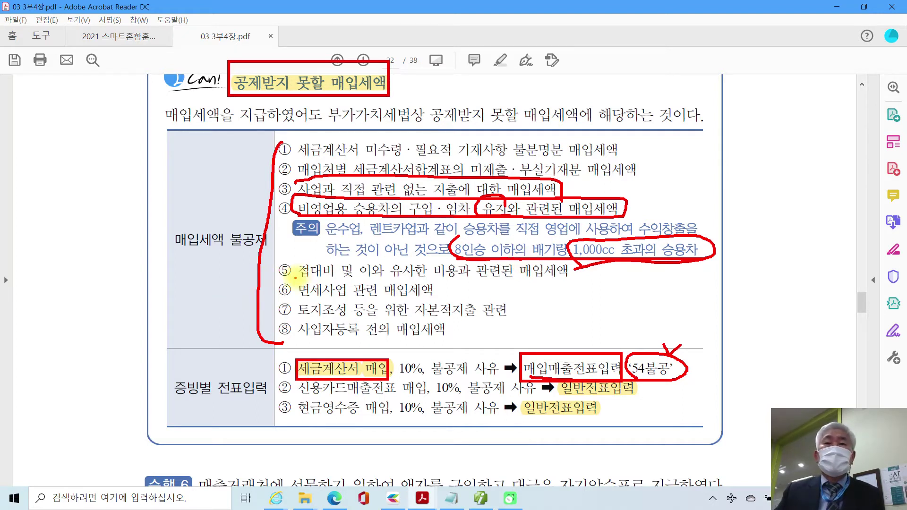
- Outline items ⑤, ⑥ and ⑦ of the 매입세액 불공제 list in red
mouse_move(294, 270)
mouse_down()
mouse_move(293, 279)
mouse_move(549, 283)
mouse_move(581, 265)
mouse_up()
mouse_move(484, 259)
mouse_down()
mouse_move(310, 258)
mouse_move(293, 278)
mouse_up()
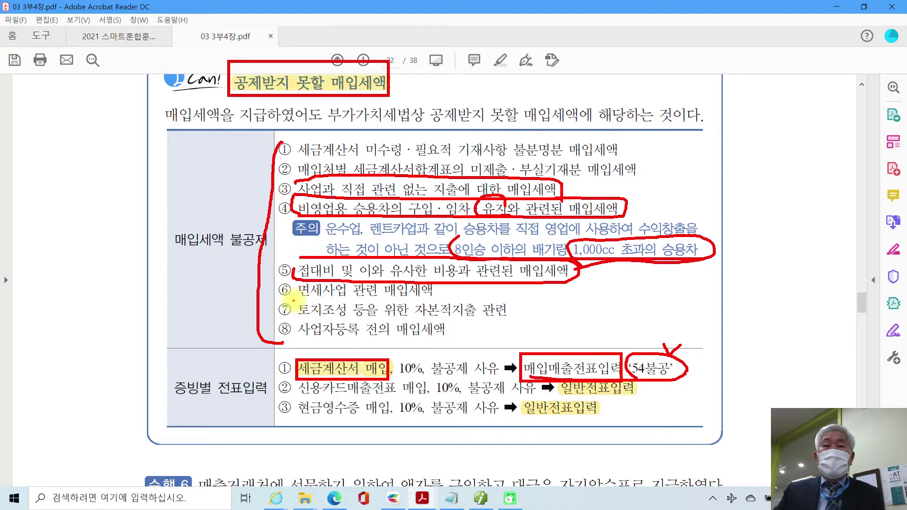
mouse_move(293, 280)
mouse_down()
mouse_move(289, 290)
mouse_move(352, 301)
mouse_move(437, 302)
mouse_move(446, 286)
mouse_up()
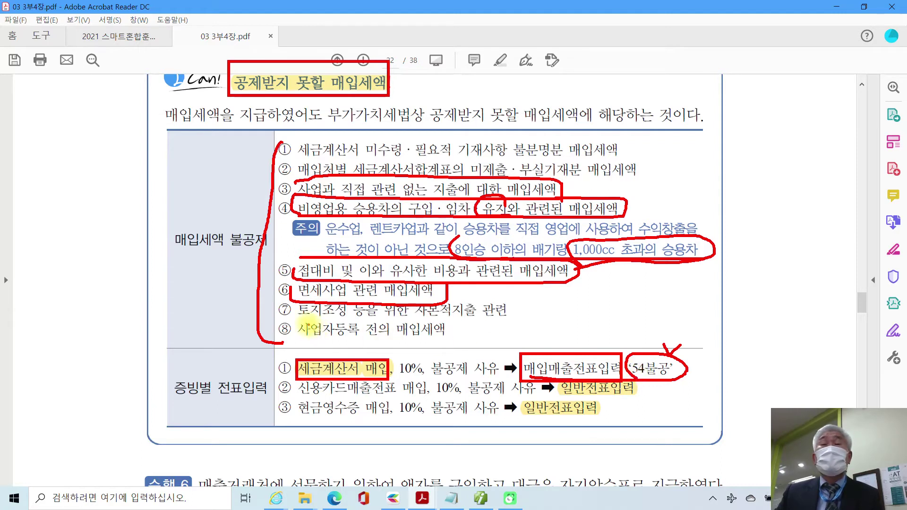
mouse_move(291, 297)
mouse_down()
mouse_move(290, 311)
mouse_move(368, 324)
mouse_up()
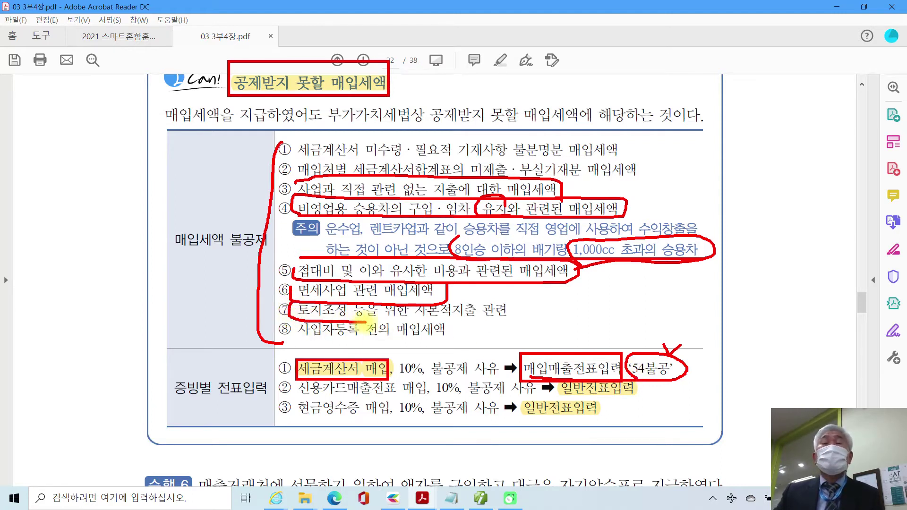
mouse_move(372, 325)
mouse_down()
mouse_move(489, 323)
mouse_move(519, 311)
mouse_up()
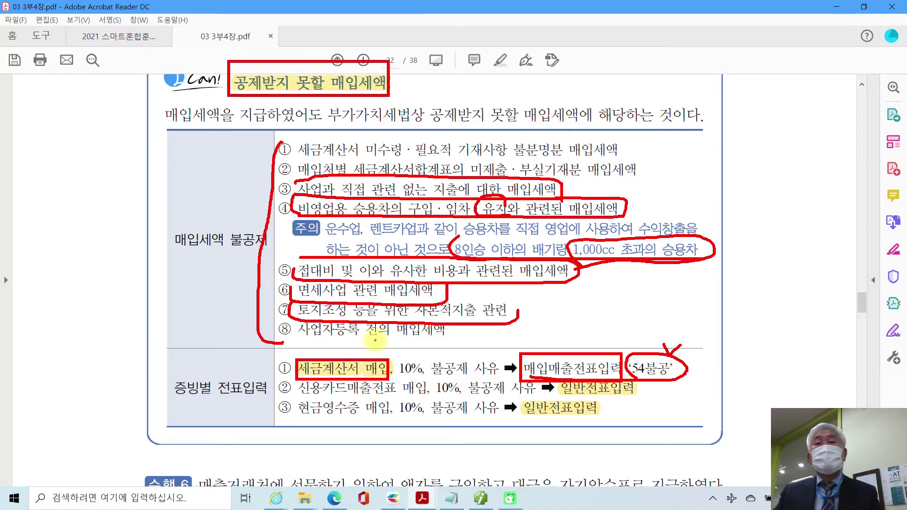
- Circle '54불공' in blue and add blue check marks beside items ③ through ⑦
mouse_move(634, 358)
mouse_down()
mouse_move(631, 372)
mouse_move(664, 379)
mouse_move(679, 363)
mouse_up()
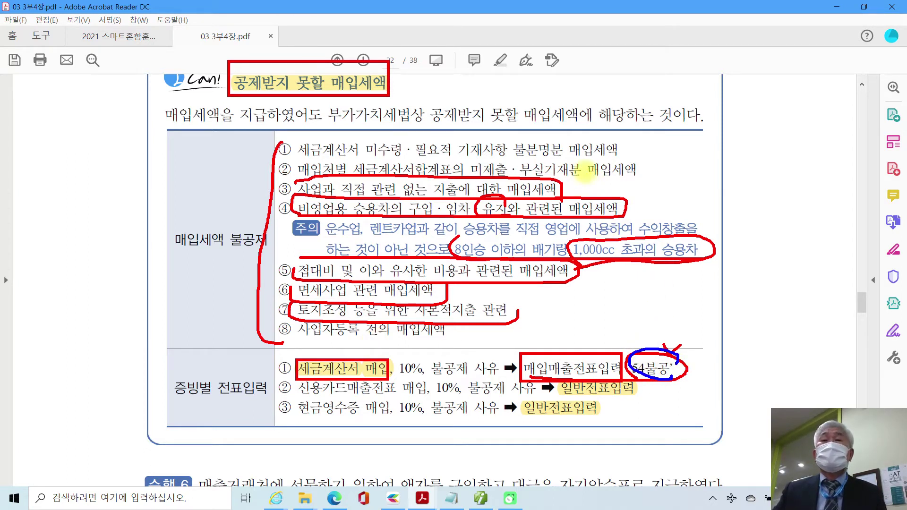
drag(571, 185, 590, 184)
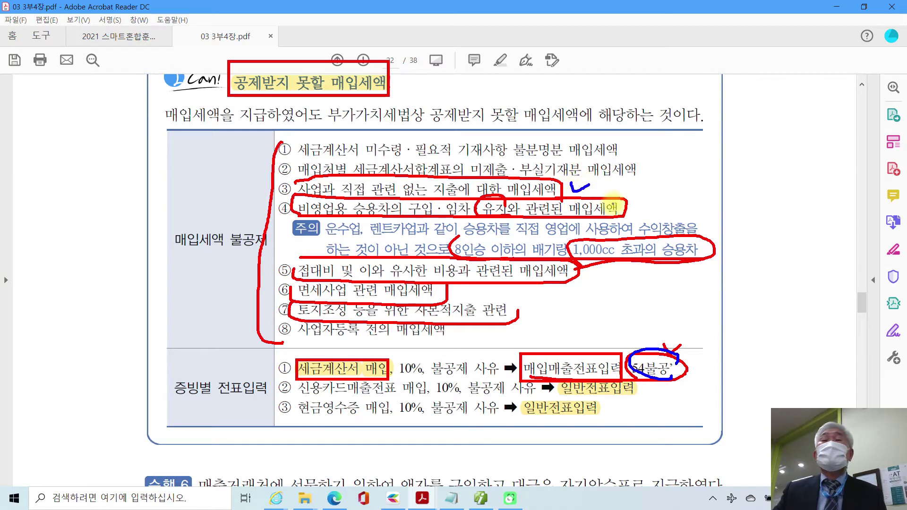
drag(636, 203, 648, 202)
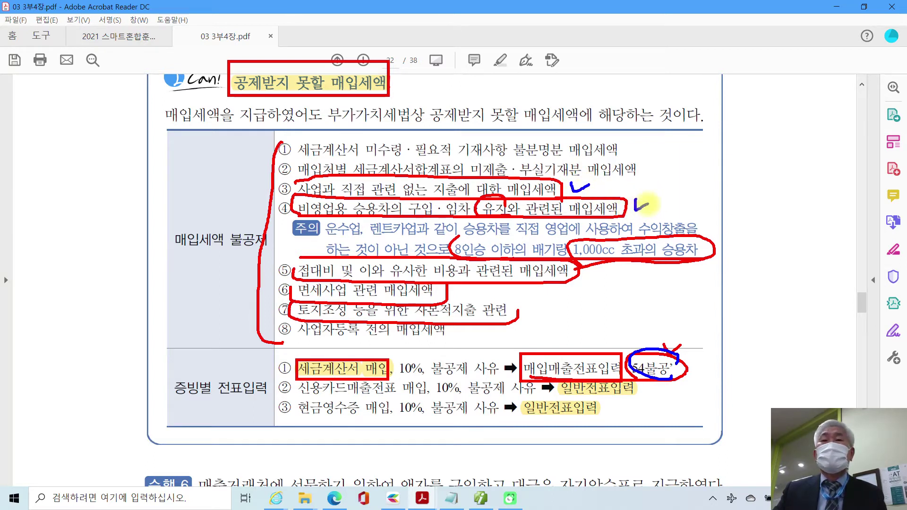
drag(592, 270, 608, 269)
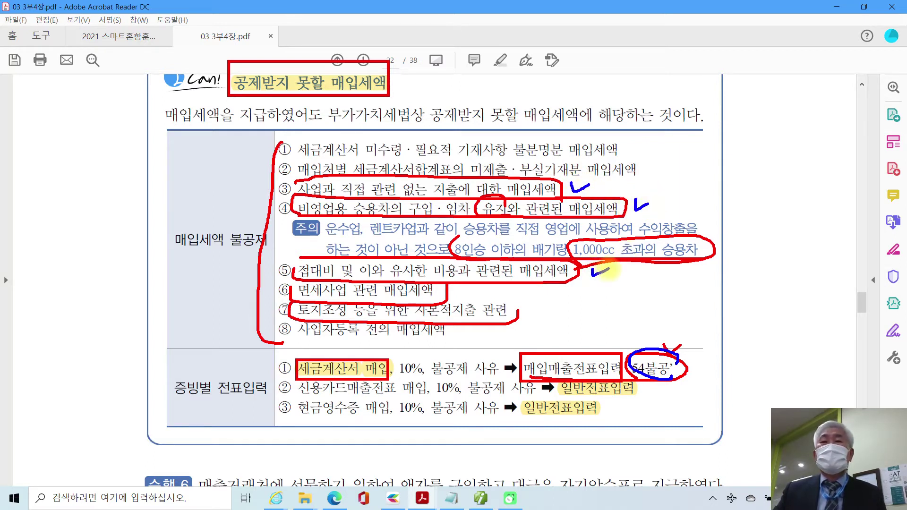
drag(462, 287, 480, 286)
drag(532, 313, 559, 311)
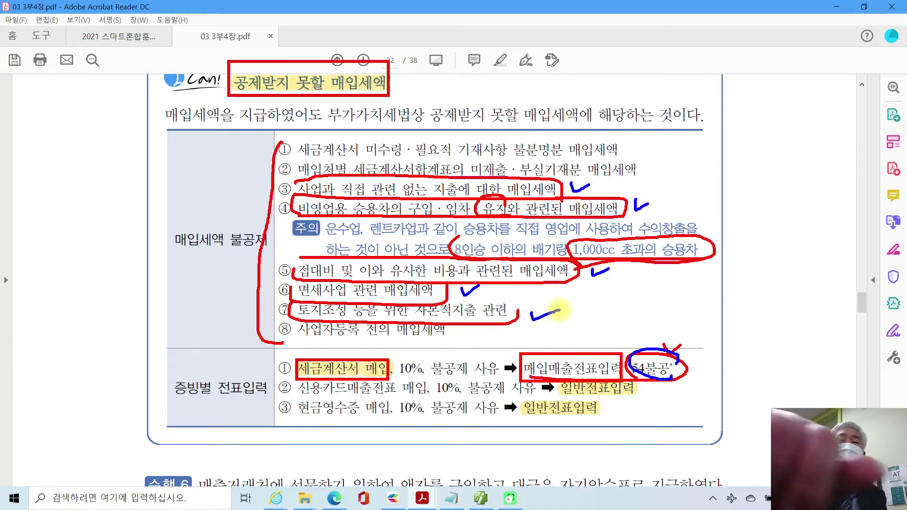
- Draw a blue box around "세금계산서 매입" and clear all the drawn screen annotations
mouse_move(282, 349)
mouse_down()
mouse_move(284, 385)
mouse_move(397, 386)
mouse_move(358, 353)
mouse_move(283, 357)
mouse_up()
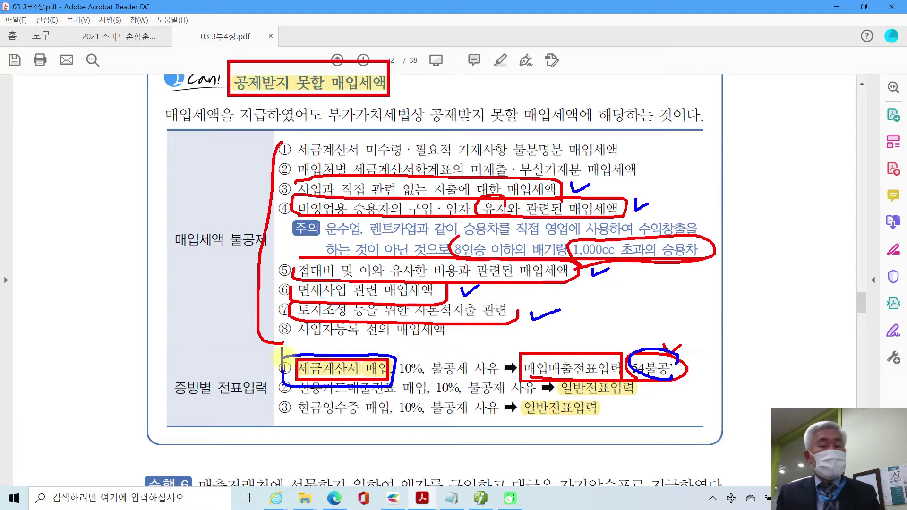
key(Escape)
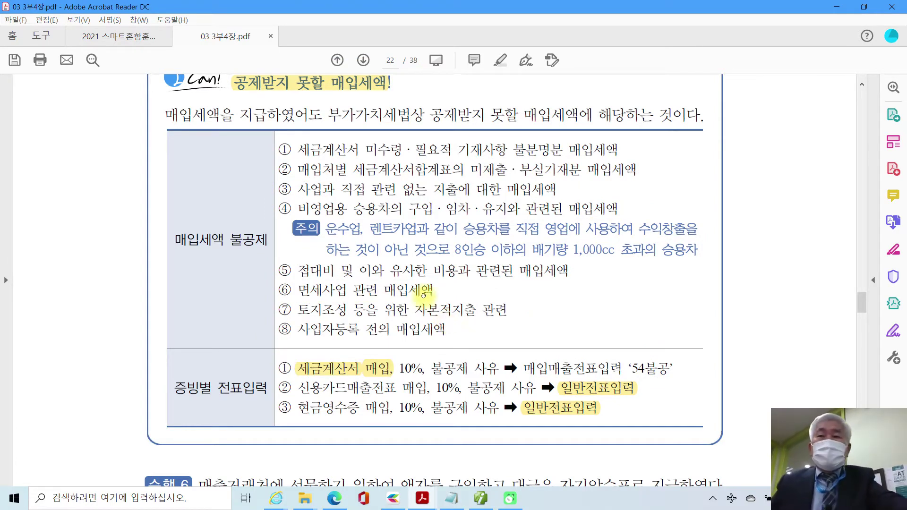
- Go to exercise 수행 6 and view its 전자세금계산서 for the picture-frame purchase
scroll(308, 293, down, 3)
scroll(308, 293, down, 2)
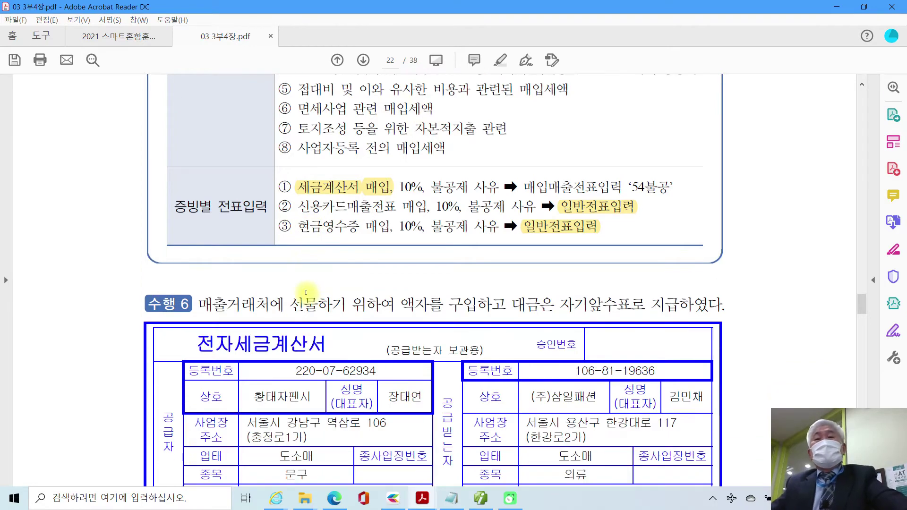
scroll(304, 294, down, 4)
scroll(305, 294, down, 1)
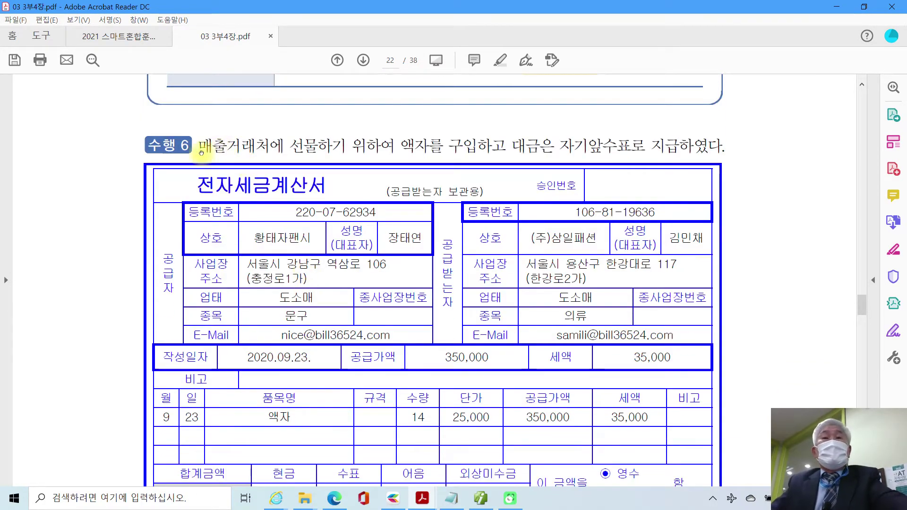
- Highlight the phrases "매출거래처에 선물하기 위하여" and "자기앞수표" in the 수행 6 sentence
drag(199, 145, 396, 144)
right_click(364, 143)
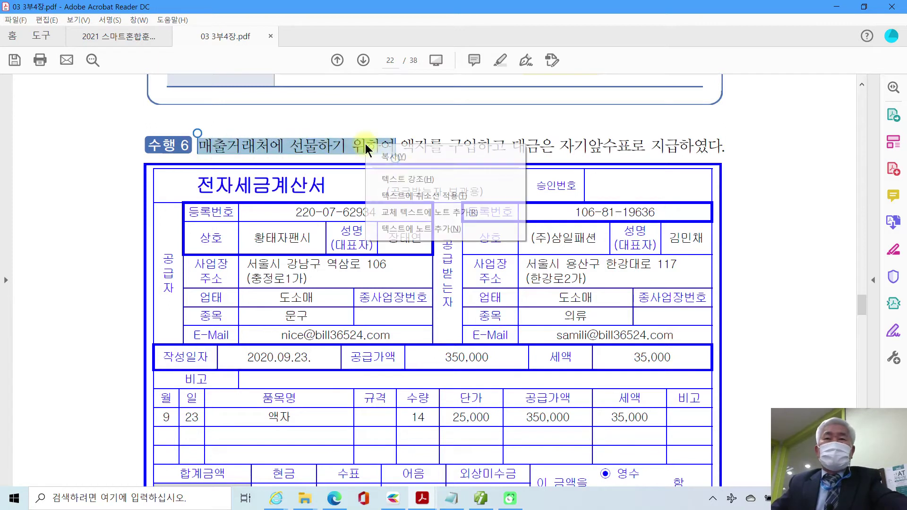
click(407, 178)
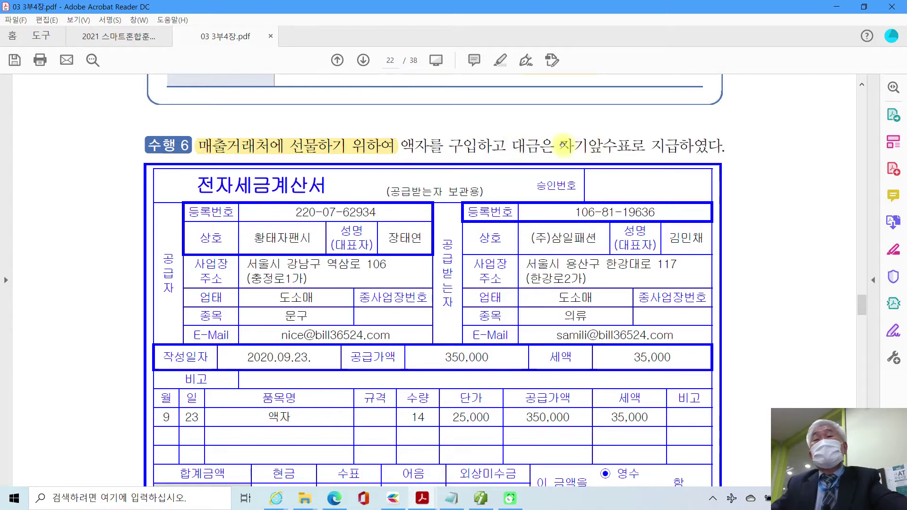
drag(560, 144, 629, 147)
right_click(623, 147)
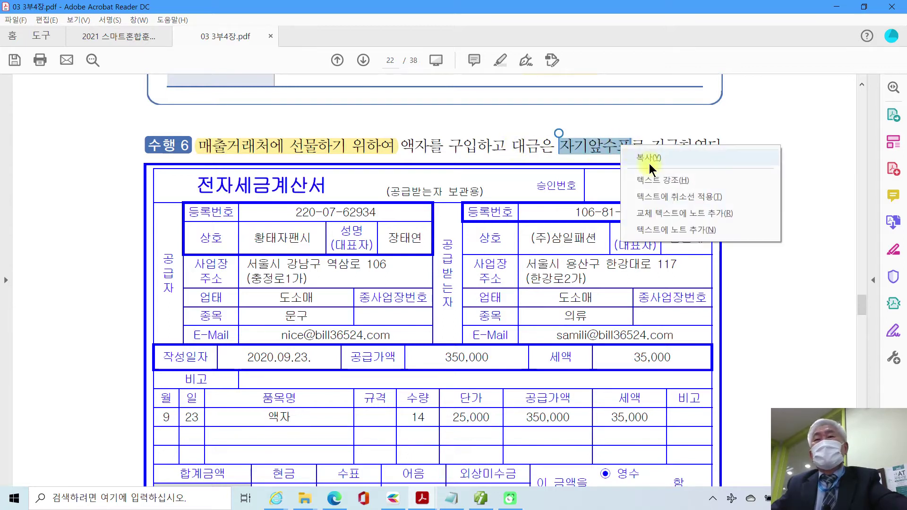
click(652, 180)
- Circle the 35,000 tax amount in blue with a cross beside it, and clear the screen annotations
scroll(610, 199, down, 2)
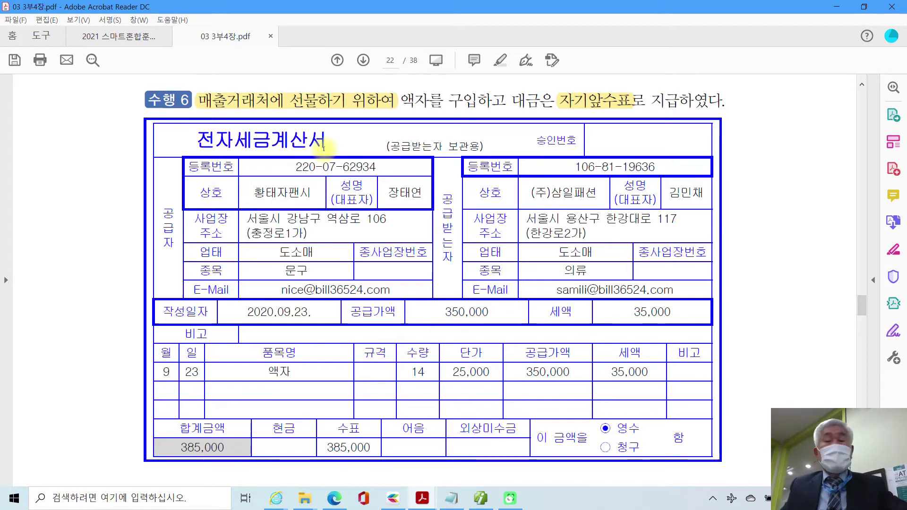
mouse_move(644, 405)
mouse_down()
mouse_move(619, 401)
mouse_move(651, 376)
mouse_move(652, 408)
mouse_move(679, 407)
mouse_up()
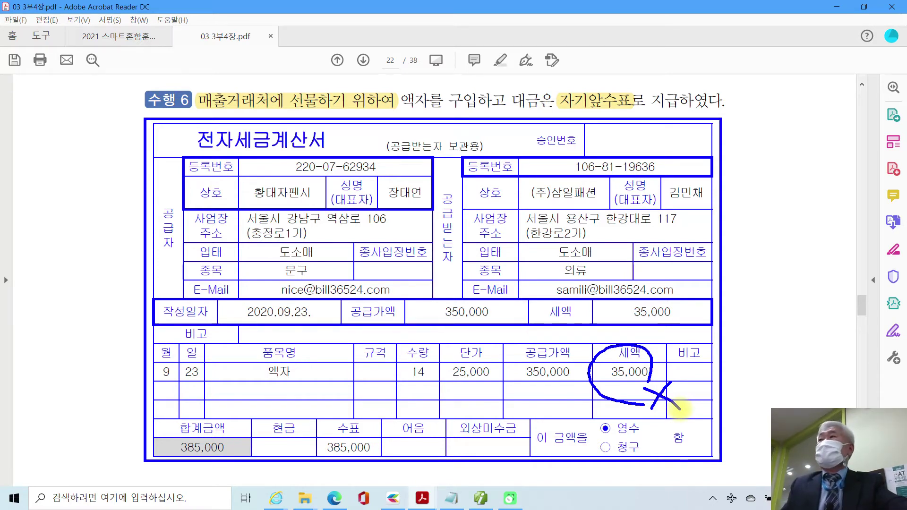
key(Escape)
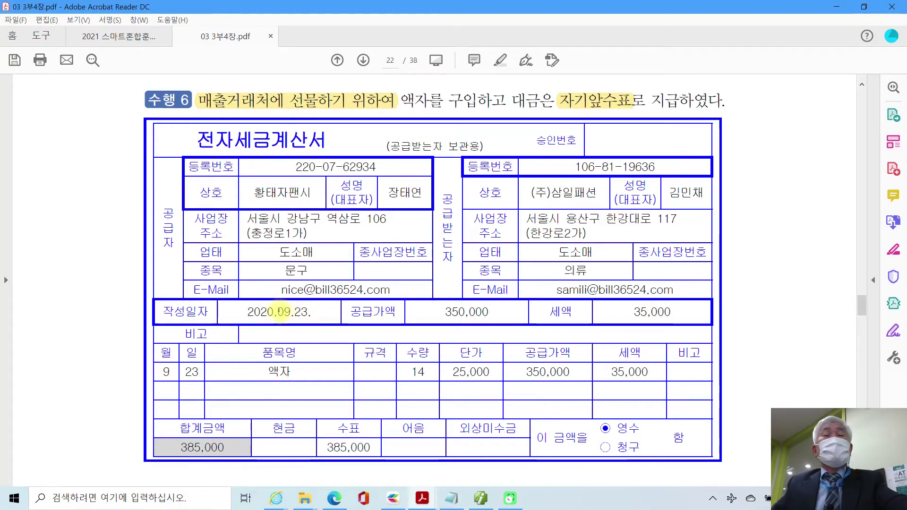
- Switch to the accounting program, open 매입매출전표입력 and set the voucher date to September 23
click(479, 497)
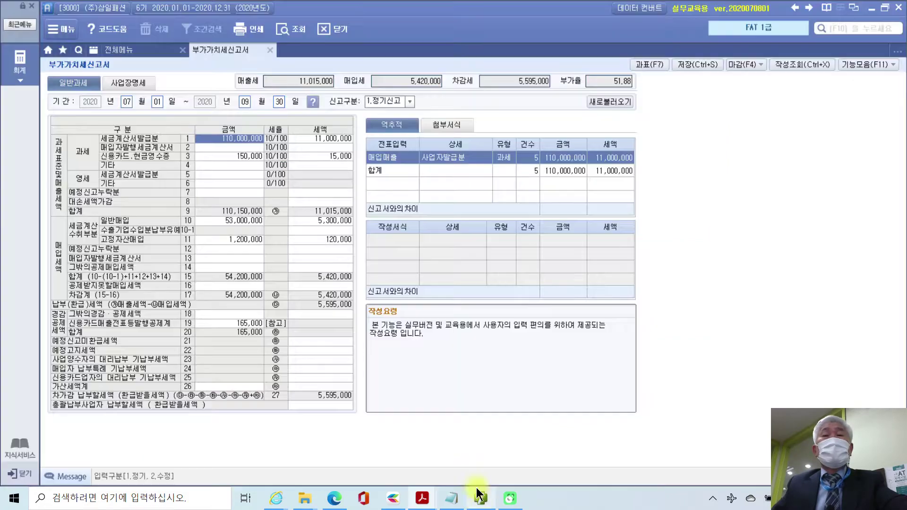
click(143, 48)
click(214, 117)
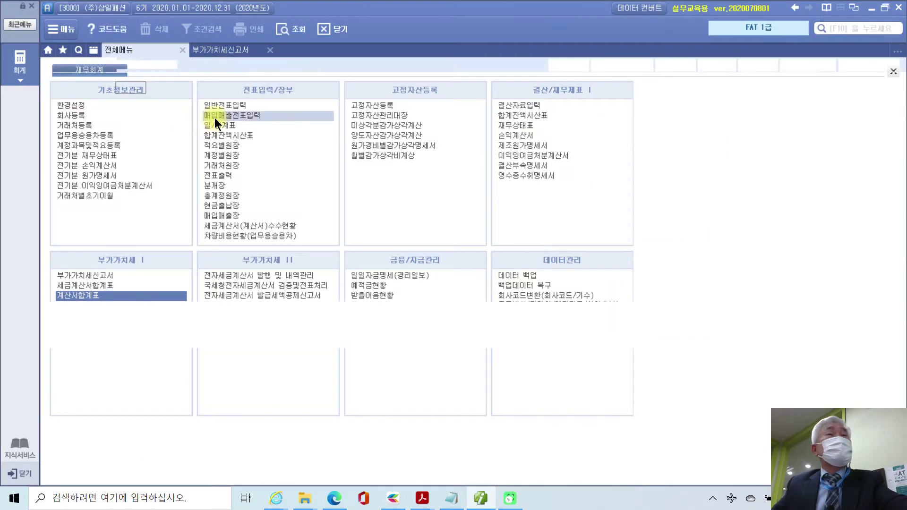
text(9)
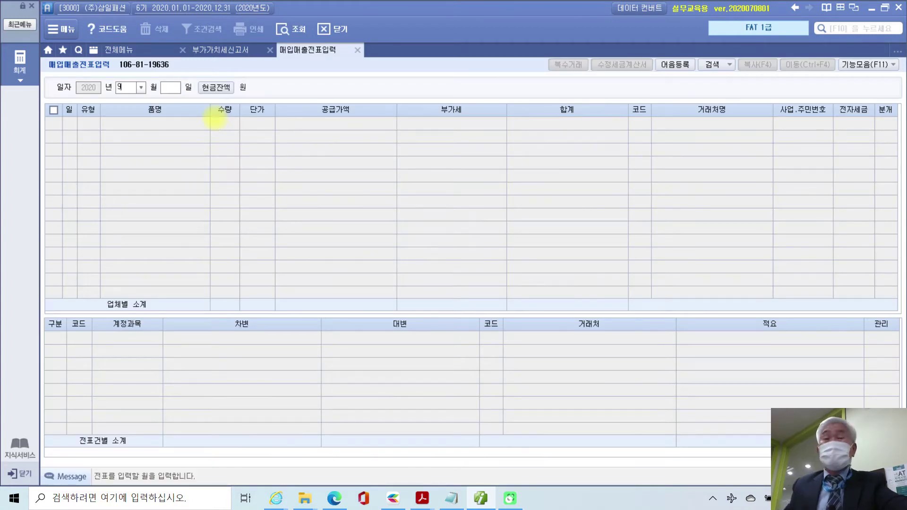
key(Return)
text(23)
key(Return)
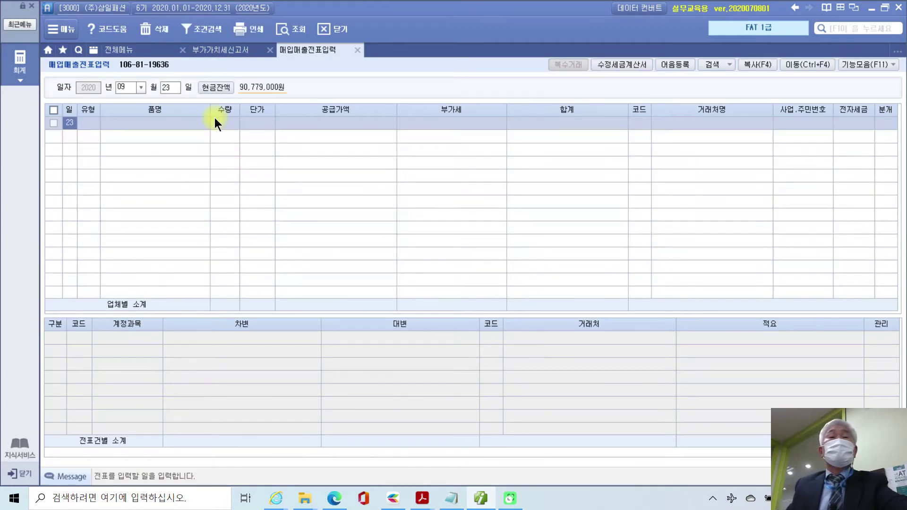
- Set the voucher type to 54 불공 with reason 9, 접대비 관련 매입세액
key(Return)
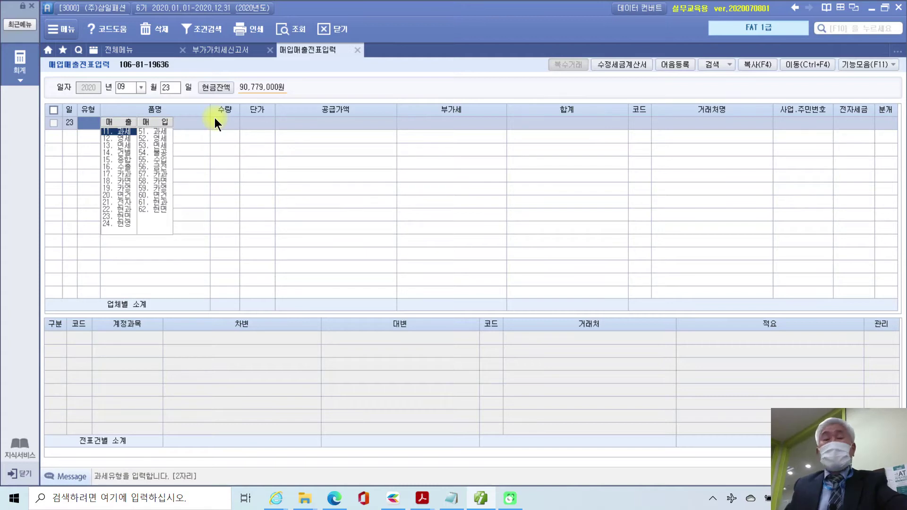
text(54)
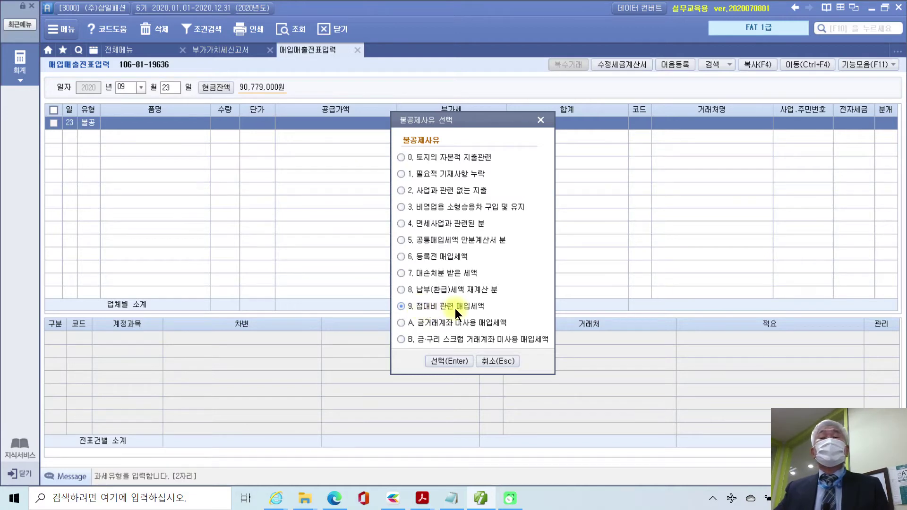
click(453, 362)
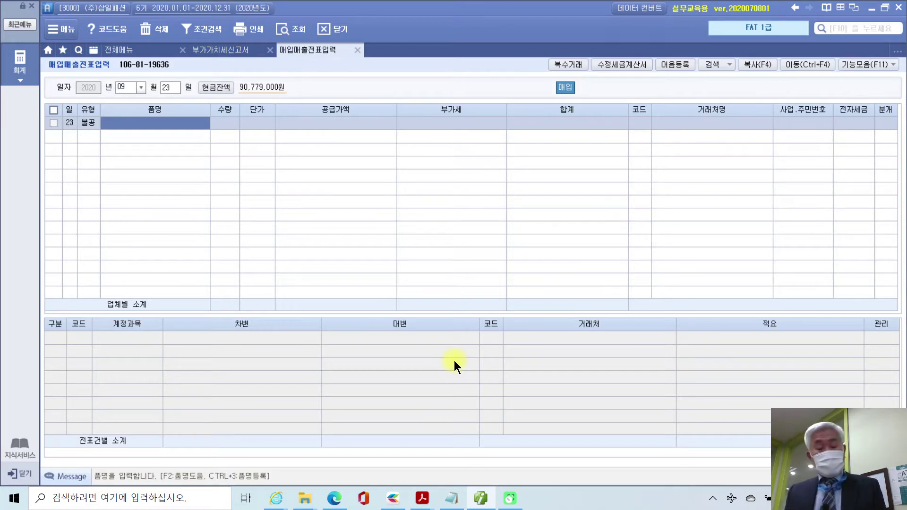
- Enter the item 액자 with a quantity of 14 and a unit price of 25,000, accepting the calculated amounts
text(매)
text(자)
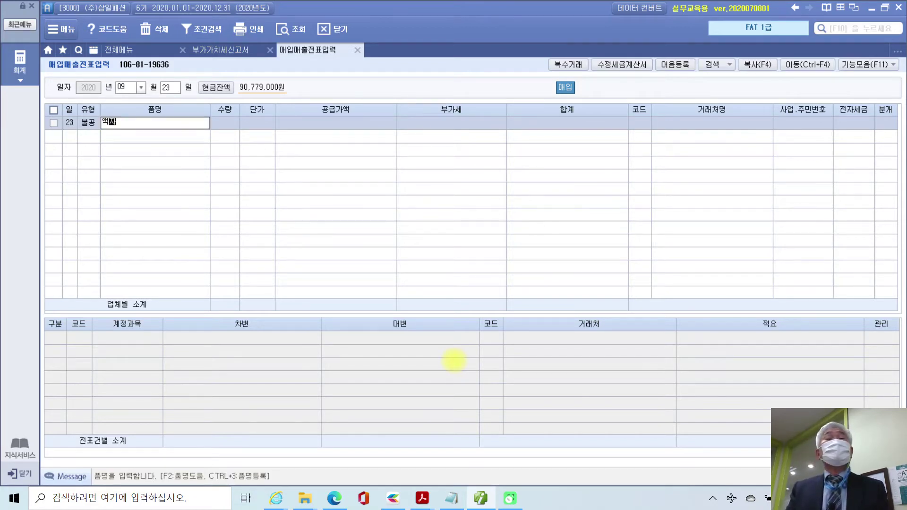
key(Return)
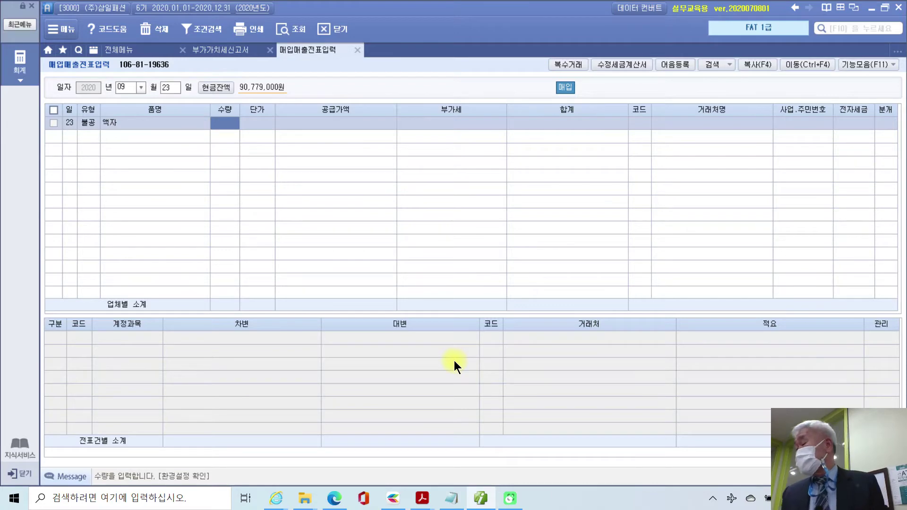
text(14)
key(Return)
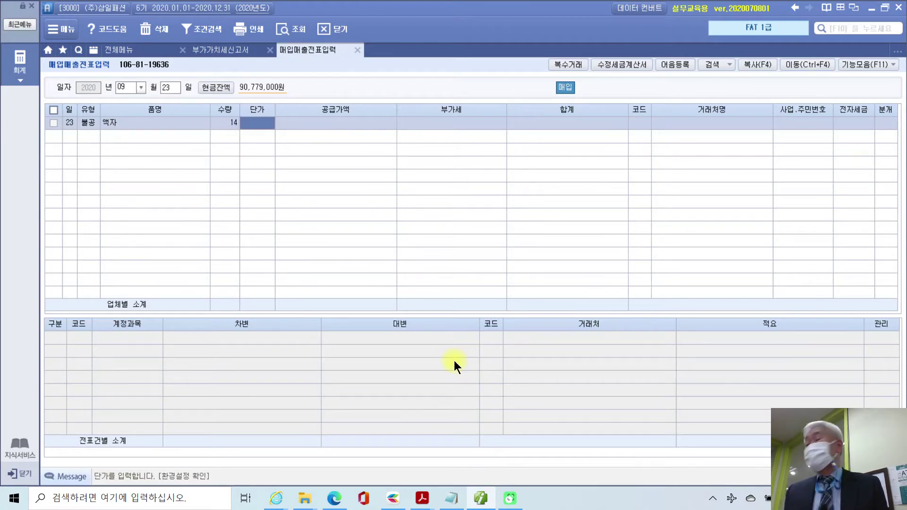
text(25000)
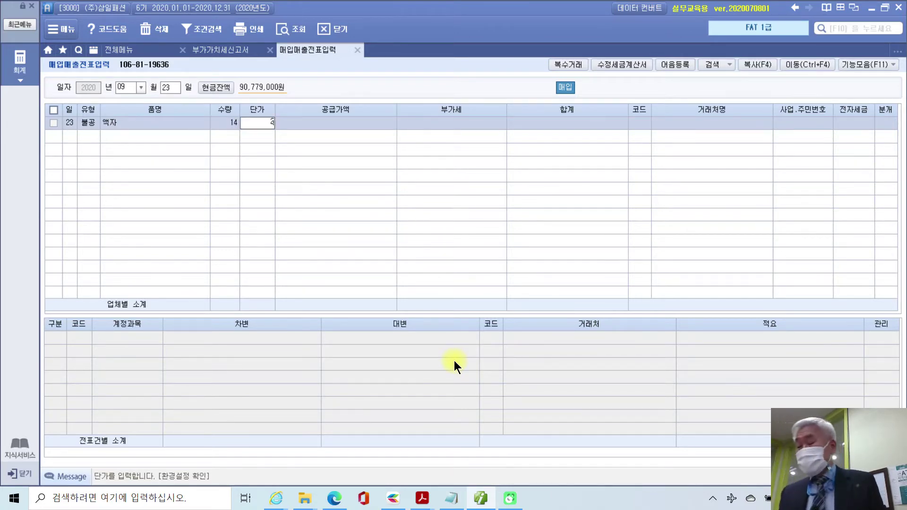
key(Return)
key(Return)
key(Return)
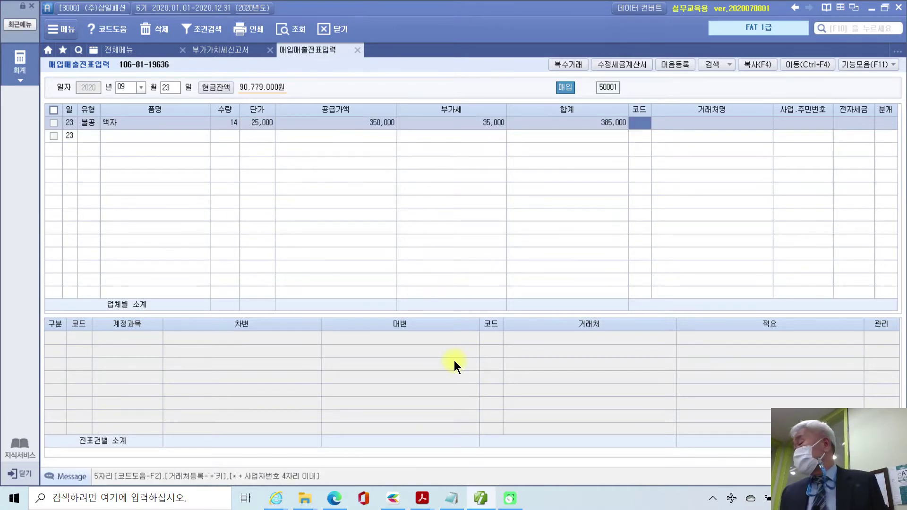
- Assign the supplier 황태자팬시 to the voucher and set its electronic tax invoice field to 전자입력
text(황태)
key(Return)
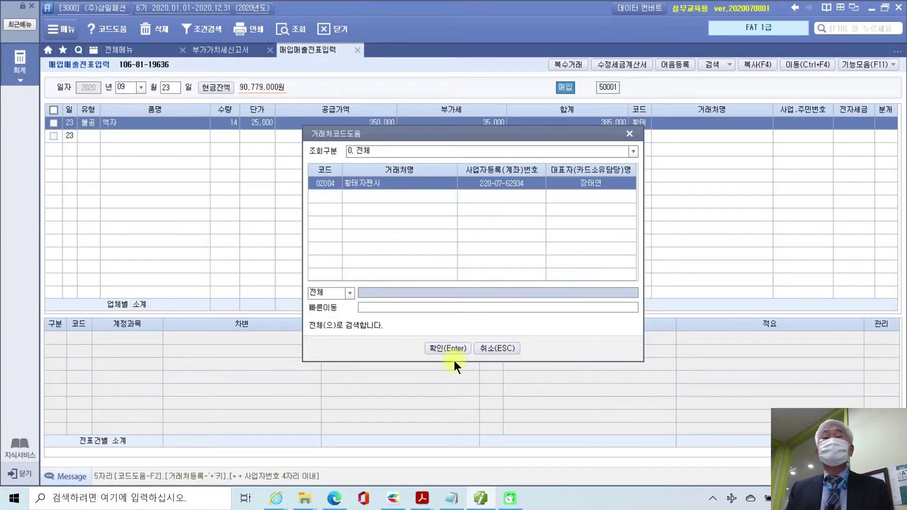
key(Return)
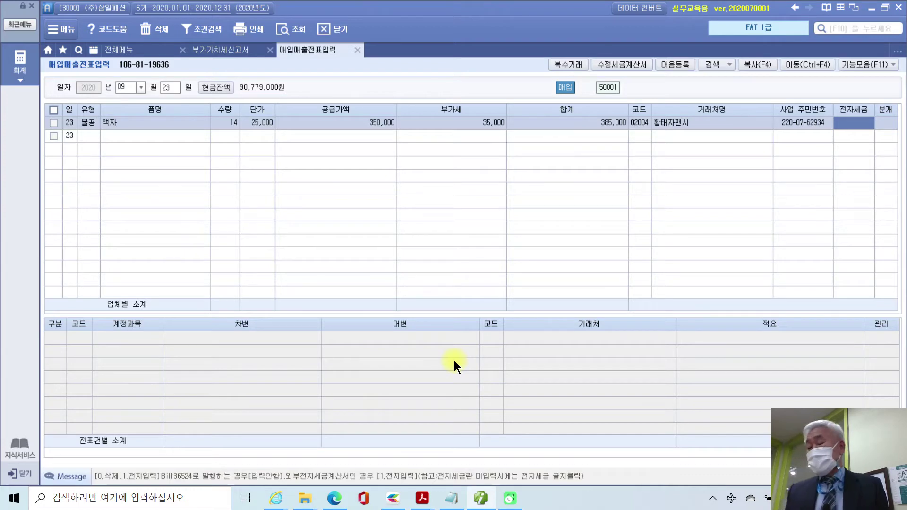
key(1)
key(Return)
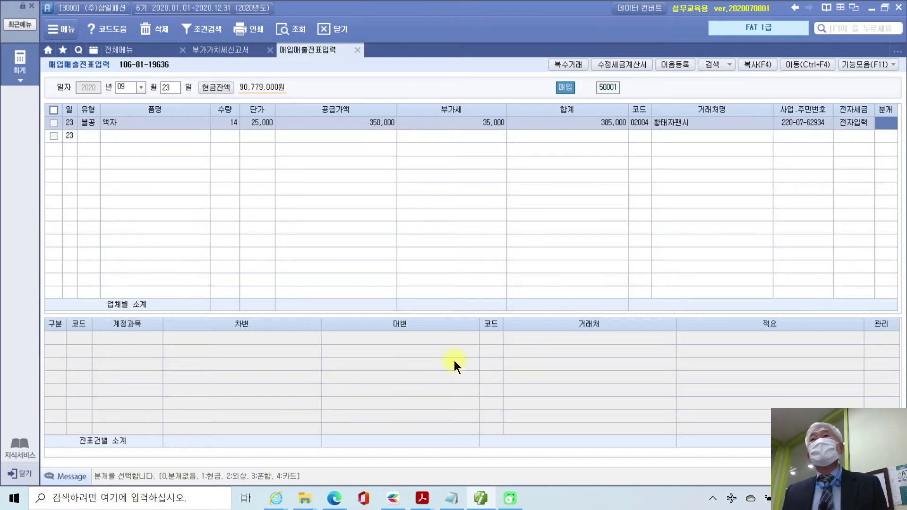
- Set the journal entry type to 1 현금 and change the debit account to 813 접대비
text(1)
key(Return)
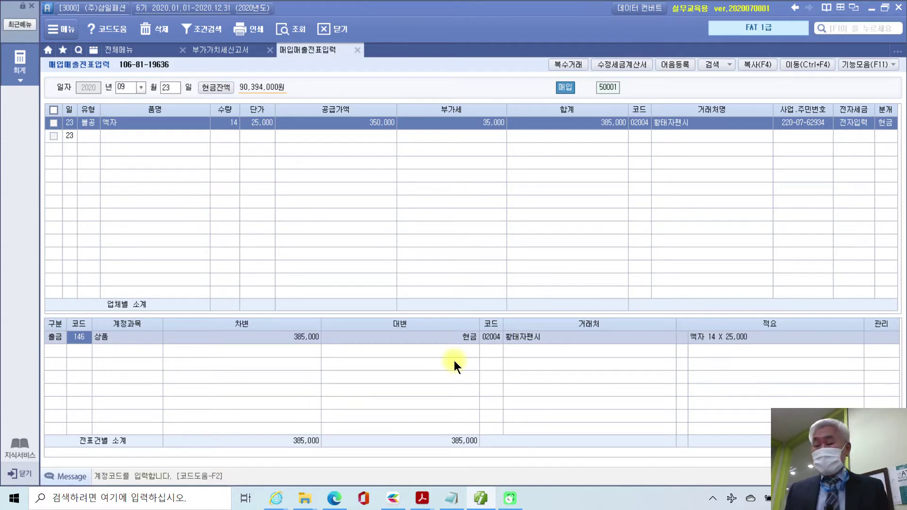
text(813)
key(Return)
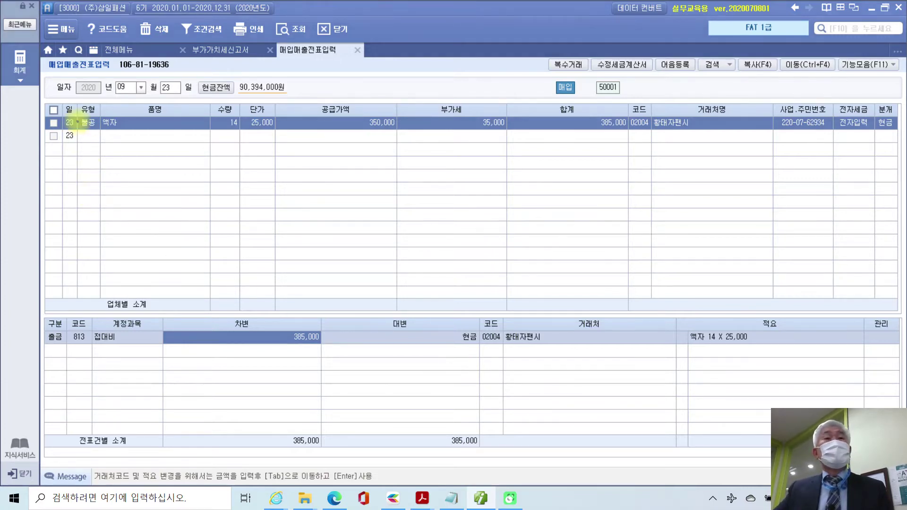
- Annotate in blue how the boxed 불공 entry's 350,000 supply amount and 35,000 VAT combine into the debit, and clear the drawings
drag(74, 110, 100, 136)
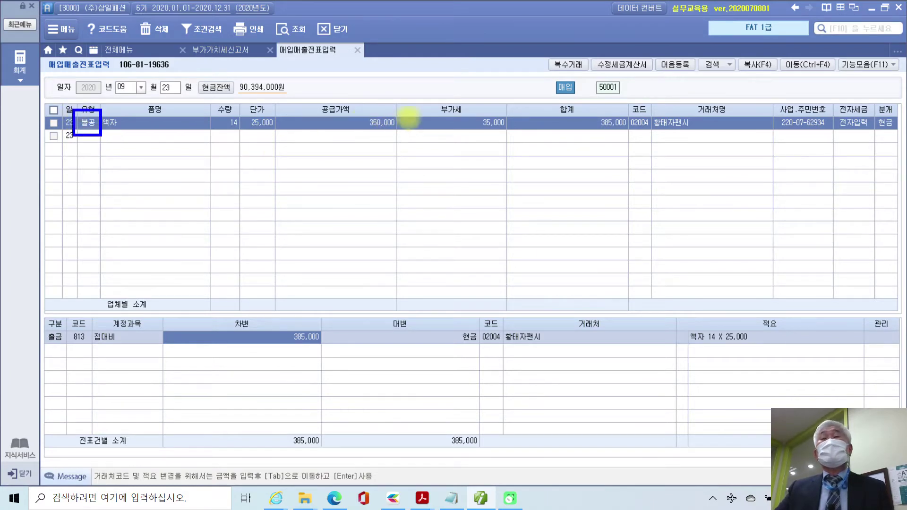
drag(440, 110, 509, 138)
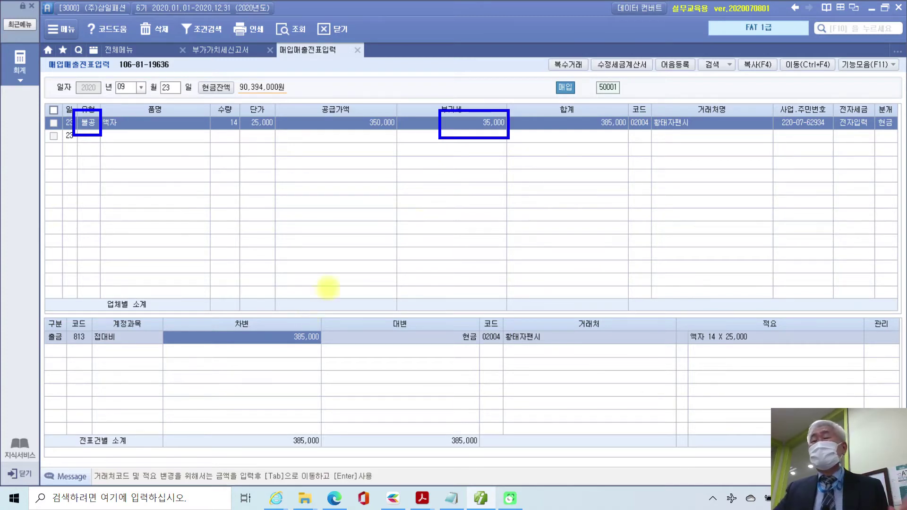
drag(477, 144, 312, 314)
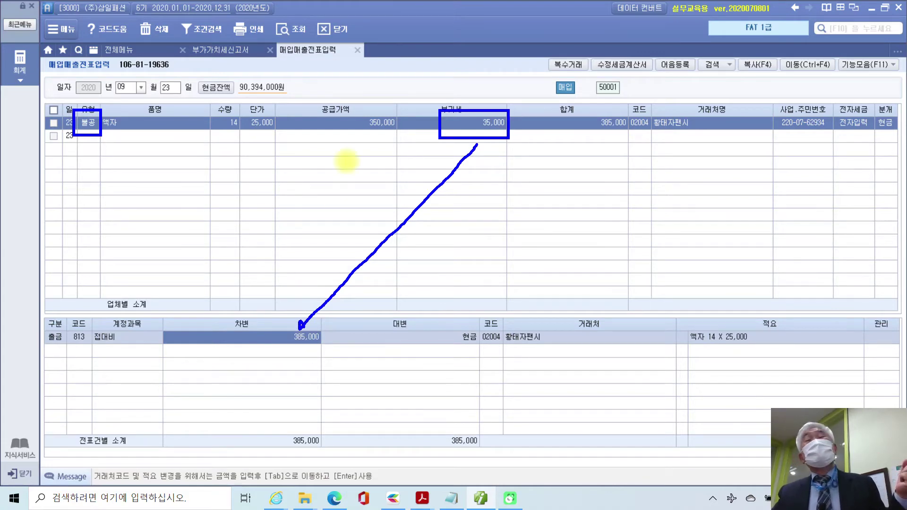
drag(347, 135, 388, 136)
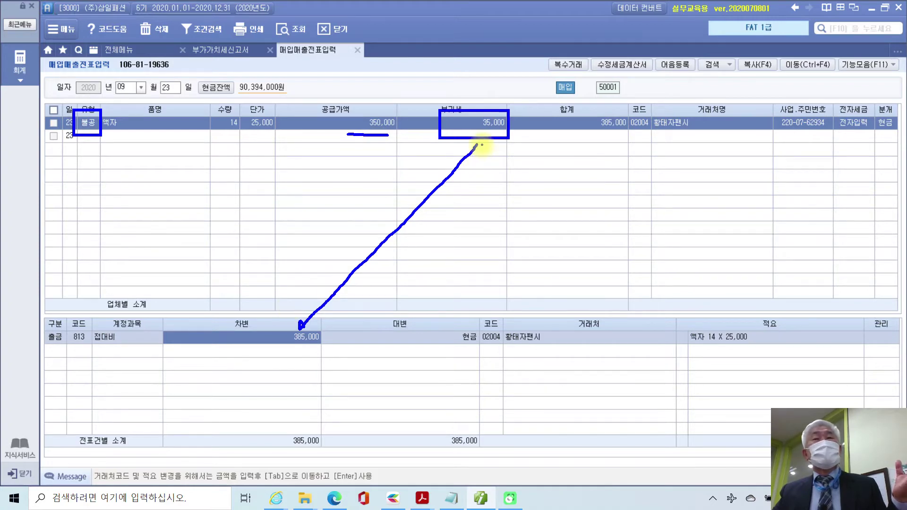
drag(298, 321, 306, 326)
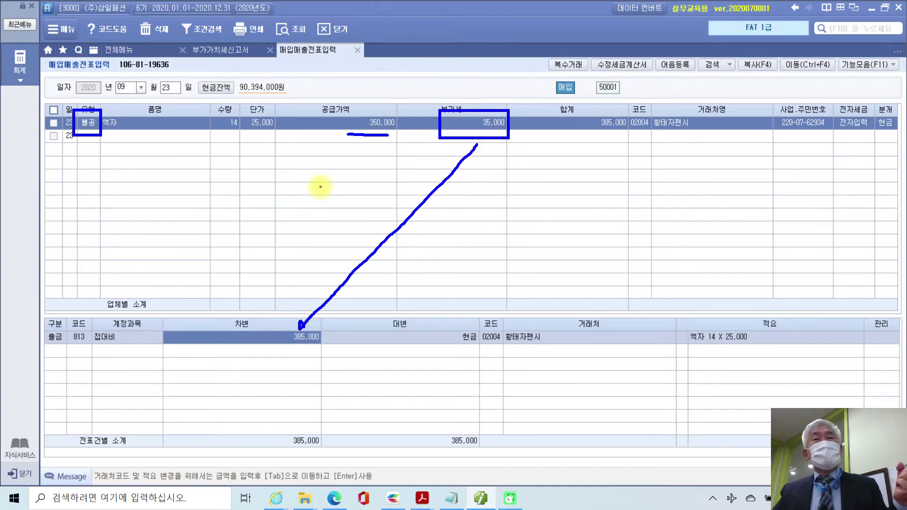
mouse_move(367, 135)
mouse_down()
mouse_move(396, 168)
mouse_move(490, 140)
mouse_up()
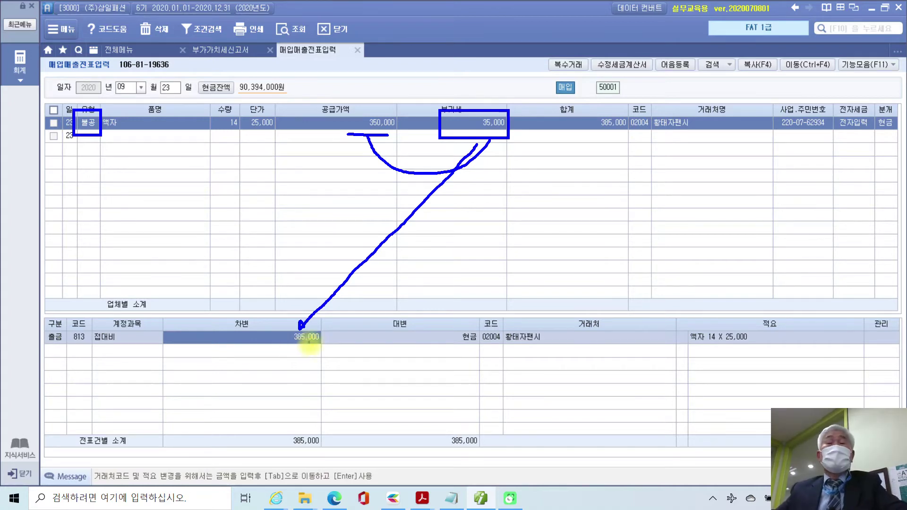
key(Escape)
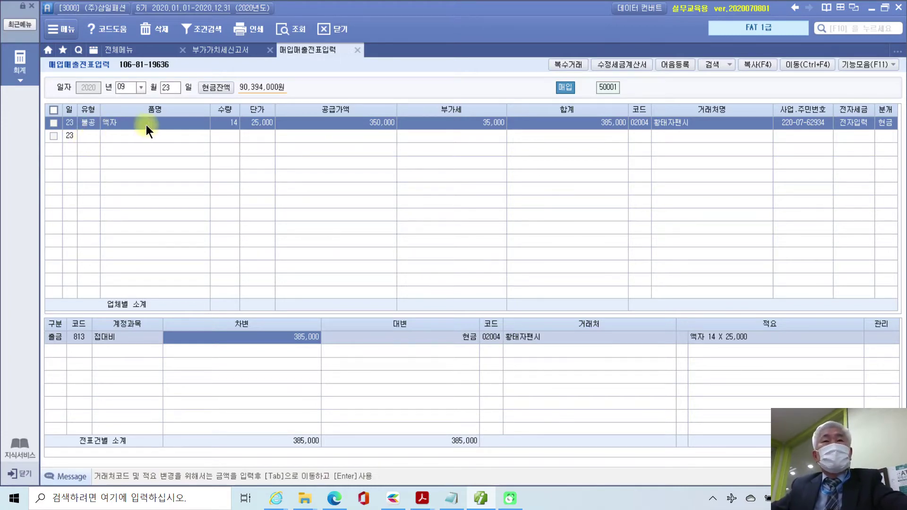
- Switch back to the textbook PDF in Acrobat Reader and go to exercise 수행 7's 전자세금계산서 for the car purchase
click(146, 50)
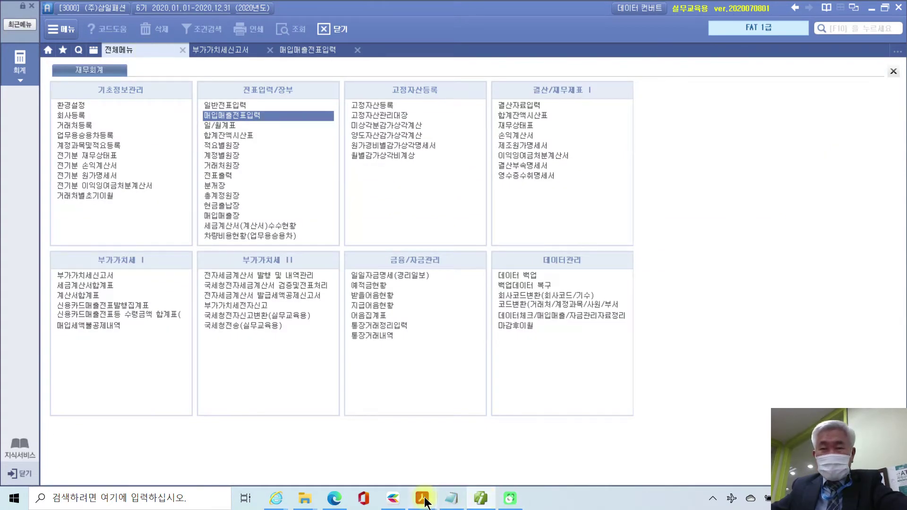
mouse_move(427, 502)
click(521, 434)
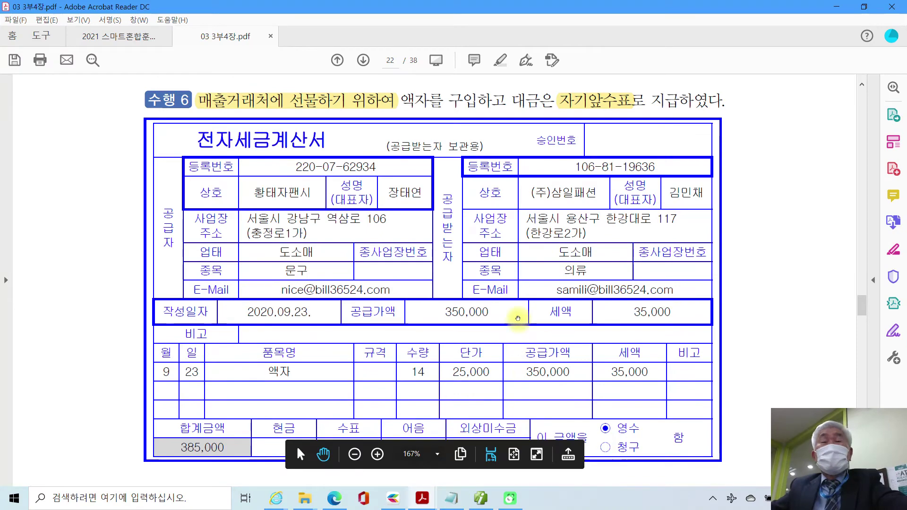
scroll(518, 318, down, 10)
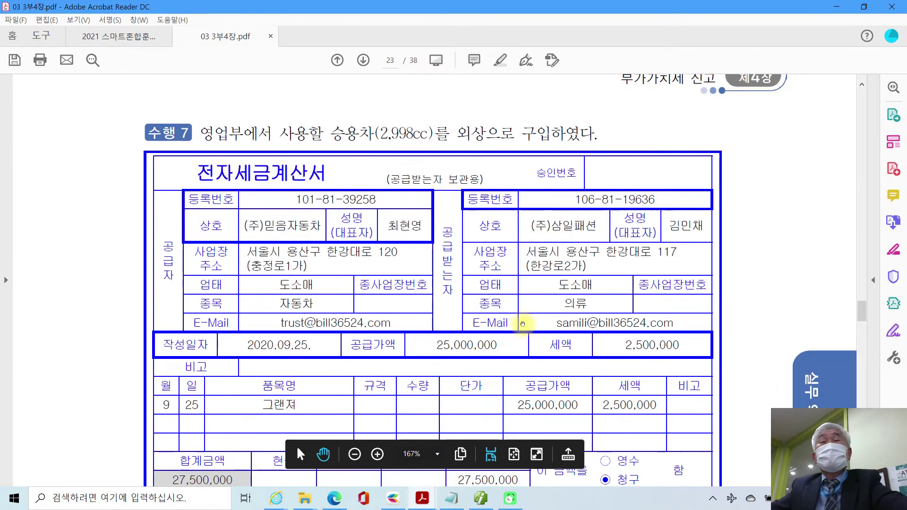
scroll(523, 323, down, 3)
scroll(520, 373, up, 2)
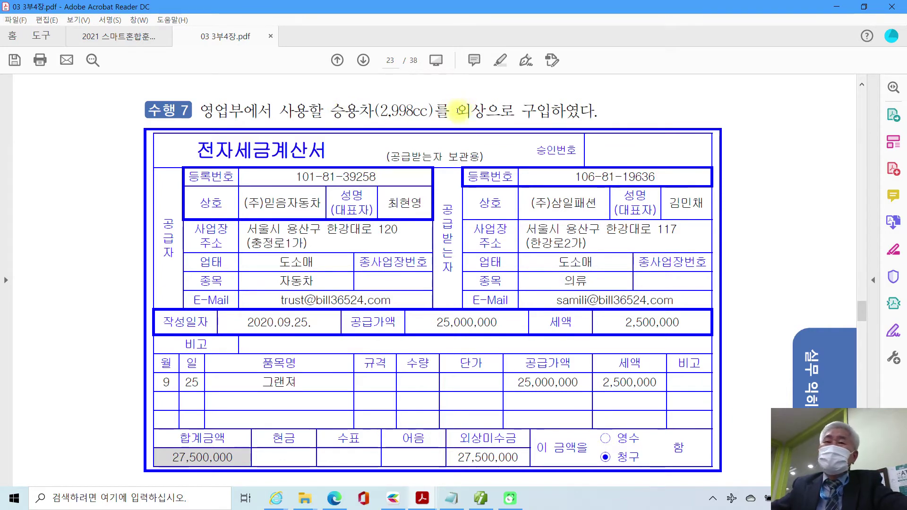
- Highlight the word 외상 in the heading of exercise 수행 7
drag(457, 109, 479, 112)
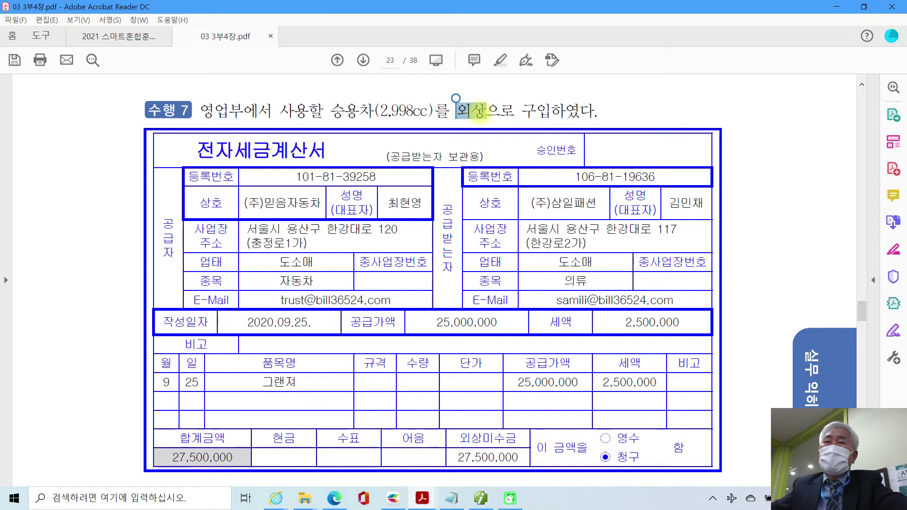
right_click(481, 113)
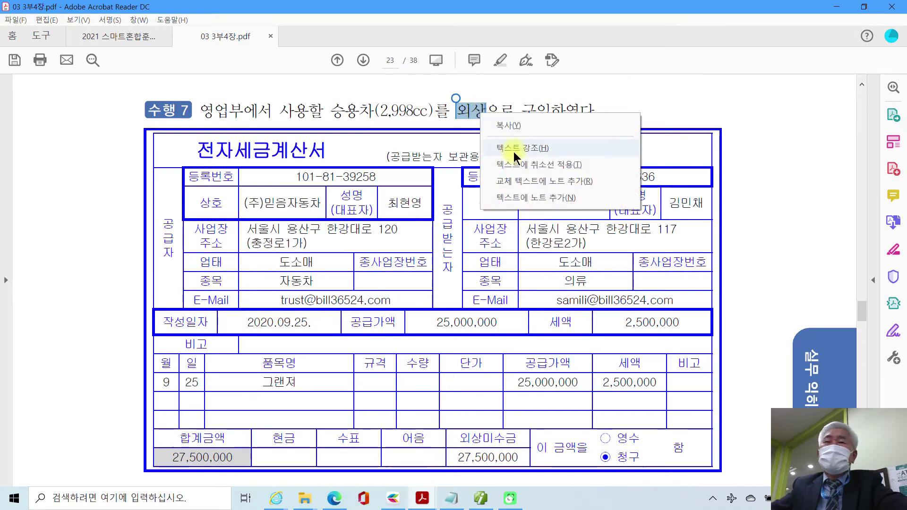
click(515, 148)
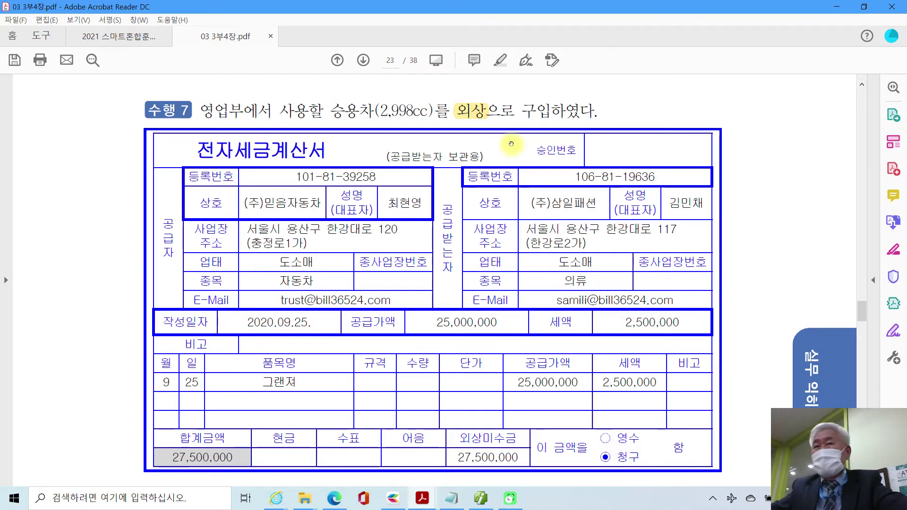
scroll(233, 162, down, 1)
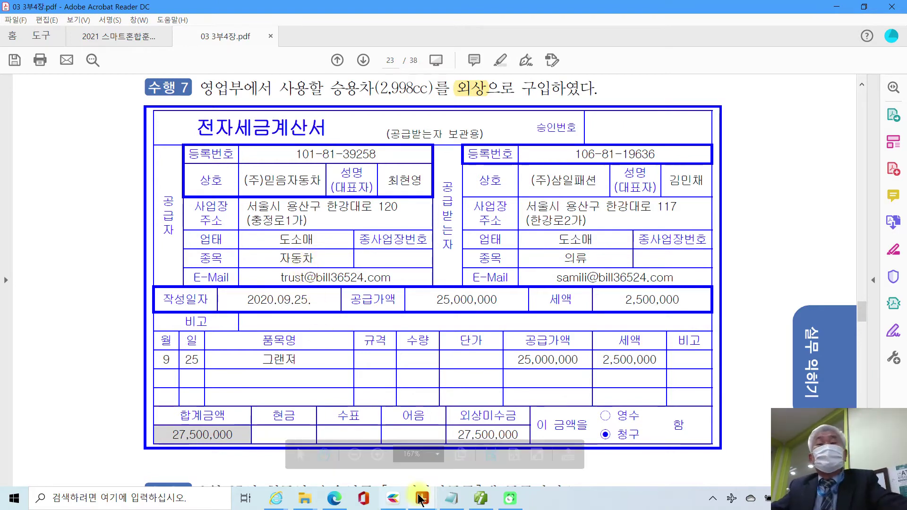
- Switch to the accounting program's 매입매출전표입력 screen and set the voucher date to September 25
click(472, 474)
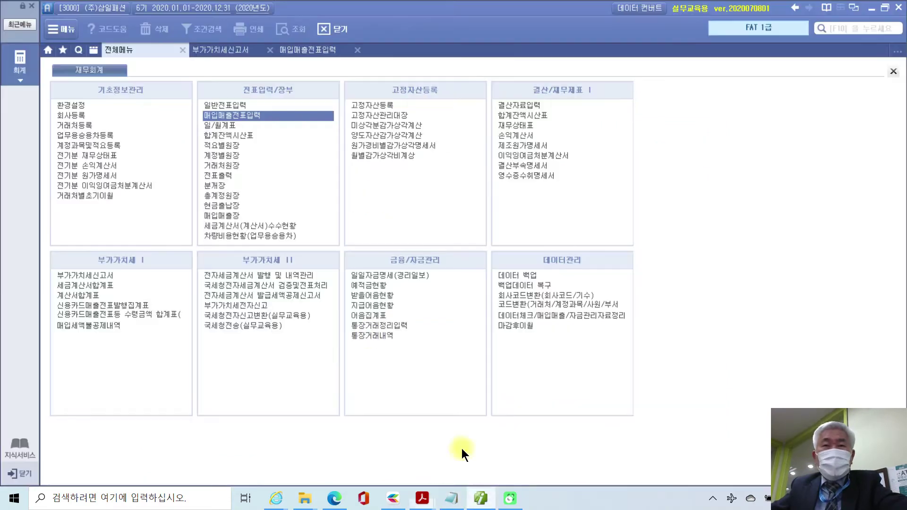
click(299, 47)
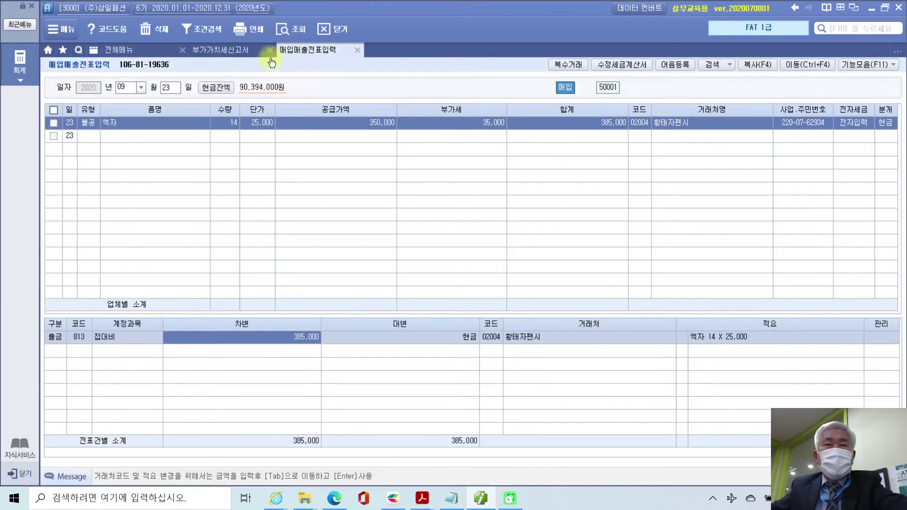
click(172, 90)
text(23)
key(BackSpace)
text(5)
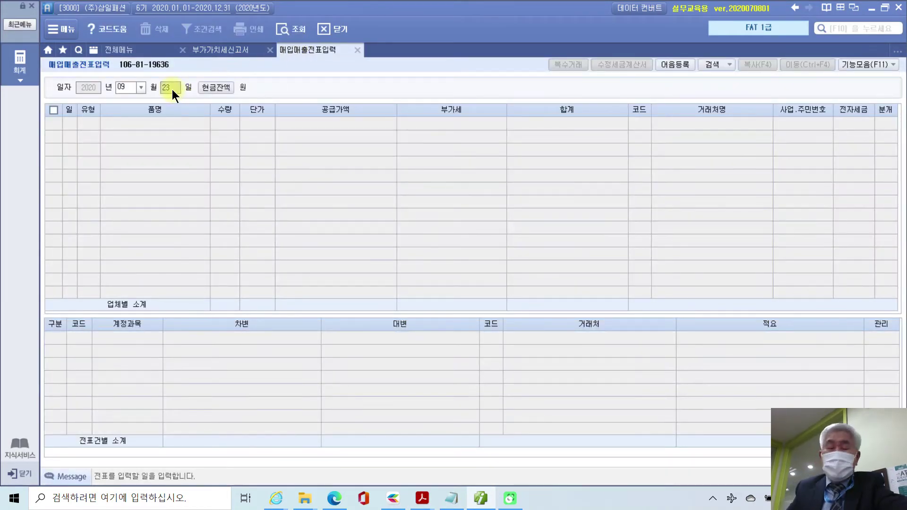
key(Return)
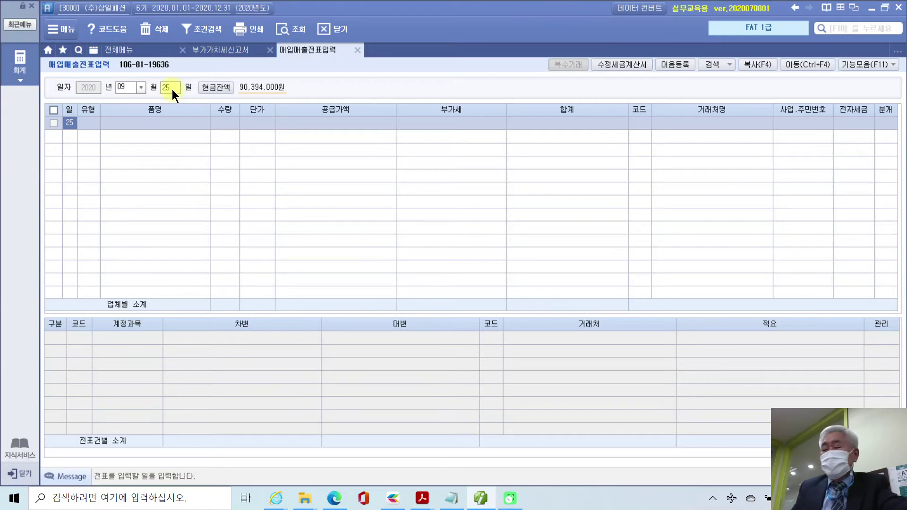
- Start a voucher of type 54 불공 with non-deduction reason 3, 비영업용 소형승용차 구입 및 유지
key(Return)
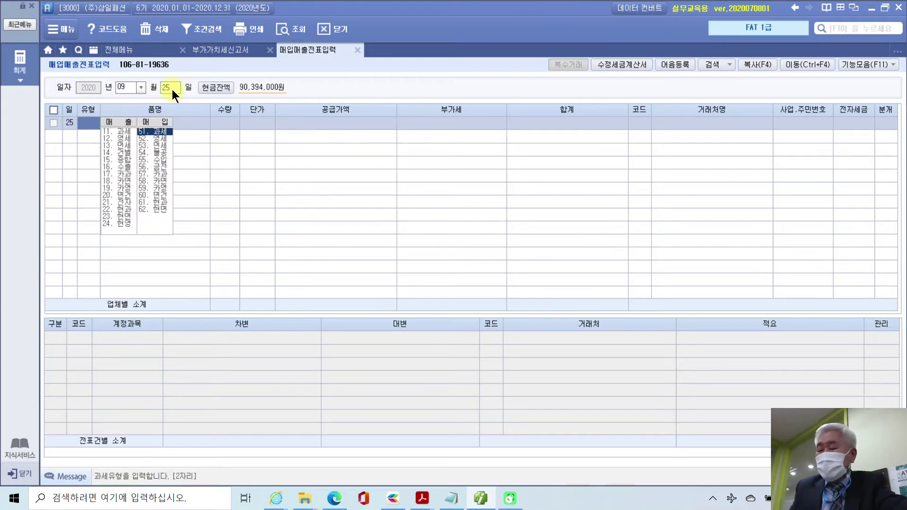
text(54)
key(Return)
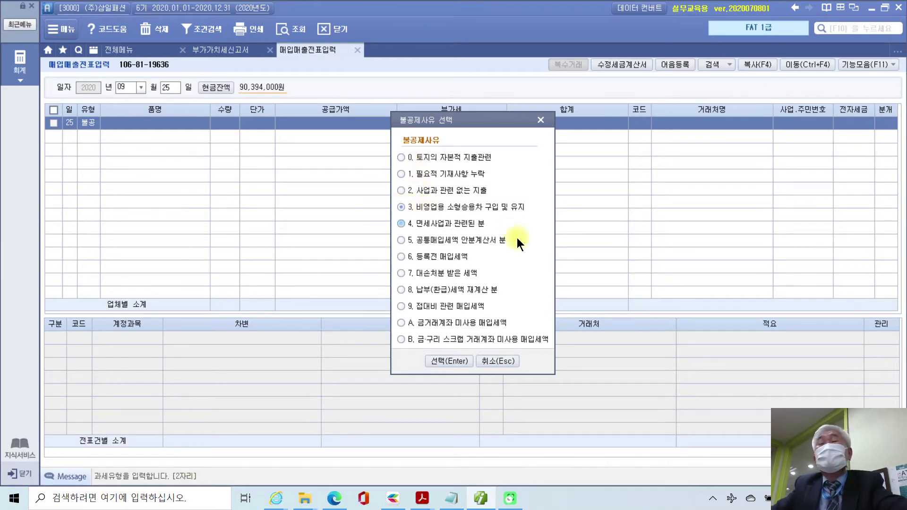
click(447, 361)
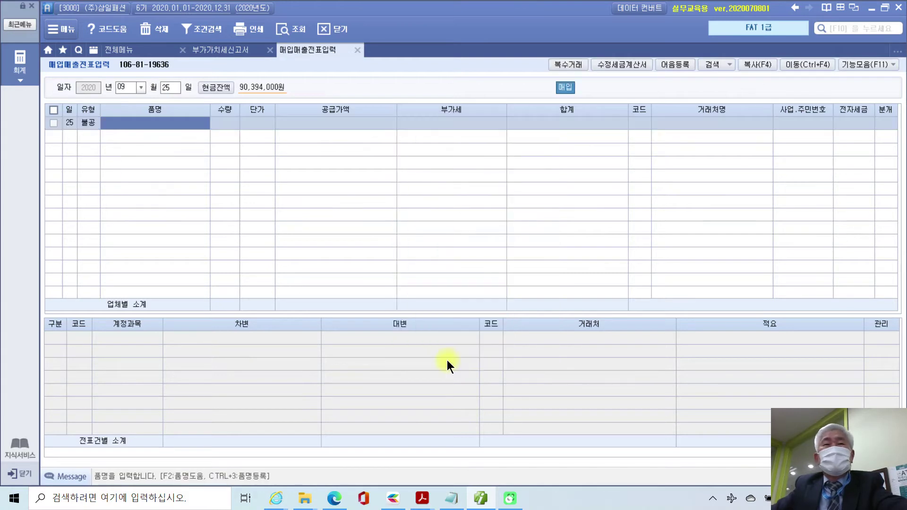
- Enter the item 그랜져 with a supply amount of 25,000,000, leaving quantity and unit price blank and accepting the calculated VAT
text(그랜저)
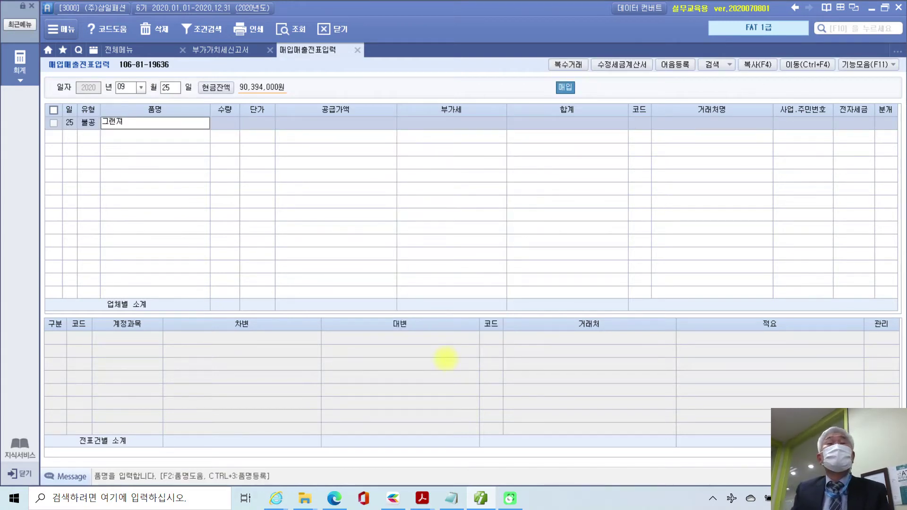
key(Return)
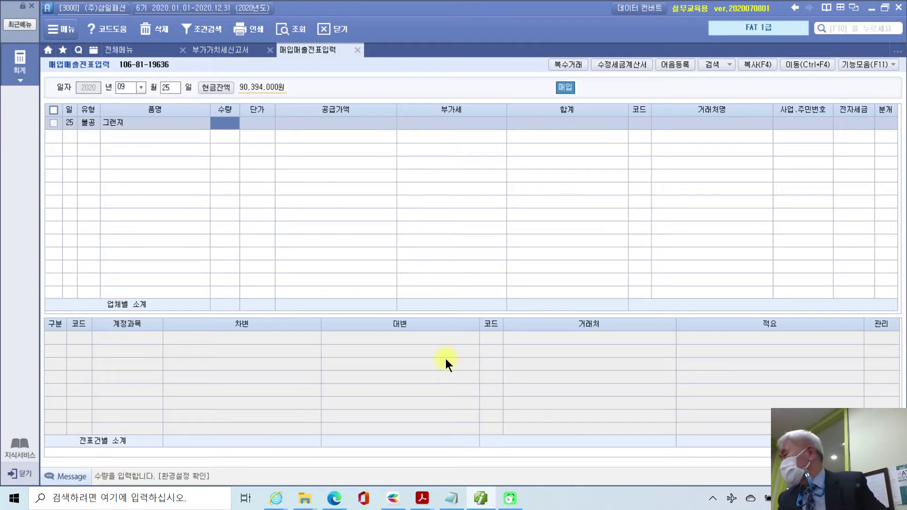
key(Return)
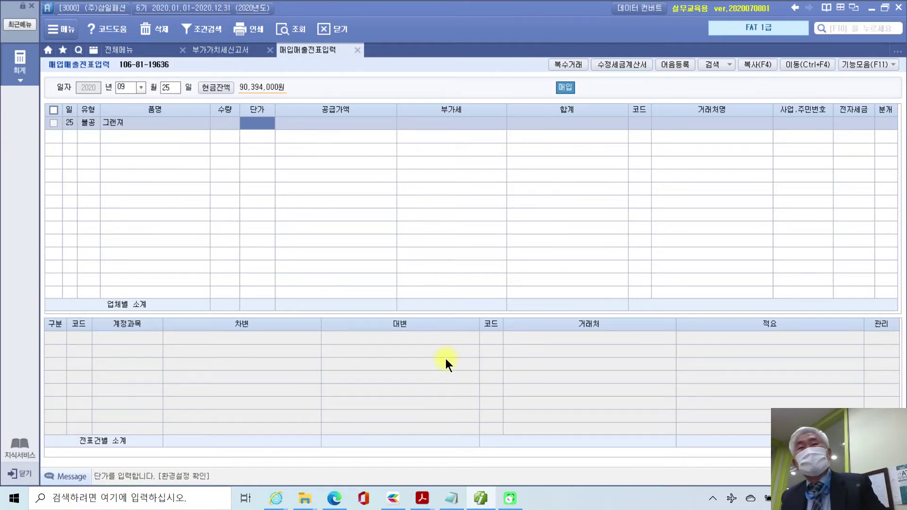
key(Return)
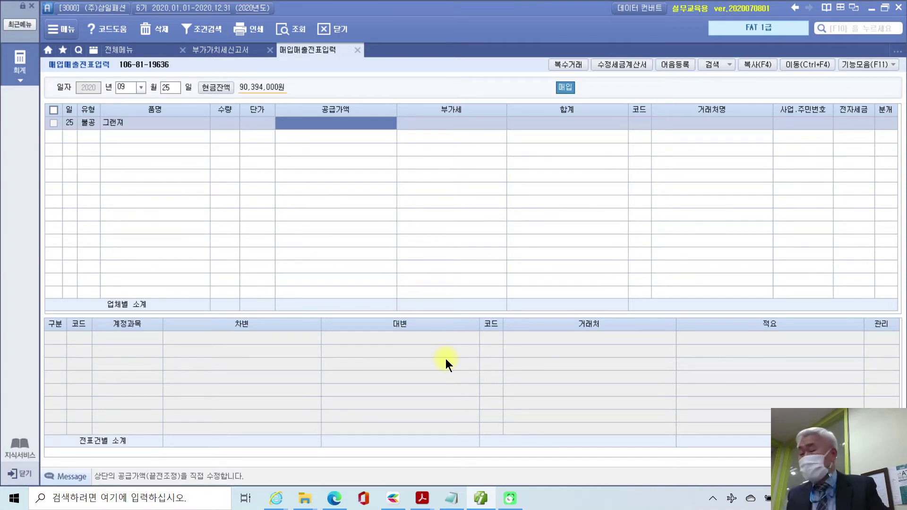
text(25)
key(plus)
key(plus)
key(Return)
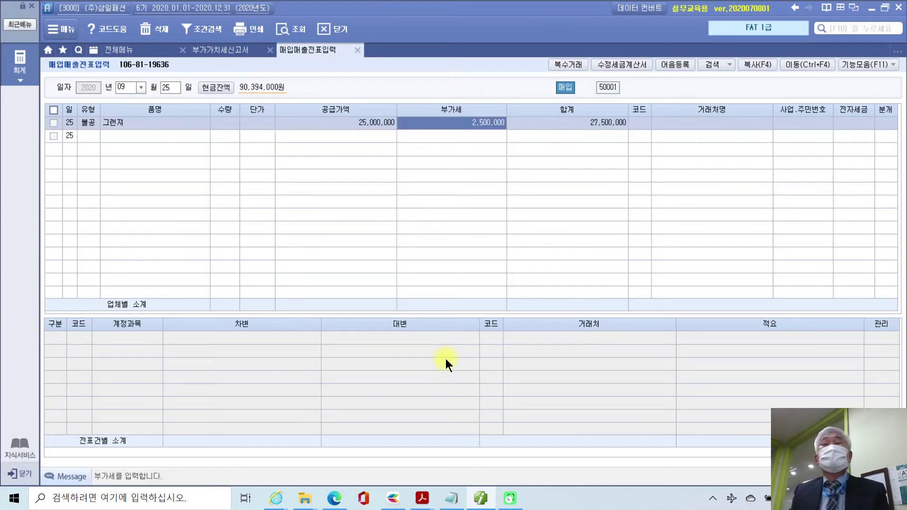
key(Return)
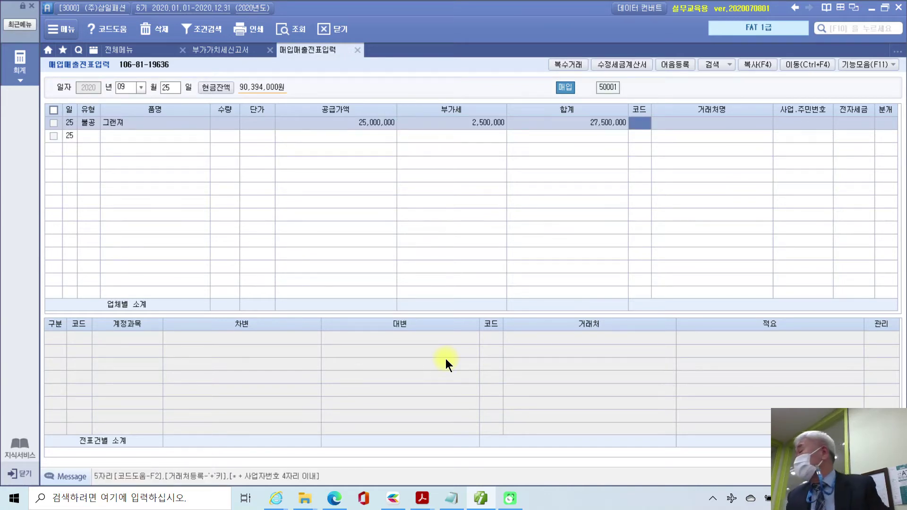
- Assign the supplier (주)믿음자동차 to the voucher and set its electronic tax invoice field to 전자입력
text(믿음)
key(Return)
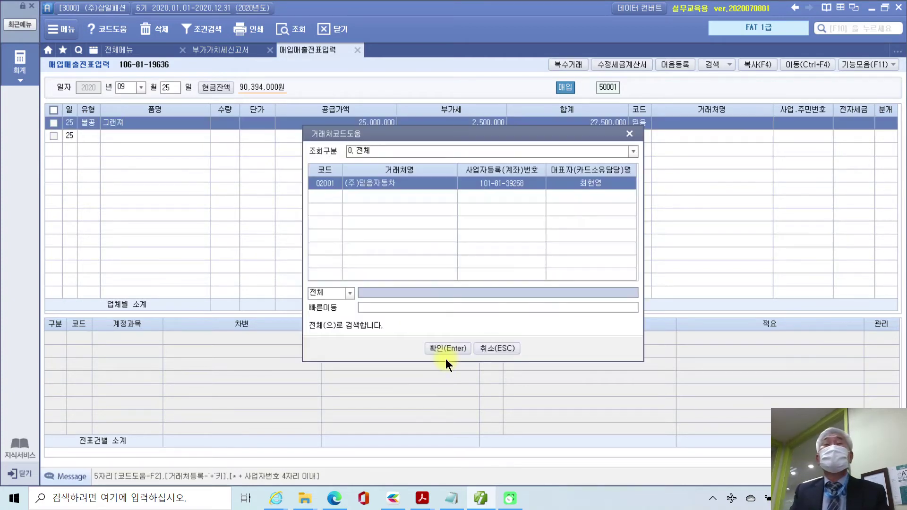
key(Return)
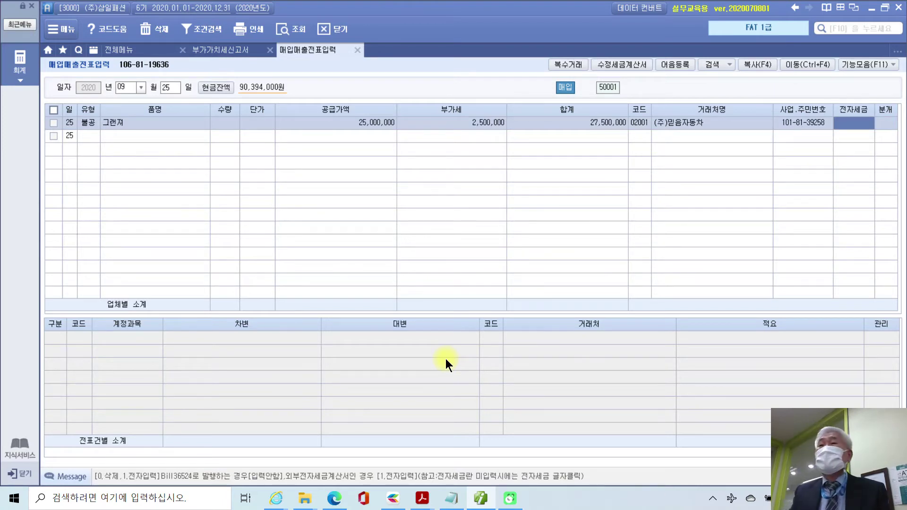
text(1)
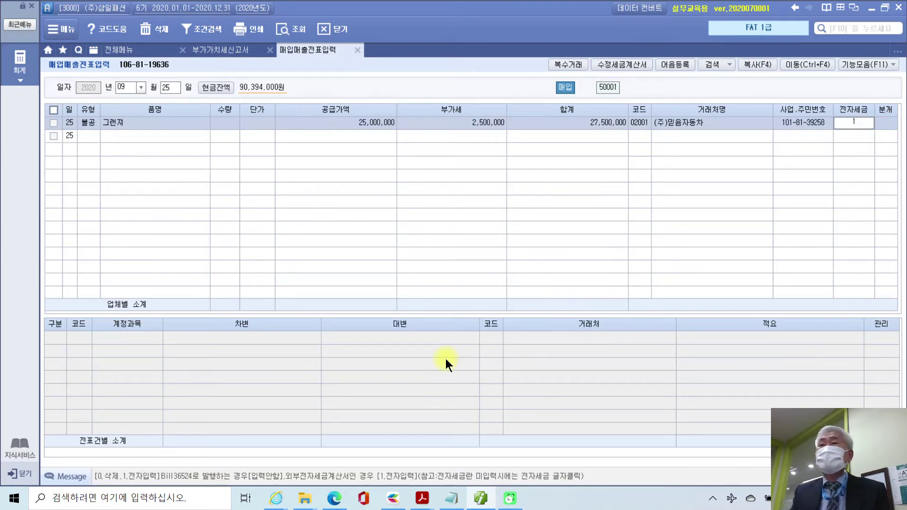
key(Return)
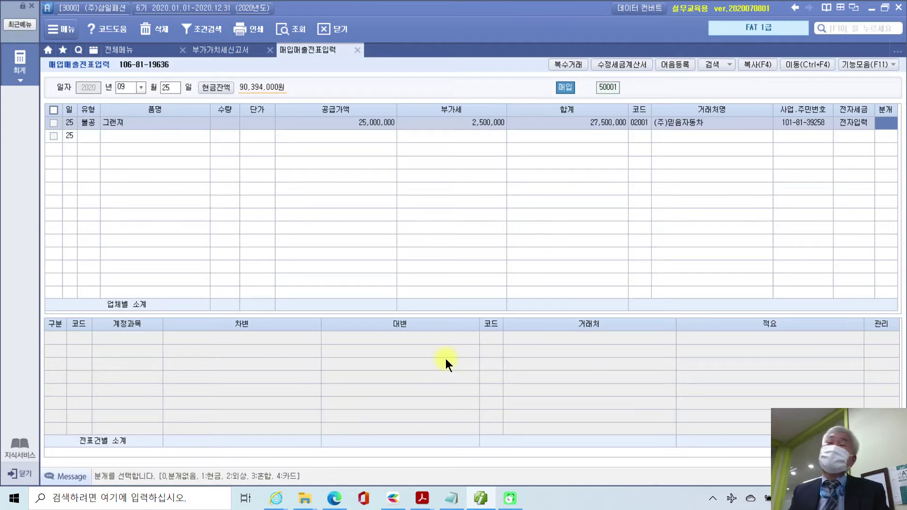
- Set the journal entry type to 3 혼합 and change the debit account to 208 차량운반구
text(3)
key(Return)
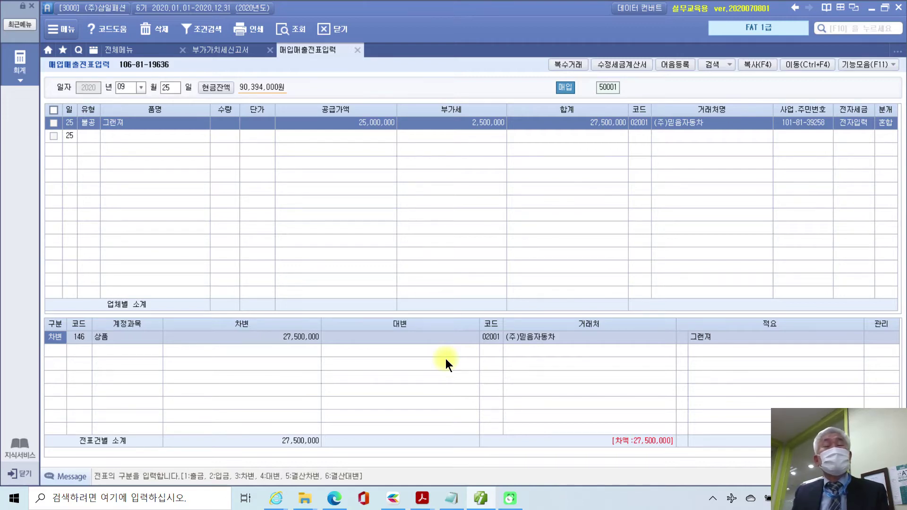
key(Return)
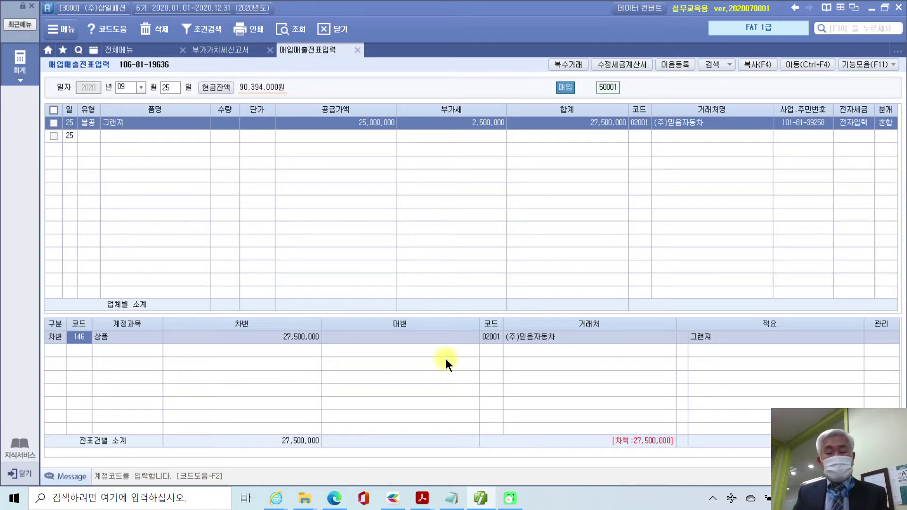
key(Return)
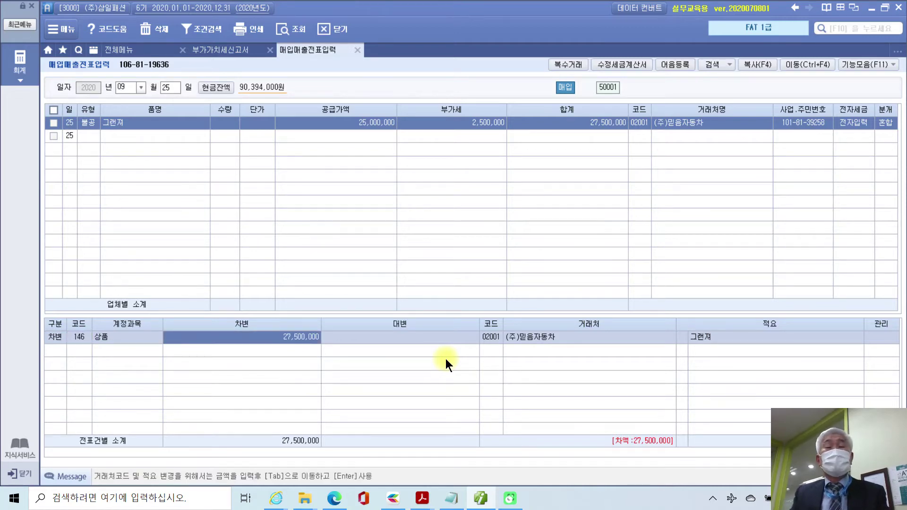
key(Left)
key(BackSpace)
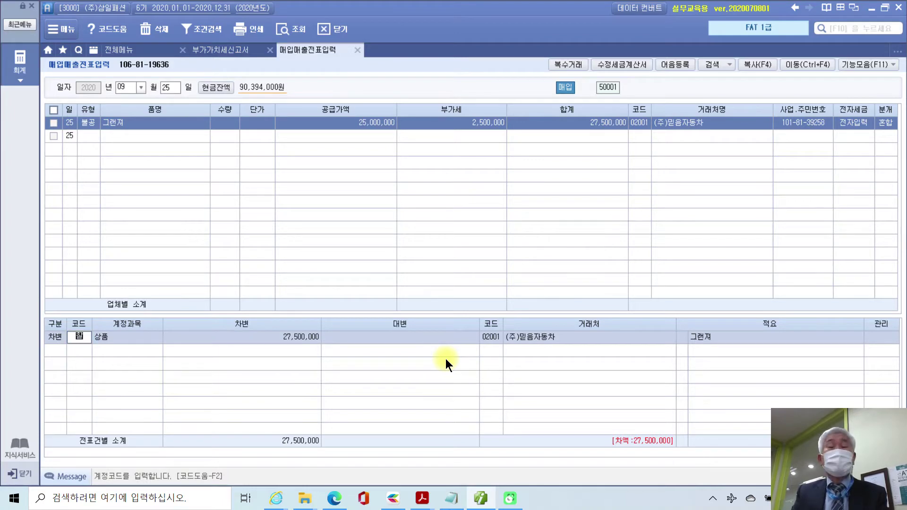
text(차량)
key(Return)
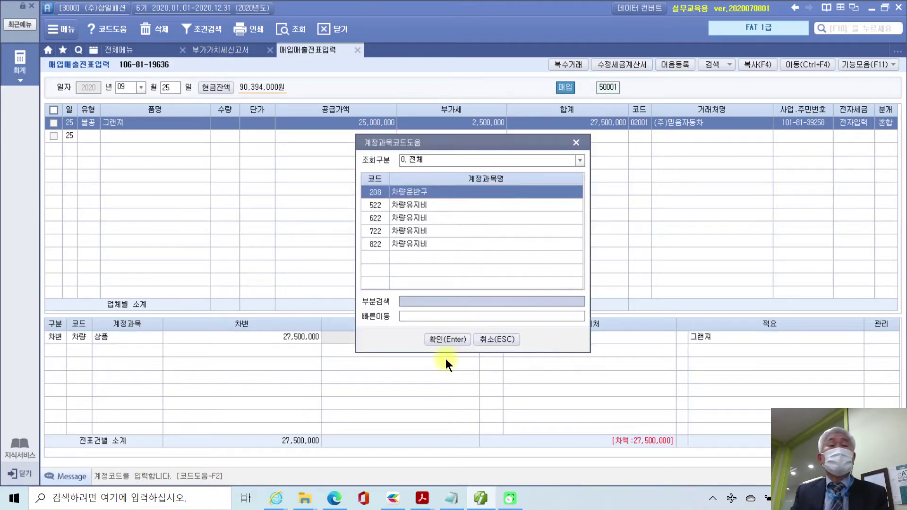
key(Return)
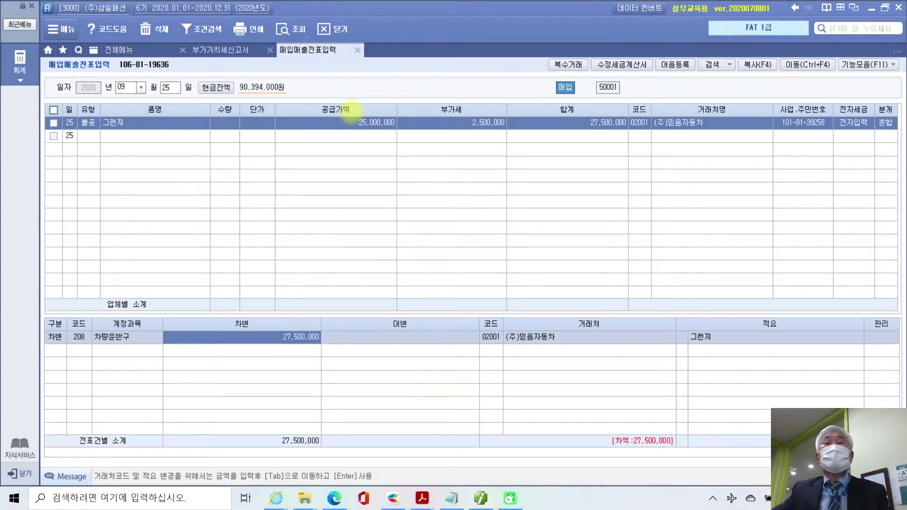
- Box the supply amount and VAT in blue with an arrow to the debit amount, then clear the drawings and point out the amounts
drag(330, 106, 523, 147)
mouse_move(452, 147)
mouse_down()
mouse_move(304, 318)
mouse_move(318, 321)
mouse_up()
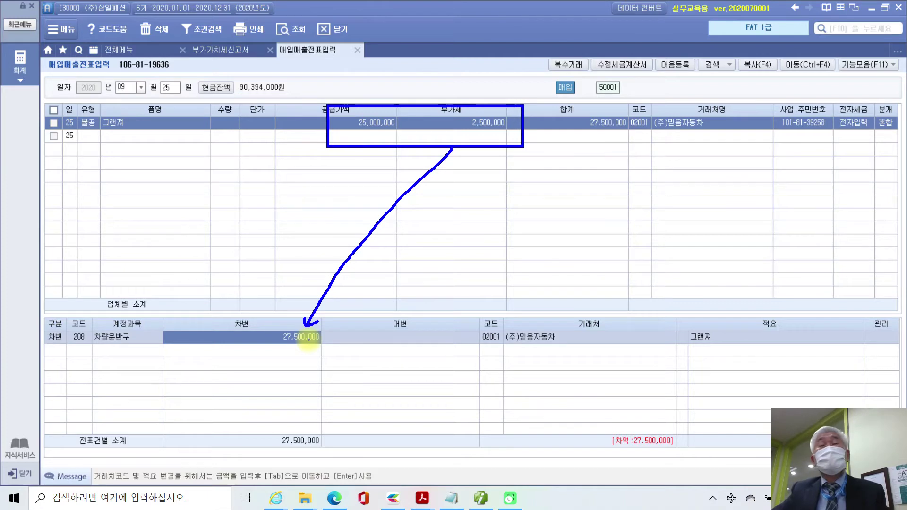
key(Escape)
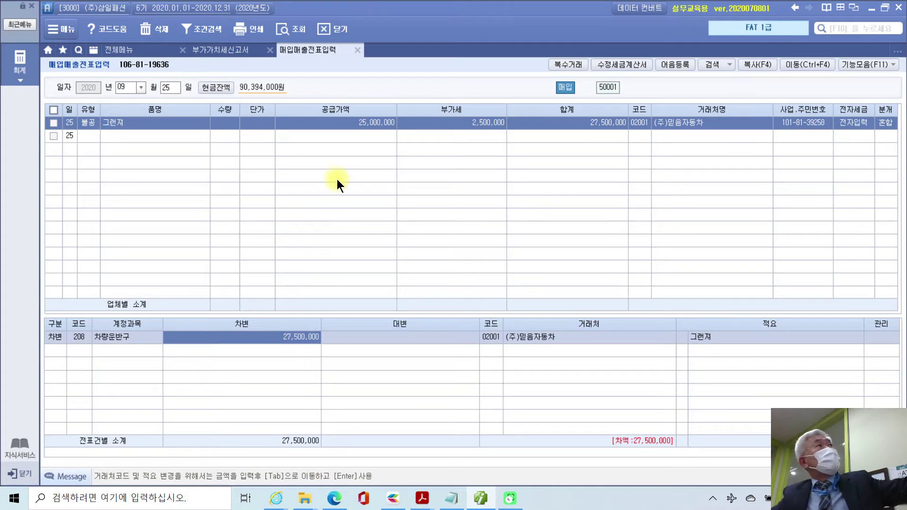
click(357, 126)
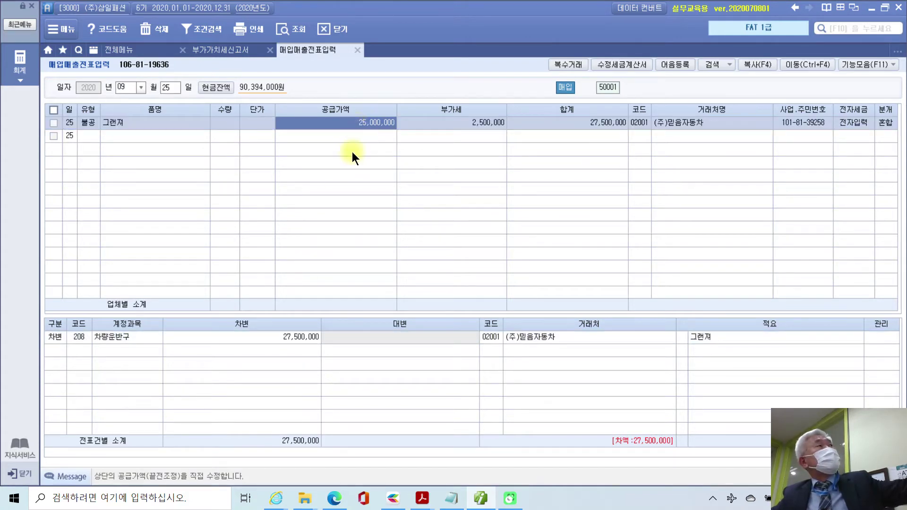
click(302, 334)
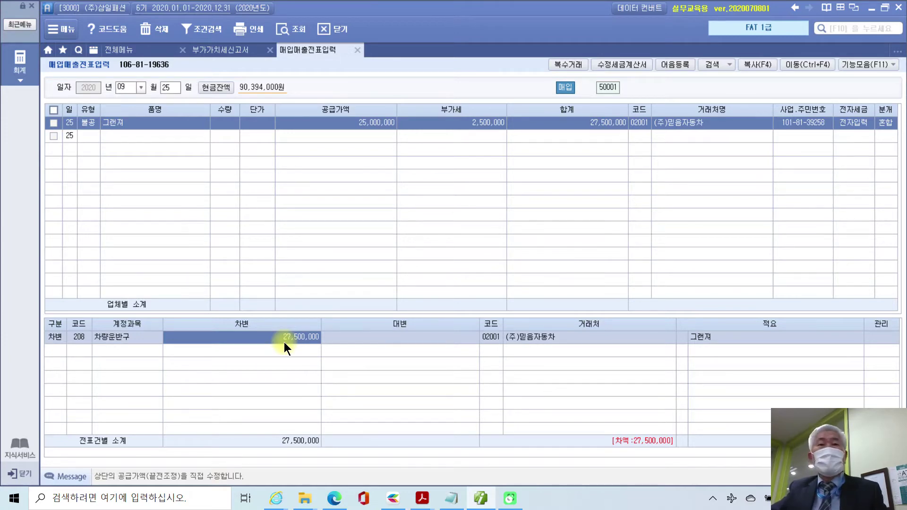
- Add a credit line to the voucher's journal entry with account 253 미지급금 and an amount of 27,500,000
click(59, 351)
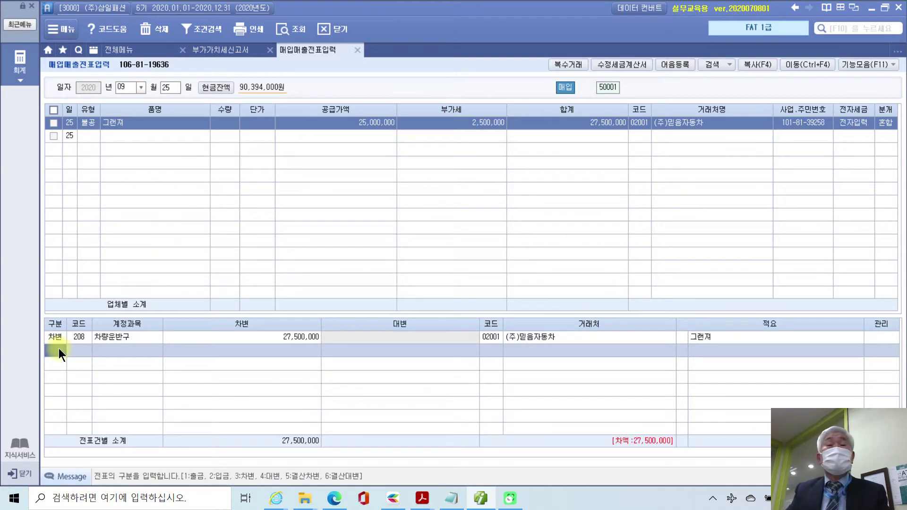
text(4)
key(Return)
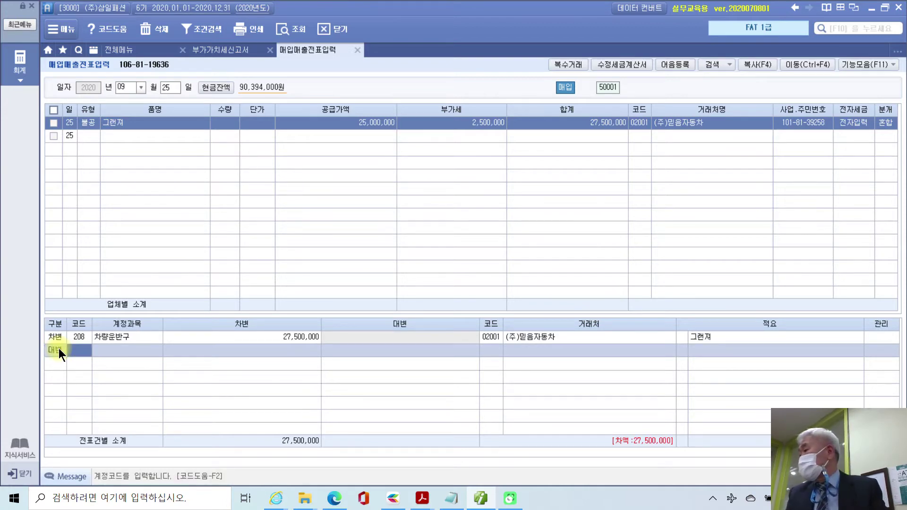
text(25)
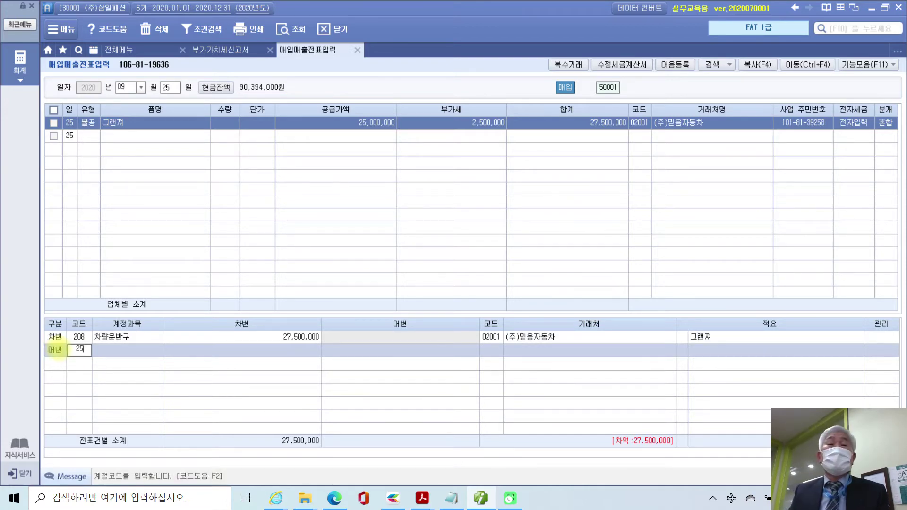
text(3)
key(Return)
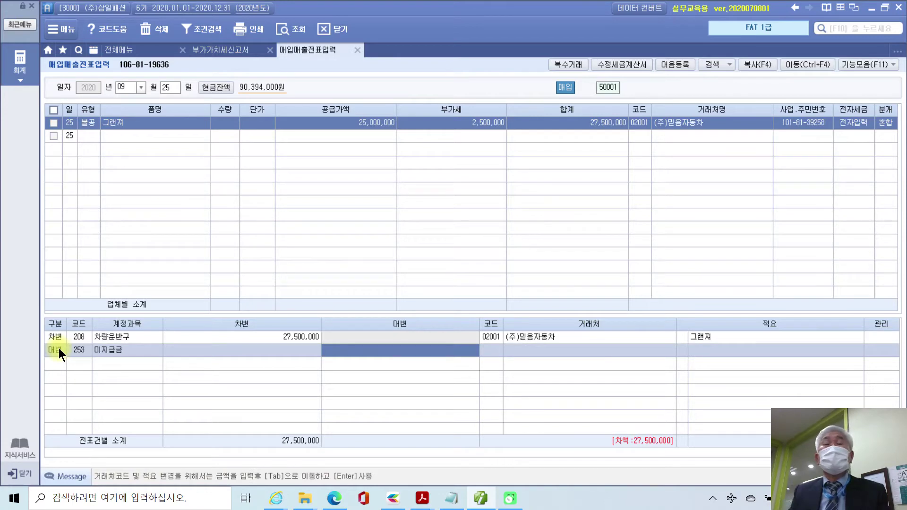
text(27,500,)
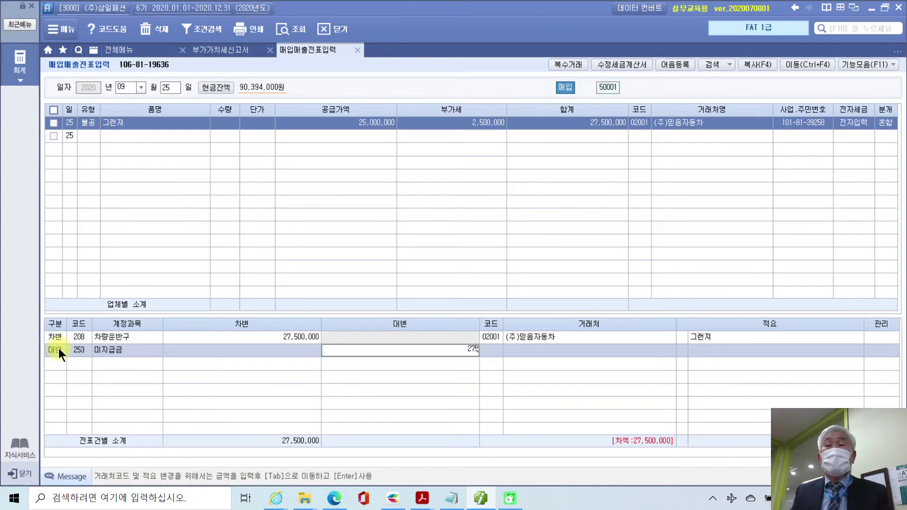
text(000)
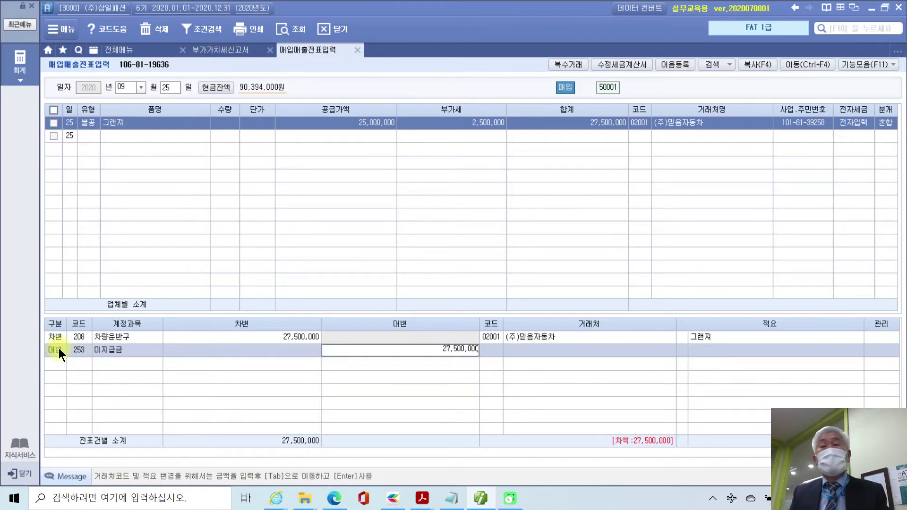
key(Tab)
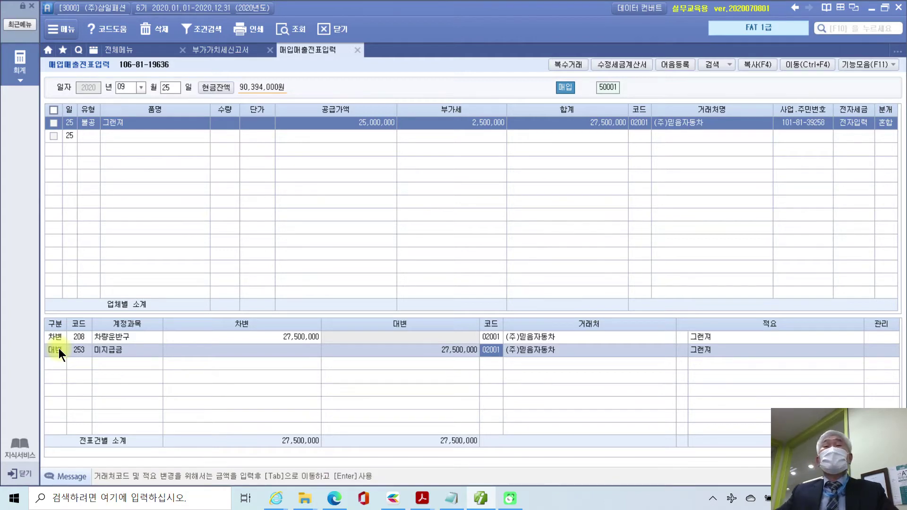
- Annotate the voucher in blue, linking the boxed VAT to the circled debit amount, circling and ticking 불공, and drawing an X in both grids
mouse_move(387, 102)
mouse_down()
mouse_move(521, 141)
mouse_move(463, 158)
mouse_move(331, 312)
mouse_move(289, 318)
mouse_move(268, 349)
mouse_move(326, 327)
mouse_move(316, 313)
mouse_up()
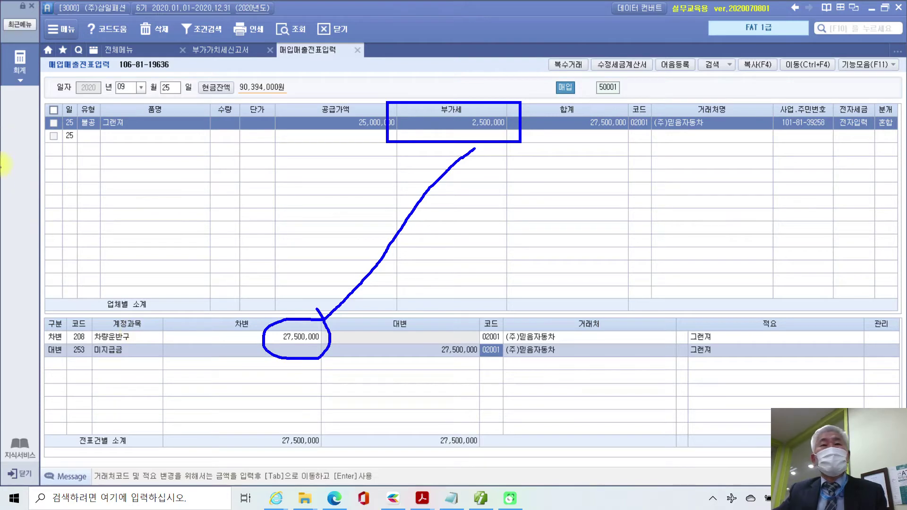
mouse_move(94, 138)
mouse_down()
mouse_move(71, 108)
mouse_move(90, 140)
mouse_move(83, 163)
mouse_move(104, 149)
mouse_up()
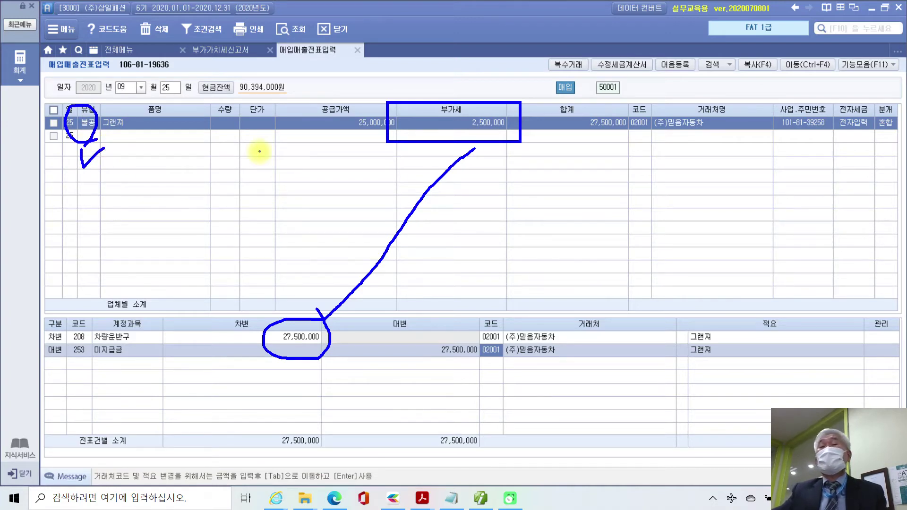
drag(260, 151, 216, 222)
drag(212, 180, 256, 232)
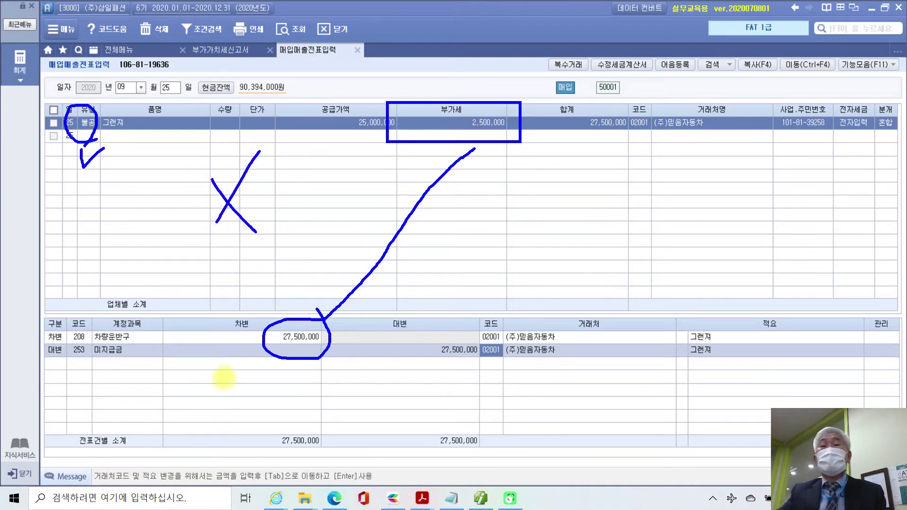
drag(239, 355, 208, 396)
drag(208, 361, 252, 404)
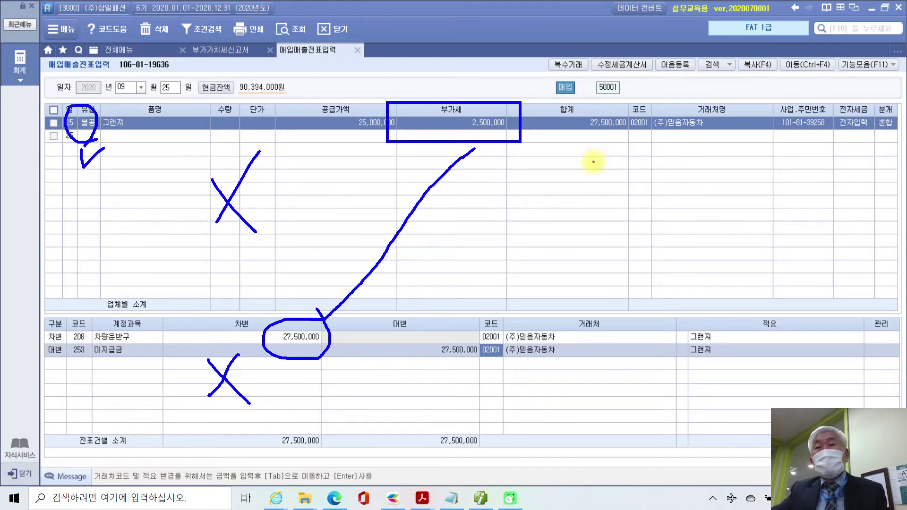
- Add check marks, a handwritten 2 and dots to the voucher grid and the journal grid, and clear all the drawings
mouse_move(588, 170)
mouse_down()
mouse_move(590, 188)
mouse_move(616, 171)
mouse_up()
mouse_move(573, 388)
mouse_down()
mouse_move(577, 401)
mouse_move(597, 389)
mouse_up()
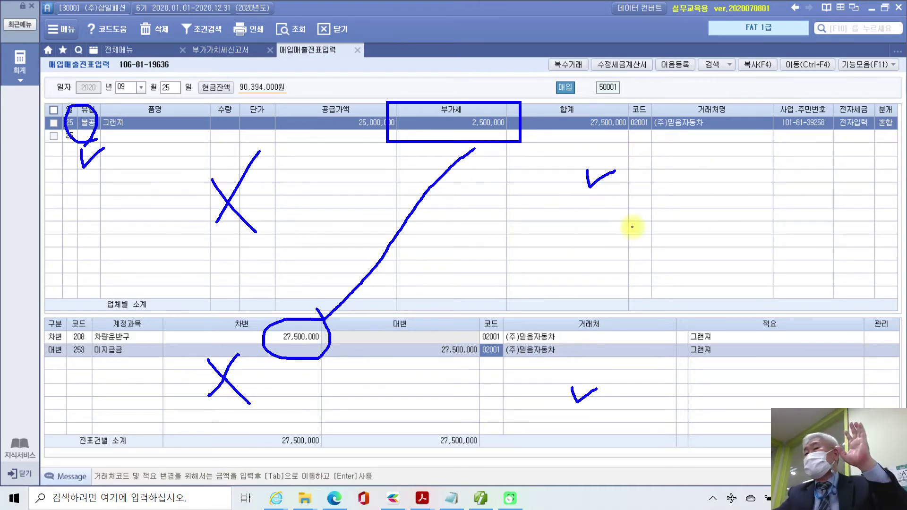
drag(576, 181, 578, 170)
mouse_move(648, 200)
mouse_down()
mouse_move(684, 199)
mouse_move(688, 231)
mouse_up()
mouse_move(643, 367)
mouse_down()
mouse_move(657, 392)
mouse_move(686, 392)
mouse_up()
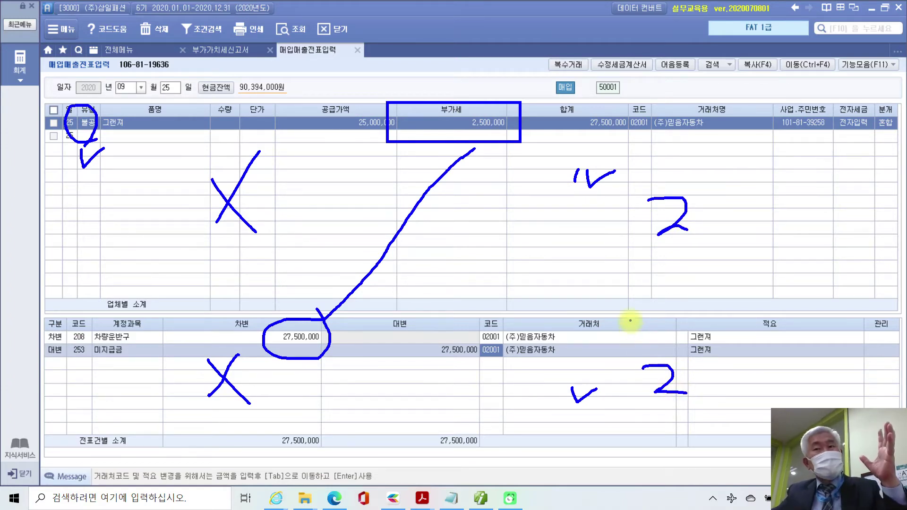
click(700, 259)
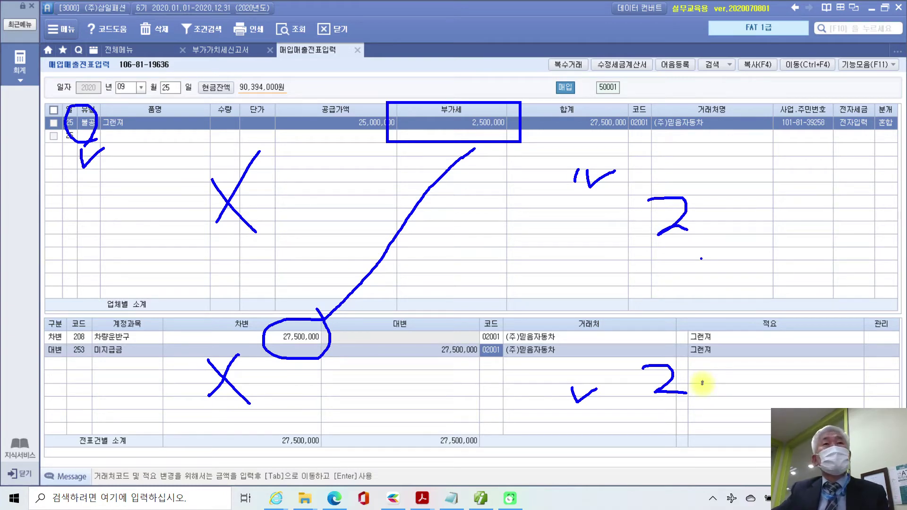
click(702, 383)
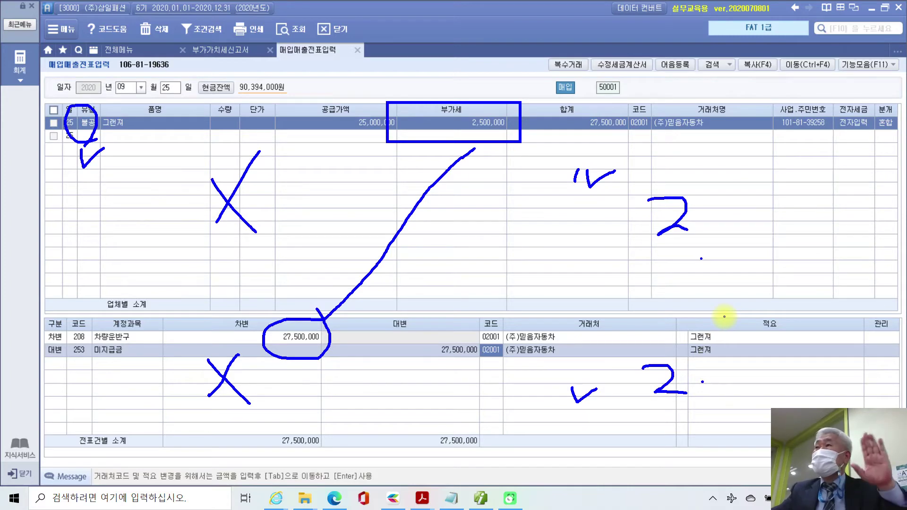
click(707, 243)
click(702, 368)
click(701, 259)
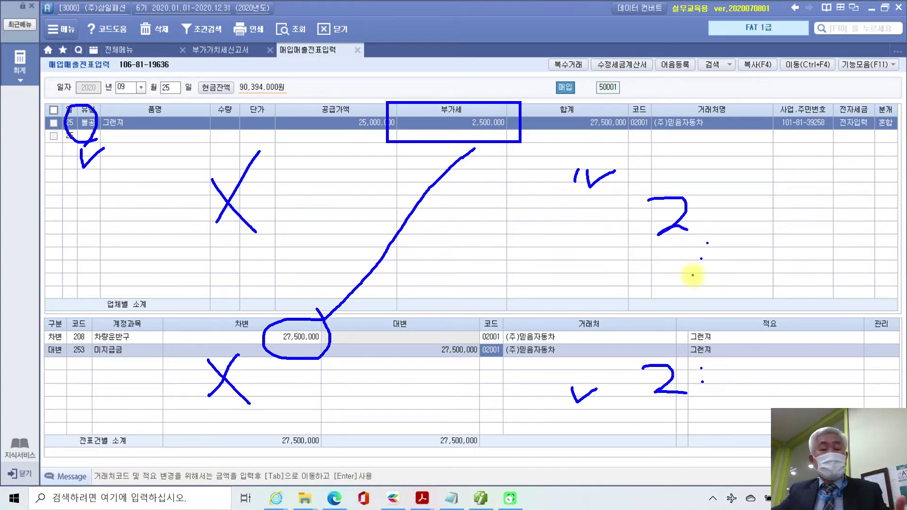
key(Escape)
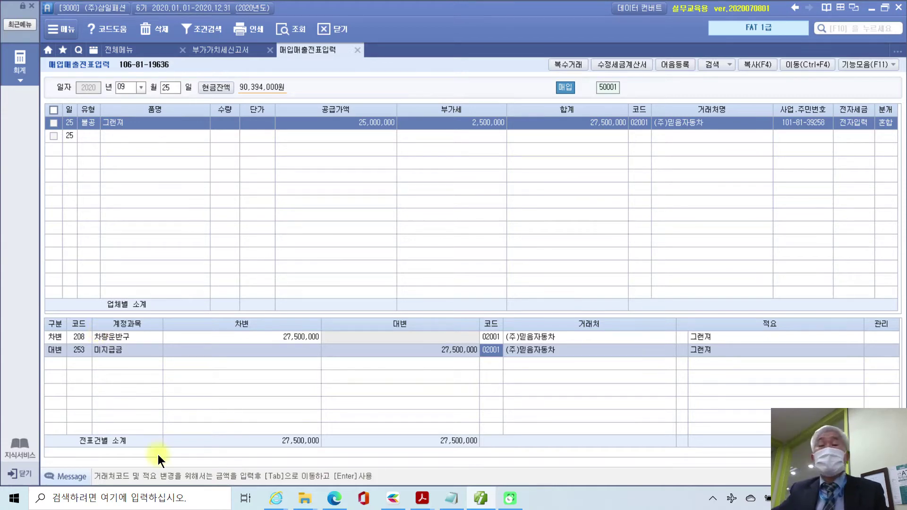
- Switch to 03 3부4장.pdf in Acrobat Reader and read the 수행 8 fixed asset registration details
click(421, 500)
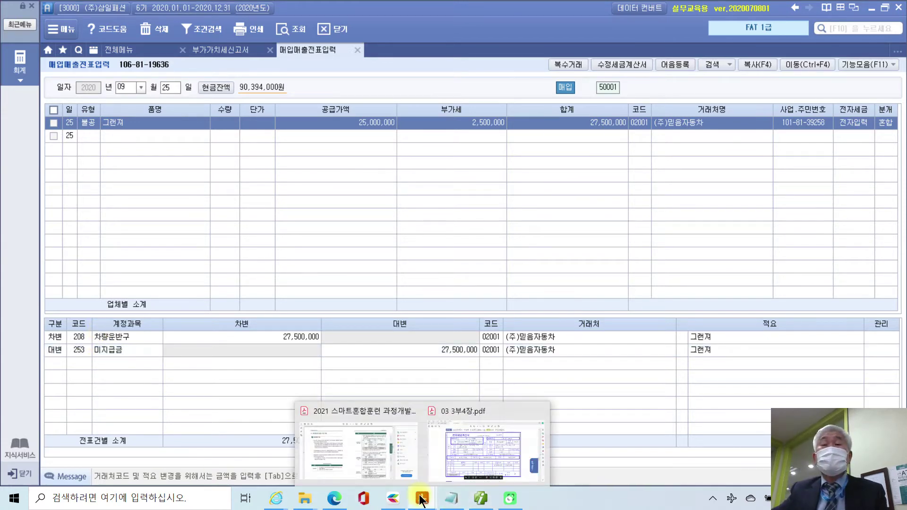
click(475, 466)
scroll(370, 396, down, 5)
scroll(370, 396, down, 4)
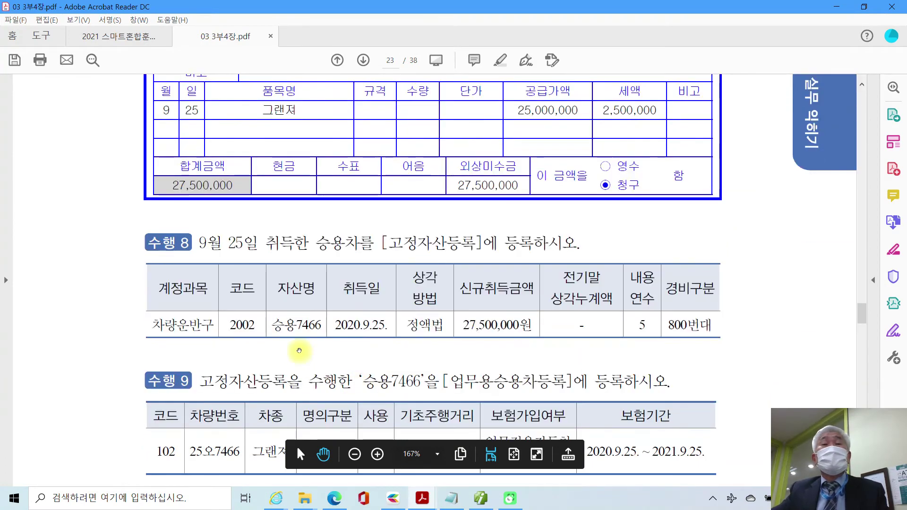
scroll(299, 343, up, 1)
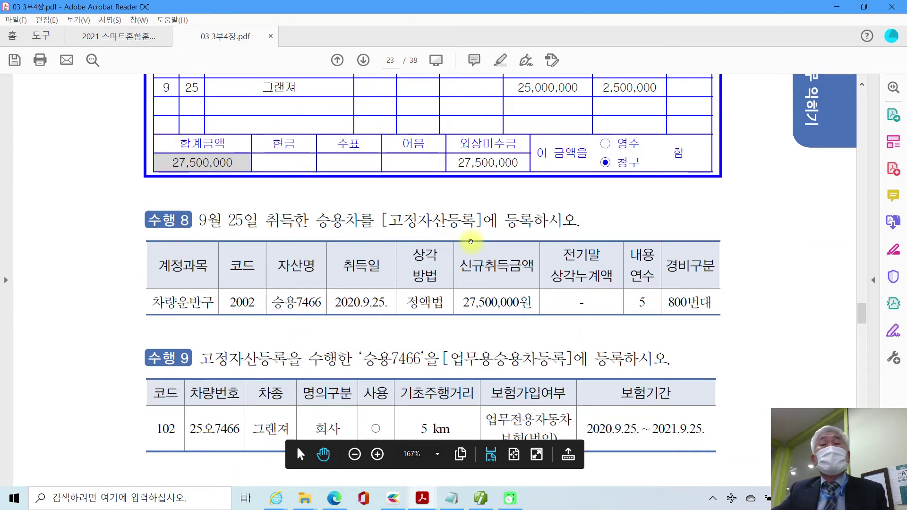
- Return to the accounting program and open 고정자산등록 with the asset list for all accounts
click(481, 499)
click(111, 50)
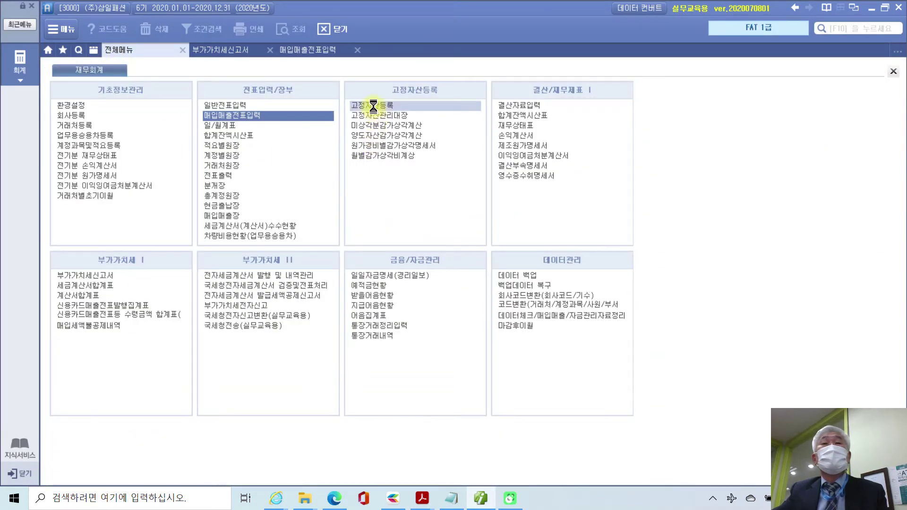
click(373, 106)
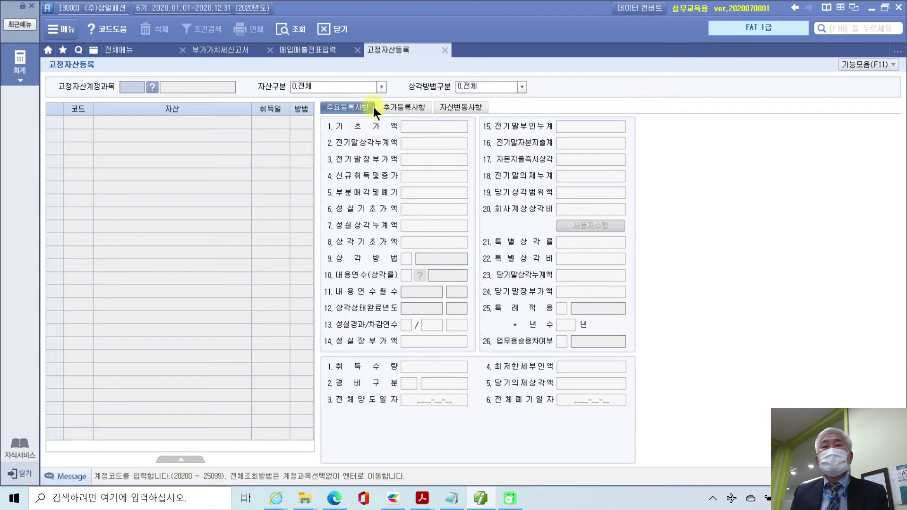
key(Return)
key(Return)
key(Return)
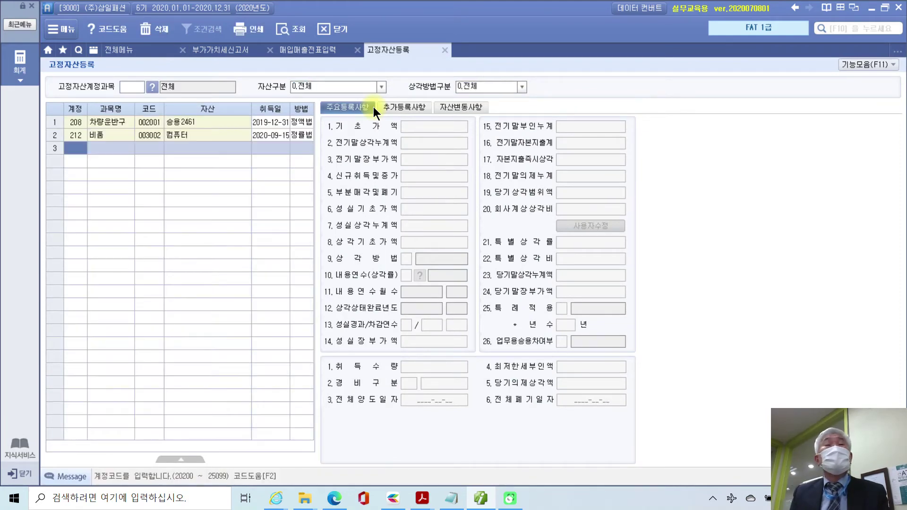
- Start a new fixed asset row with account 208 차량운반구 and asset code 2002
key(F2)
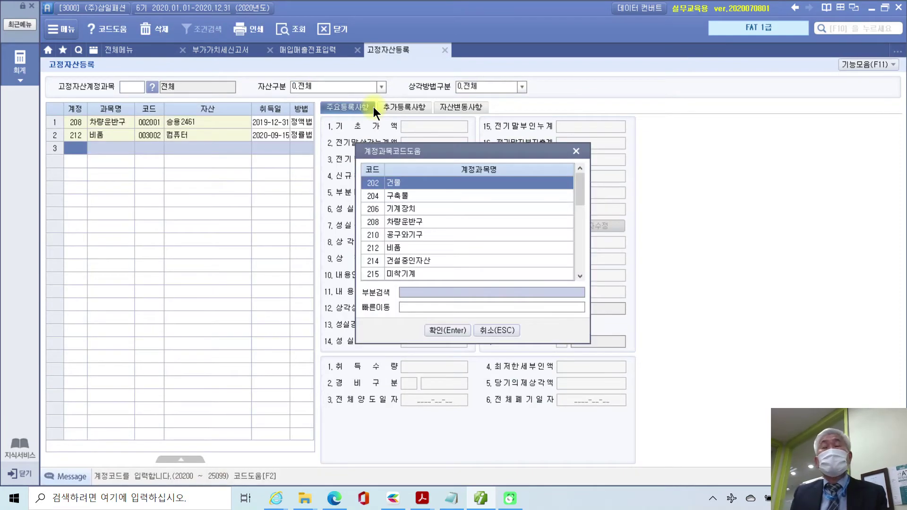
key(Down)
key(Down)
key(Down)
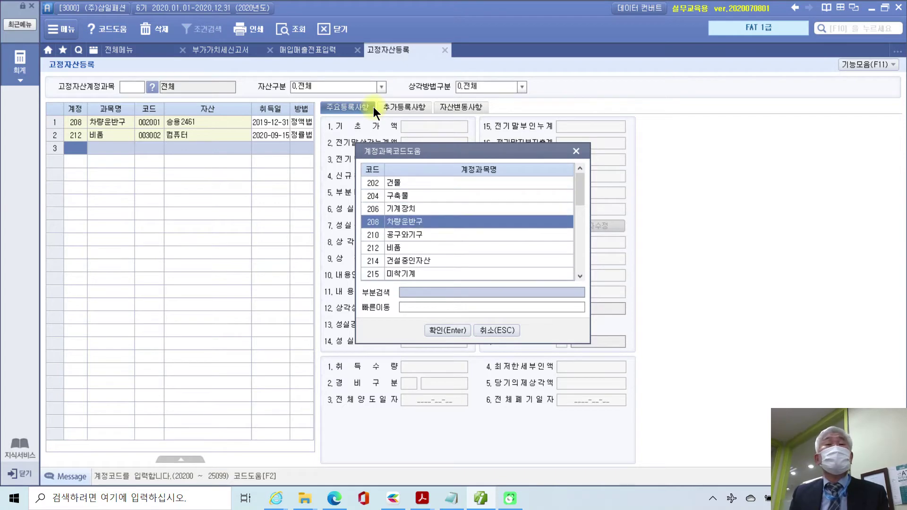
key(Return)
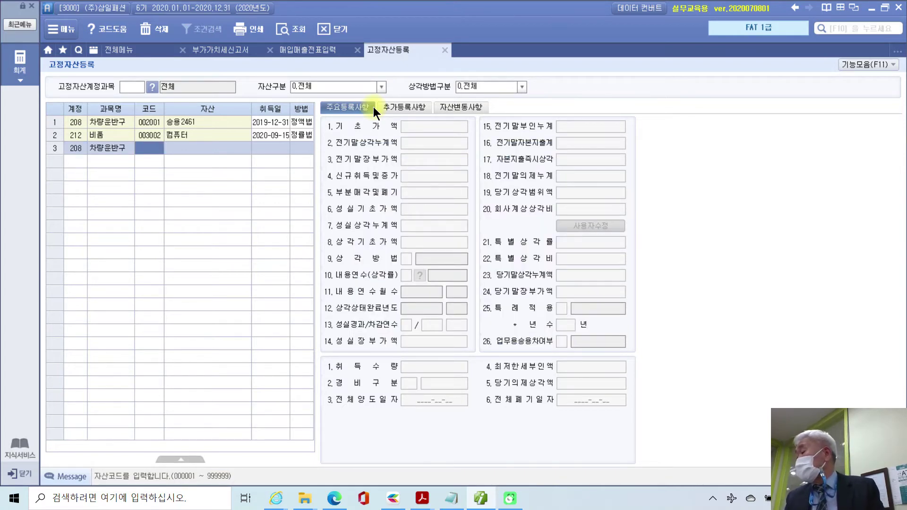
text(2002)
key(Return)
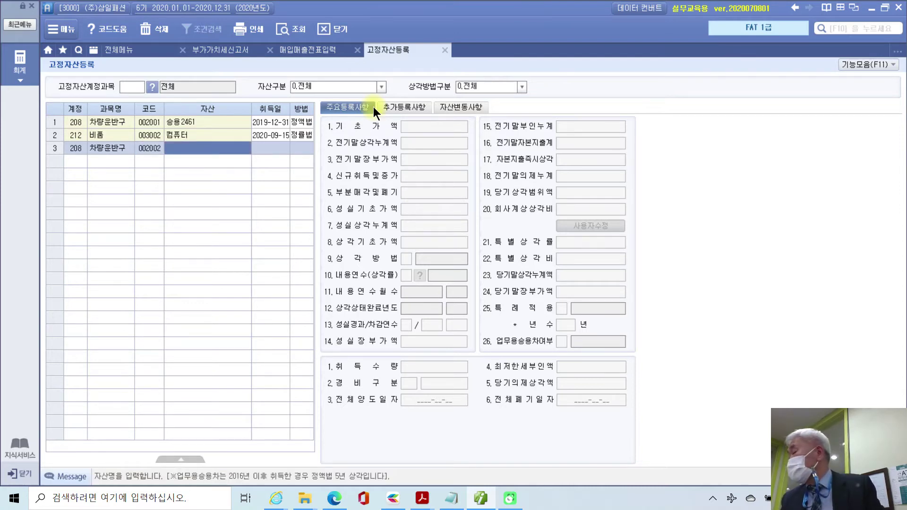
- Name the new vehicle asset 승용7466 and set its acquisition date to 2020-09-25
text(승)
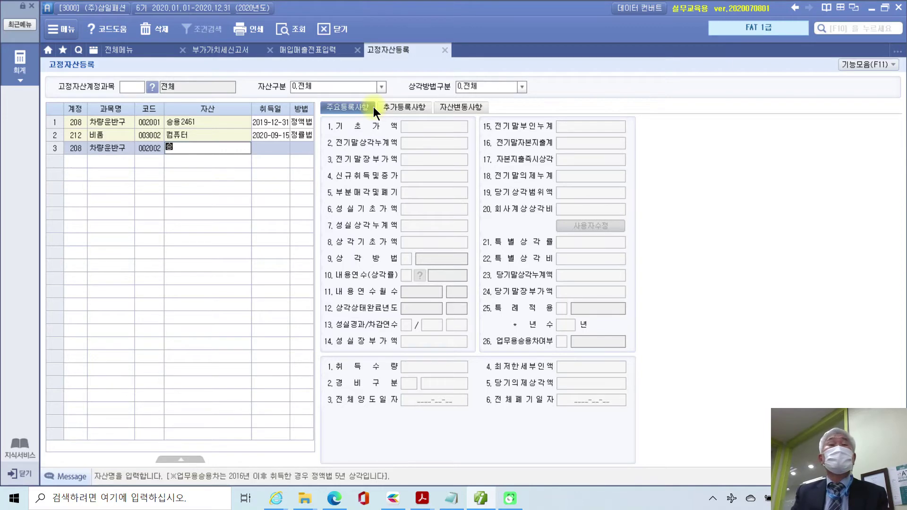
text(용7466)
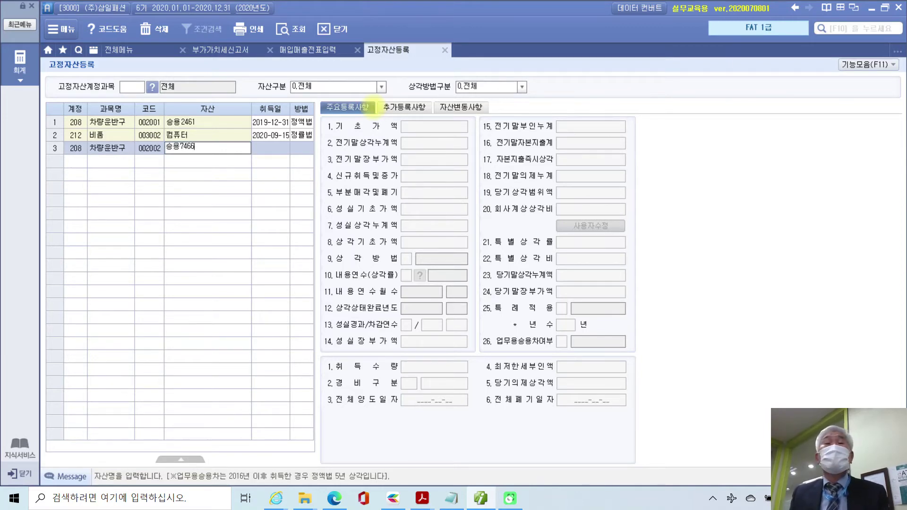
key(Return)
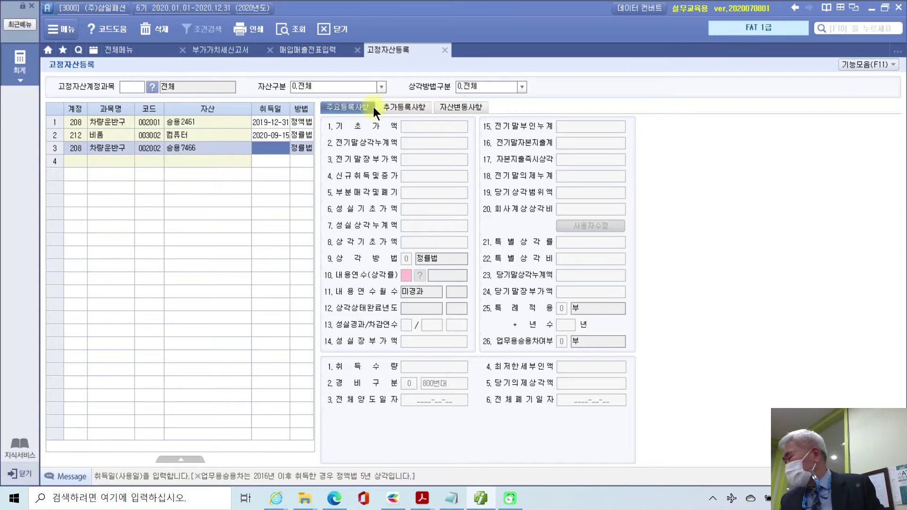
text(2020-09-2)
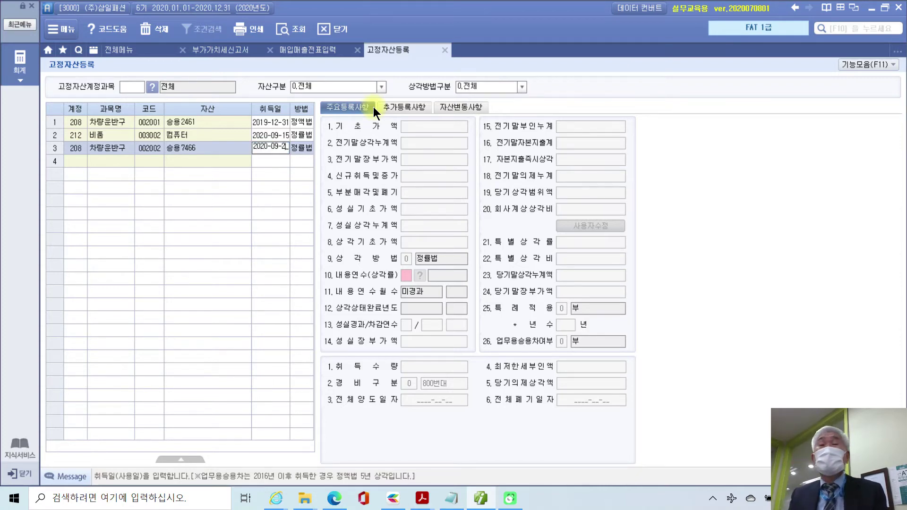
text(5)
key(Return)
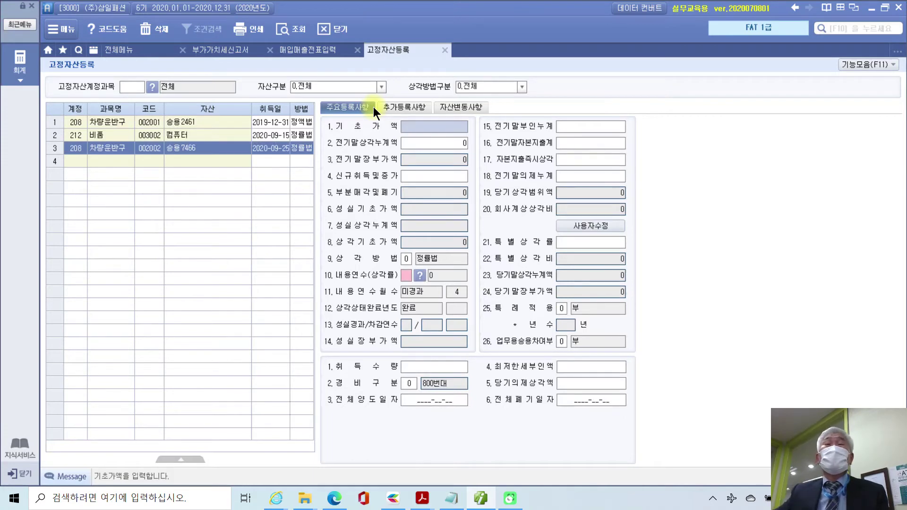
- Enter 27,500,000 as the new acquisition and increase amount (신규취득및증가) of 승용7466
click(421, 174)
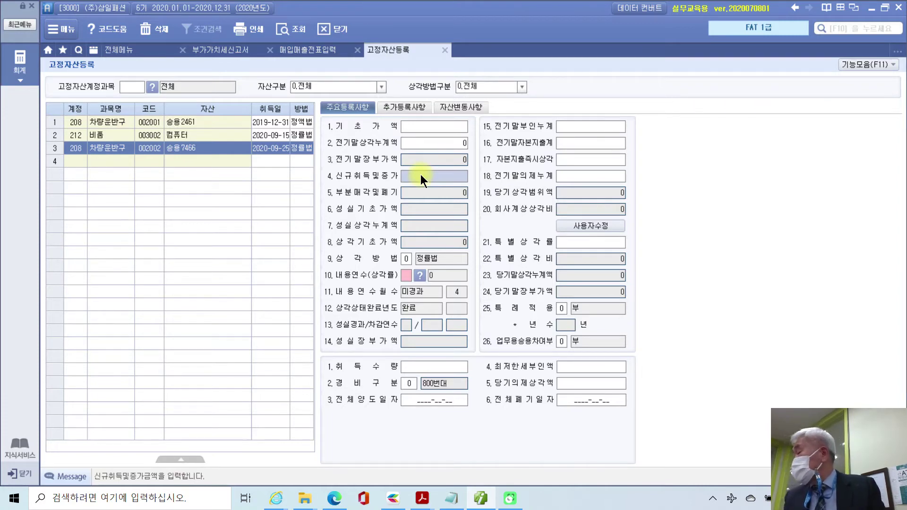
text(27500000)
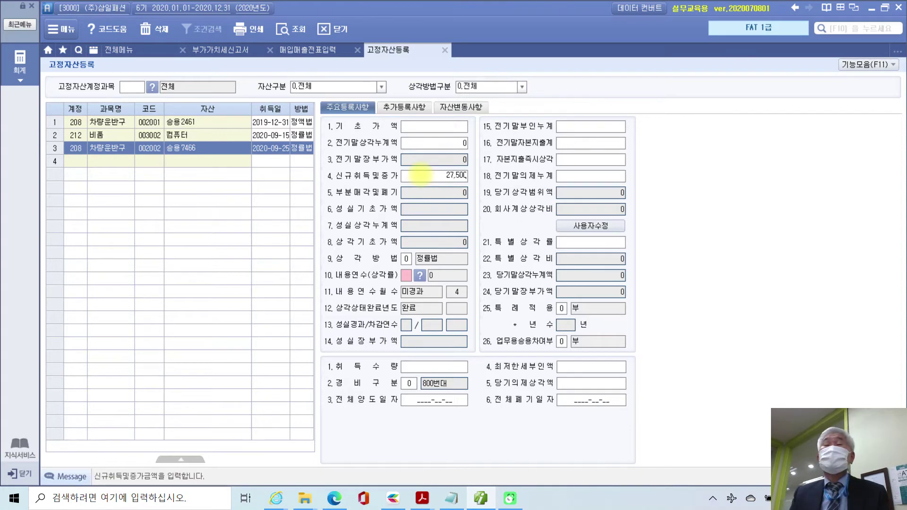
key(Return)
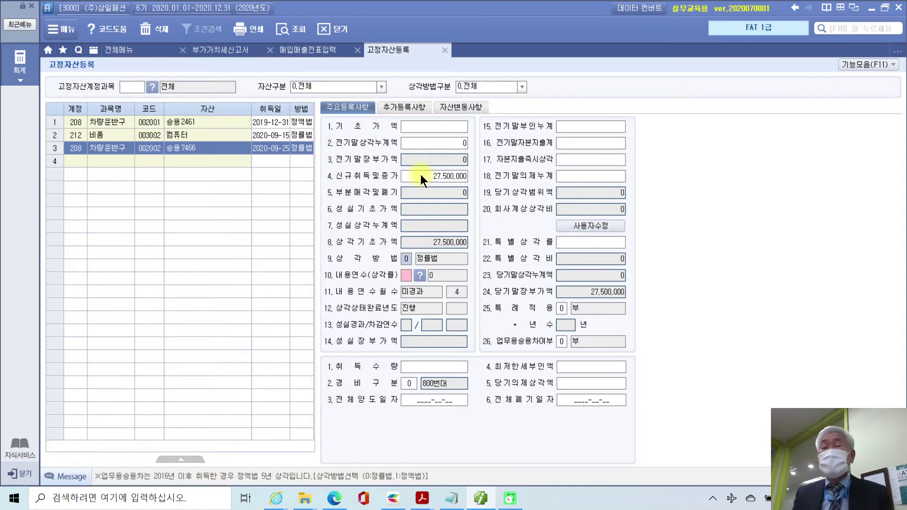
- Set the depreciation method of 승용7466 to 1 정액법 and its useful life (내용연수) to 5 years
text(1)
key(Return)
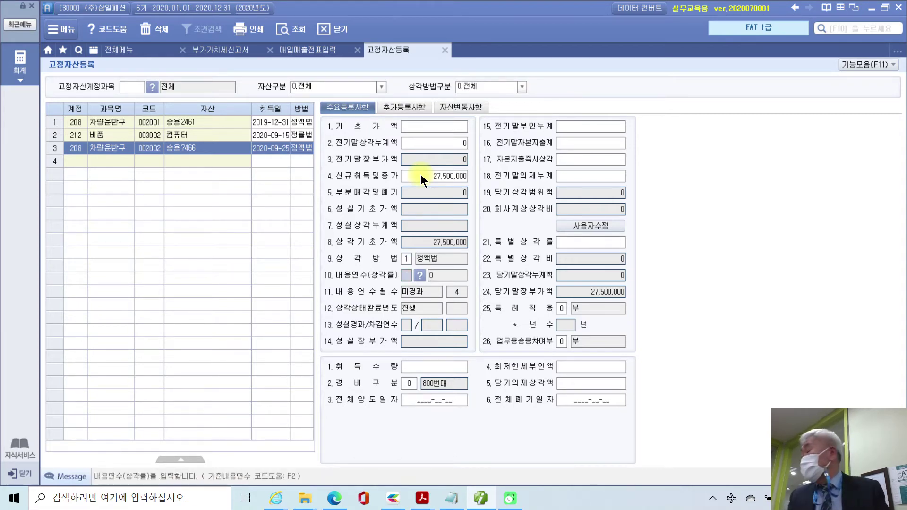
text(5)
key(Return)
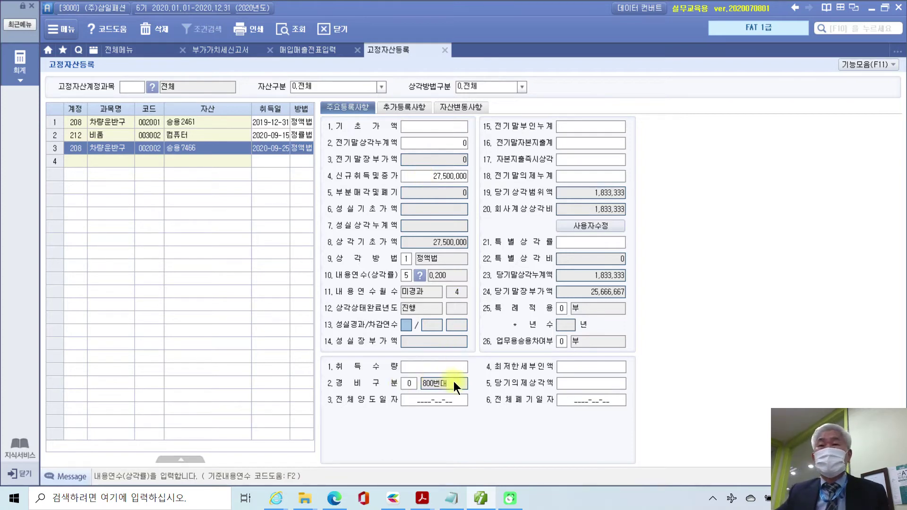
click(404, 108)
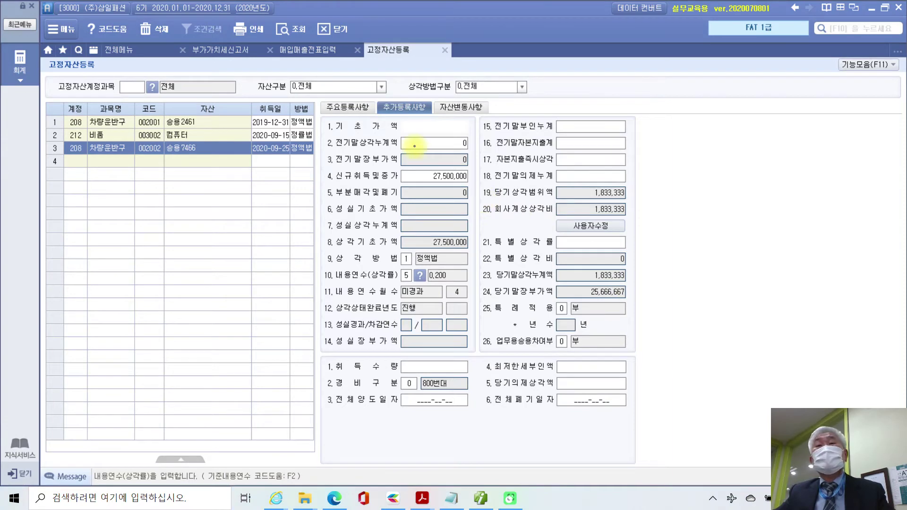
click(349, 107)
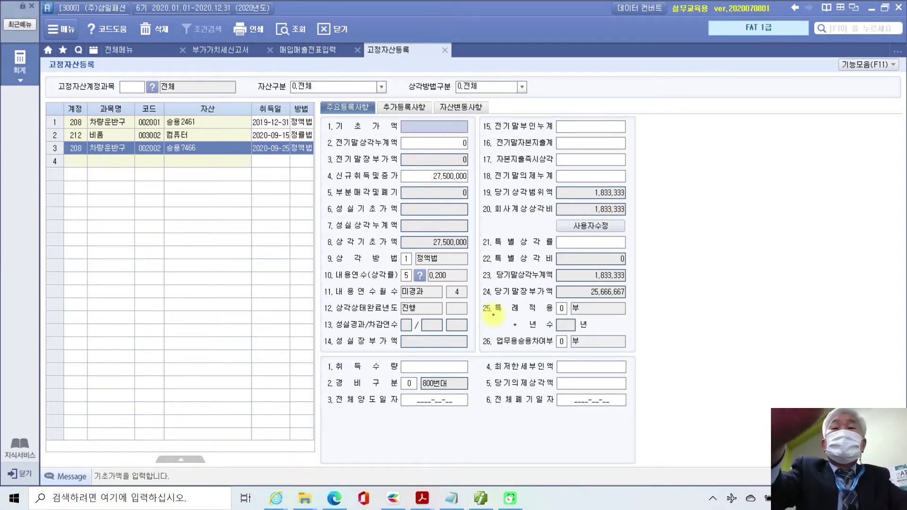
- Circle the figures used for 승용7466's depreciation and handwrite the calculation 27,500,000 / 5 × 4/12 over the asset form
mouse_move(426, 171)
mouse_down()
mouse_move(478, 175)
mouse_move(419, 168)
mouse_up()
mouse_move(585, 93)
mouse_down()
mouse_move(602, 112)
mouse_move(614, 95)
mouse_move(614, 124)
mouse_move(636, 128)
mouse_up()
mouse_move(658, 86)
mouse_down()
mouse_move(647, 112)
mouse_move(675, 97)
mouse_move(696, 120)
mouse_up()
mouse_move(719, 94)
mouse_down()
mouse_move(753, 110)
mouse_move(756, 100)
mouse_up()
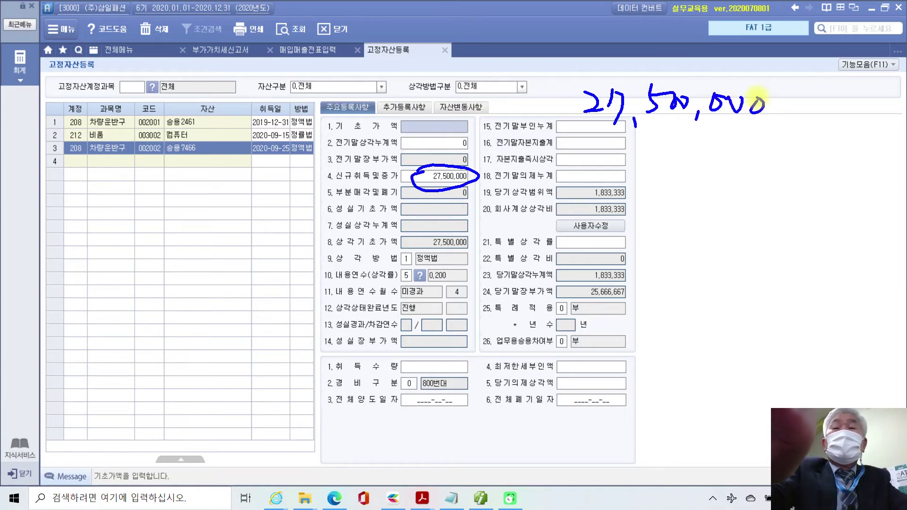
mouse_move(417, 269)
mouse_down()
mouse_move(405, 292)
mouse_move(428, 290)
mouse_up()
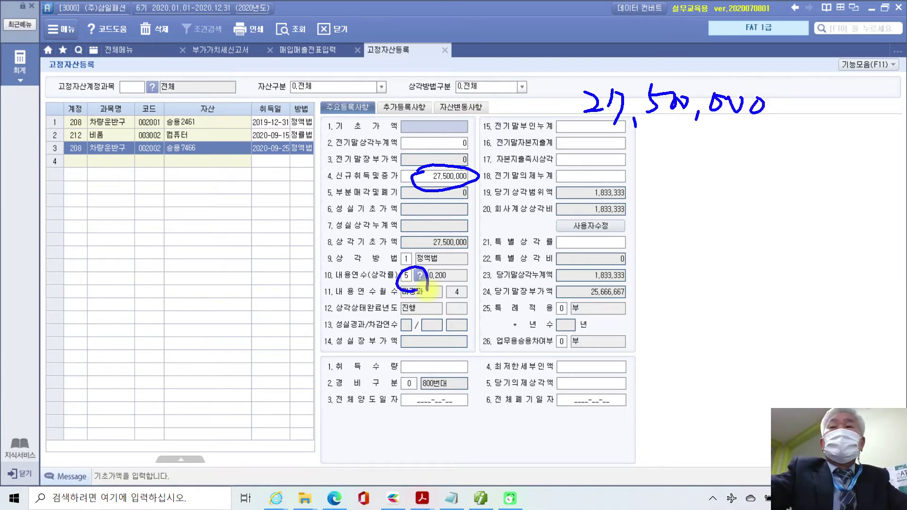
mouse_move(806, 84)
mouse_down()
mouse_move(781, 133)
mouse_move(811, 131)
mouse_move(837, 103)
mouse_up()
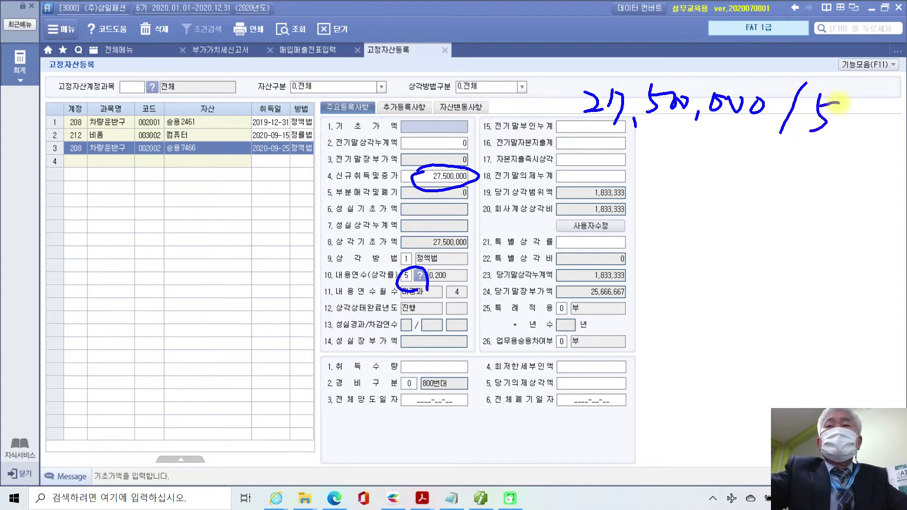
mouse_move(285, 174)
mouse_down()
mouse_move(295, 134)
mouse_move(308, 160)
mouse_up()
mouse_move(193, 259)
mouse_down()
mouse_move(203, 284)
mouse_move(193, 304)
mouse_up()
drag(217, 295, 226, 299)
drag(254, 255, 251, 271)
mouse_move(293, 243)
mouse_down()
mouse_move(278, 258)
mouse_move(288, 241)
mouse_up()
mouse_move(197, 334)
mouse_down()
mouse_move(194, 361)
mouse_move(208, 361)
mouse_up()
drag(250, 345, 257, 352)
mouse_move(284, 315)
mouse_down()
mouse_move(285, 333)
mouse_move(312, 326)
mouse_up()
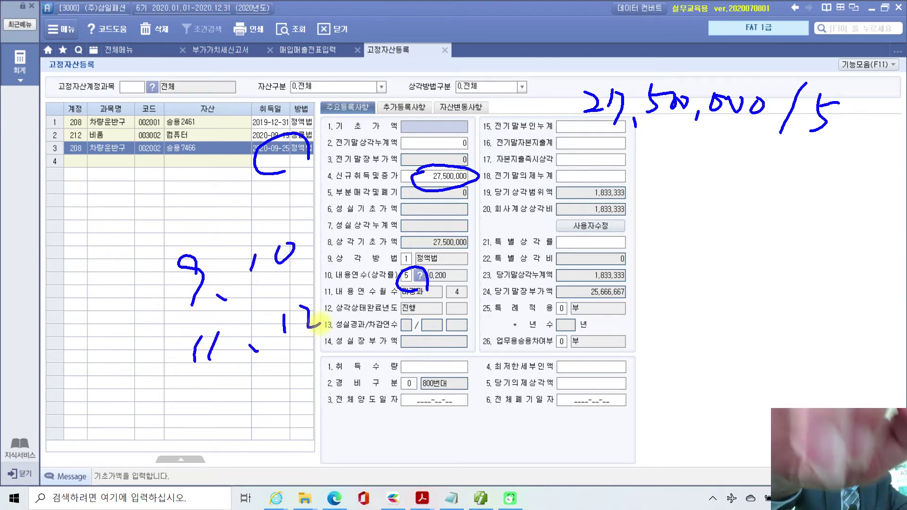
mouse_move(672, 163)
mouse_down()
mouse_move(702, 185)
mouse_move(675, 186)
mouse_up()
drag(725, 161, 713, 182)
mouse_move(712, 182)
mouse_down()
mouse_move(739, 180)
mouse_move(728, 189)
mouse_up()
drag(762, 162, 742, 203)
mouse_move(767, 203)
mouse_down()
mouse_move(775, 185)
mouse_move(797, 201)
mouse_up()
mouse_move(690, 236)
mouse_down()
mouse_move(715, 234)
mouse_move(720, 254)
mouse_up()
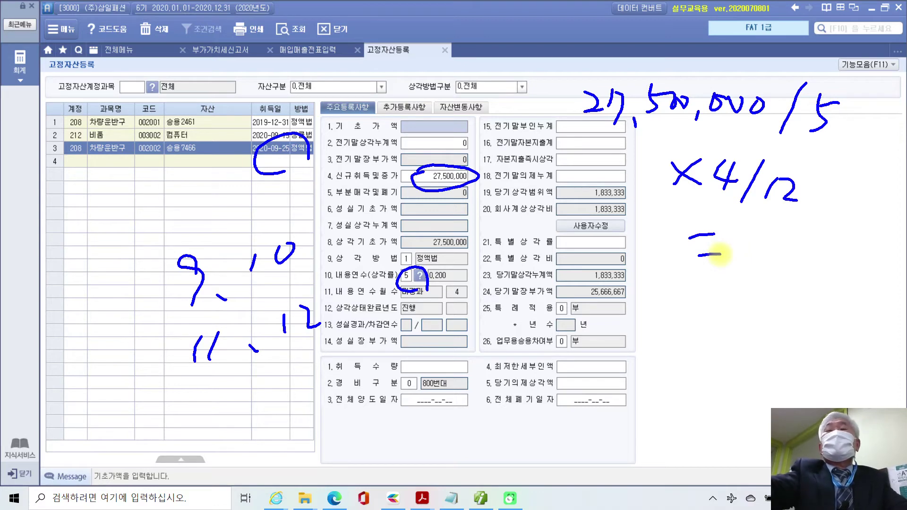
drag(631, 208, 637, 223)
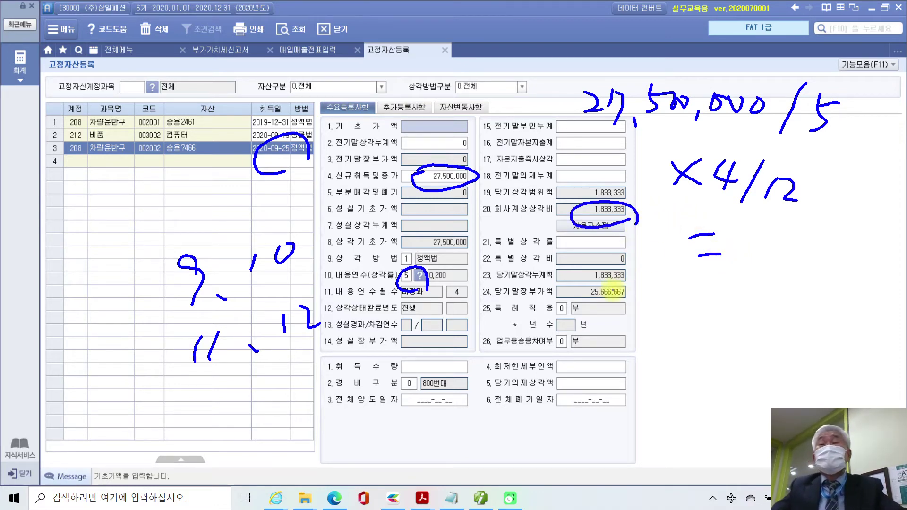
- Check the additional registration details (추가등록사항) of 승용7466 and close 고정자산등록
click(405, 108)
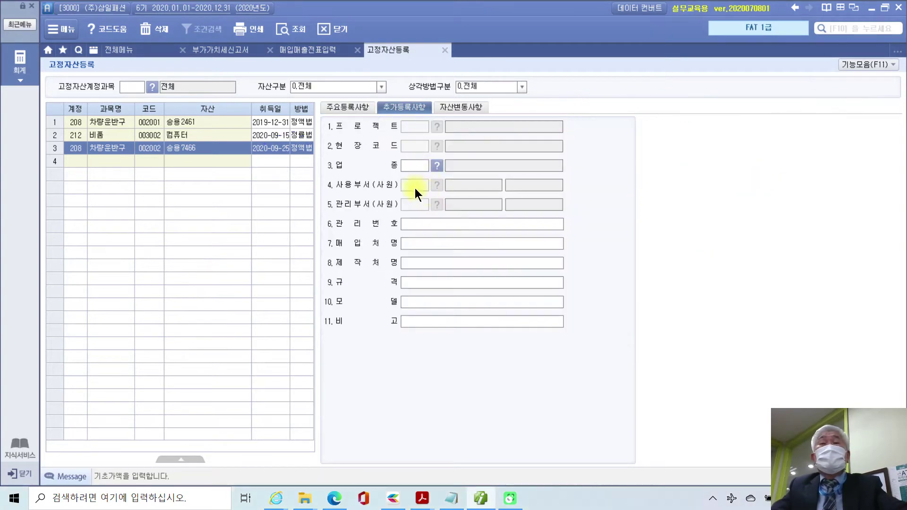
click(347, 107)
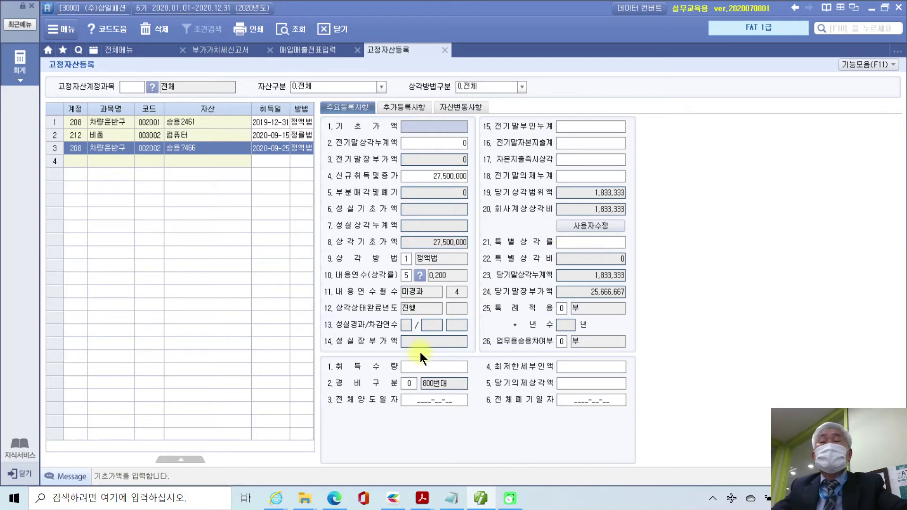
click(445, 50)
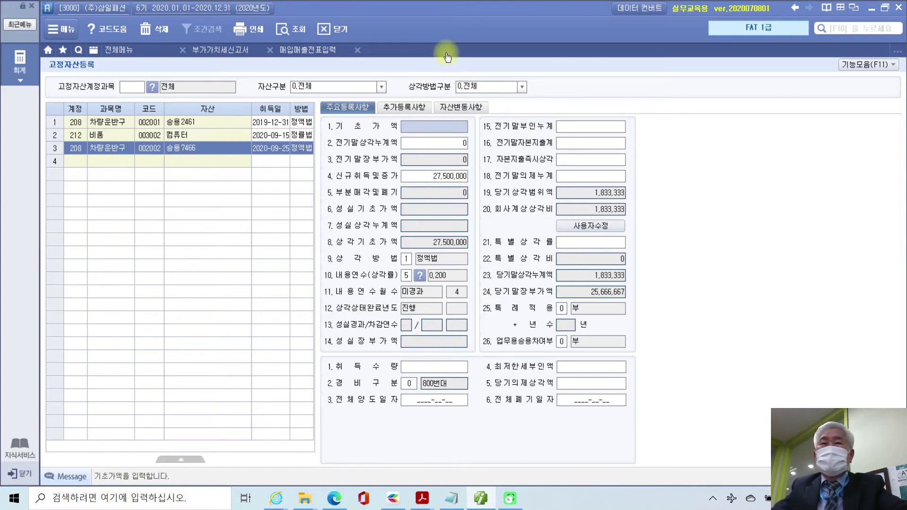
- Switch to the textbook PDF in Adobe Acrobat Reader and read the 수행 9 company car registration table
click(481, 499)
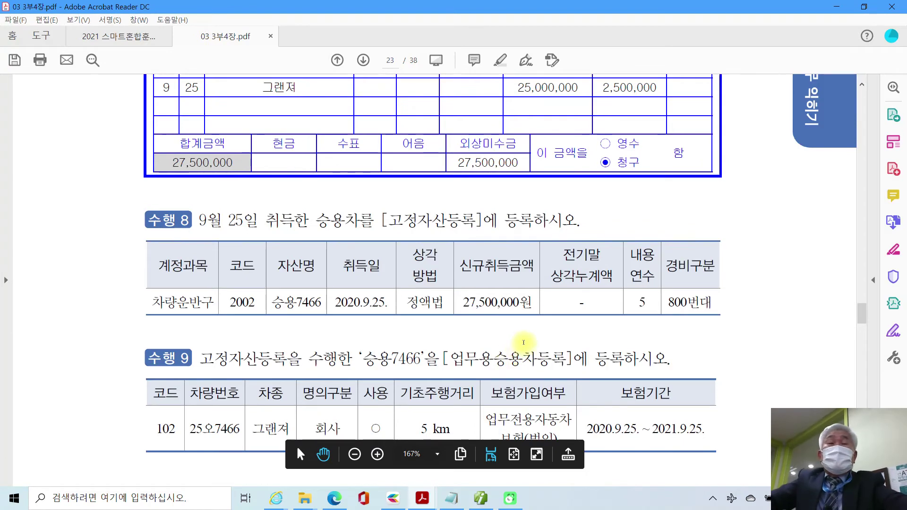
scroll(524, 343, down, 3)
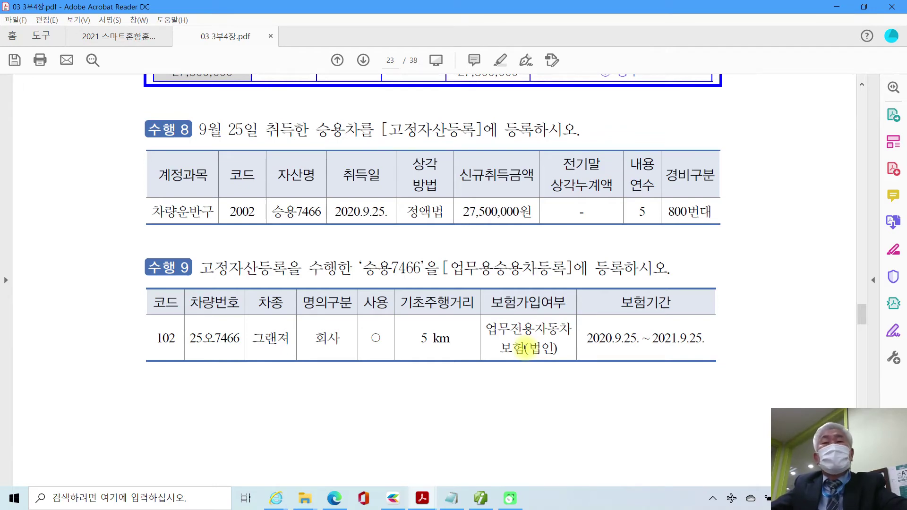
scroll(525, 348, down, 1)
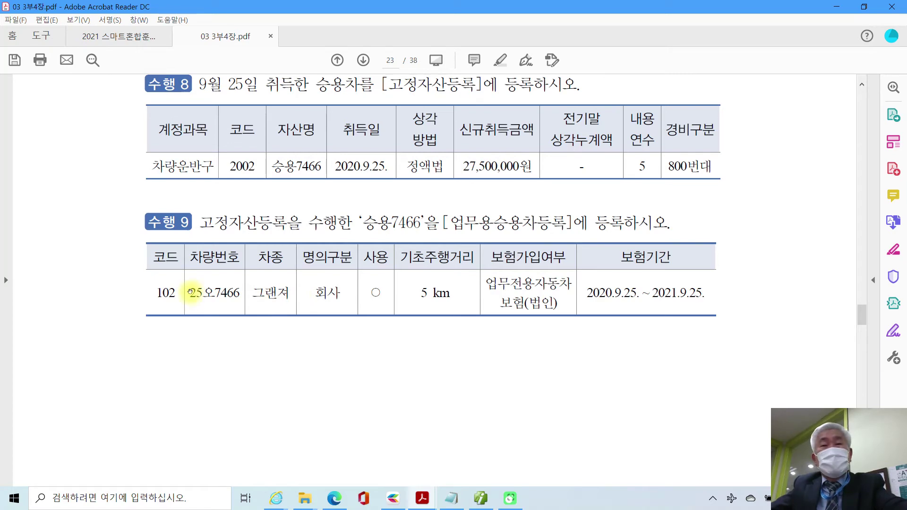
scroll(184, 315, down, 1)
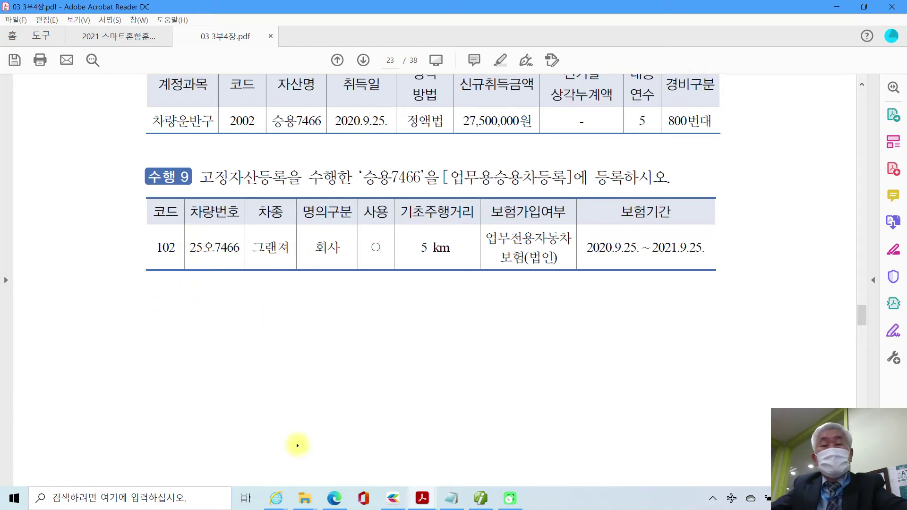
- Return to the accounting program, open 업무용승용차등록 and start a new vehicle row with code 102
click(477, 502)
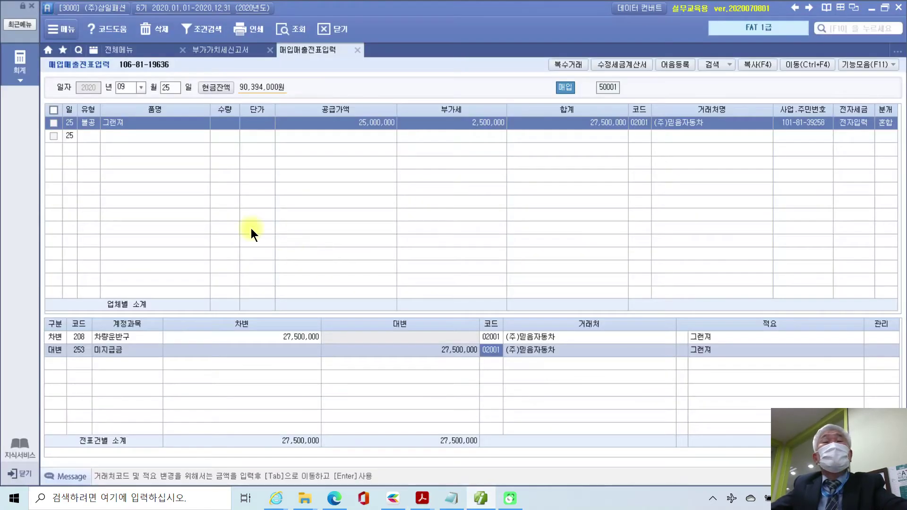
click(123, 49)
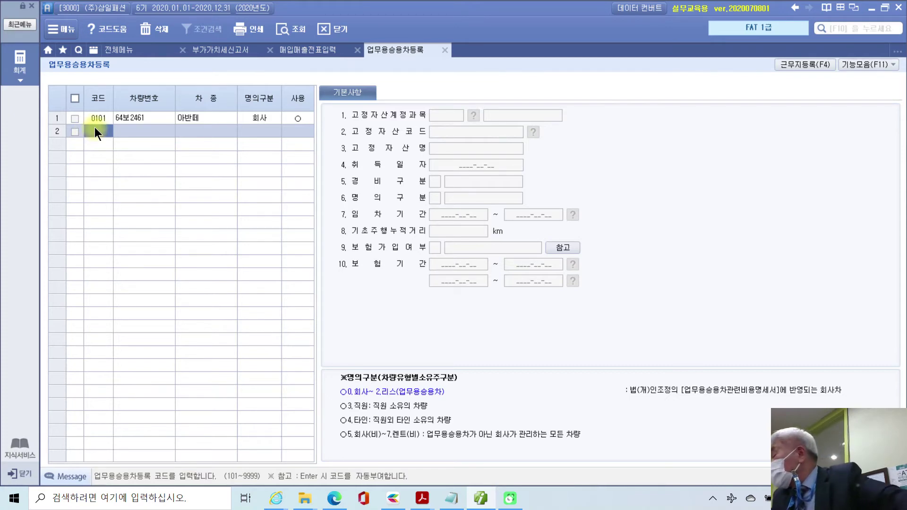
text(102)
key(Return)
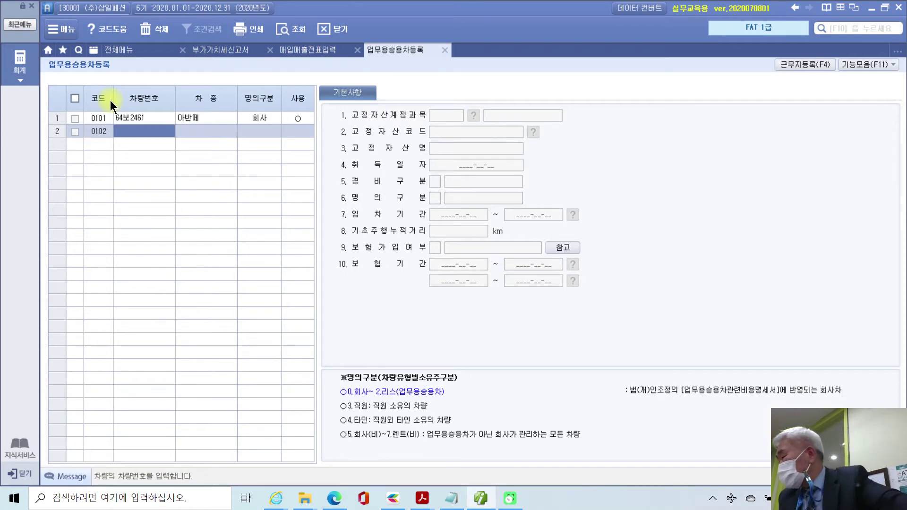
- Enter vehicle number 25오7466 and model 그랜져 for vehicle 102, accepting ownership 회사 and use status ○
text(25)
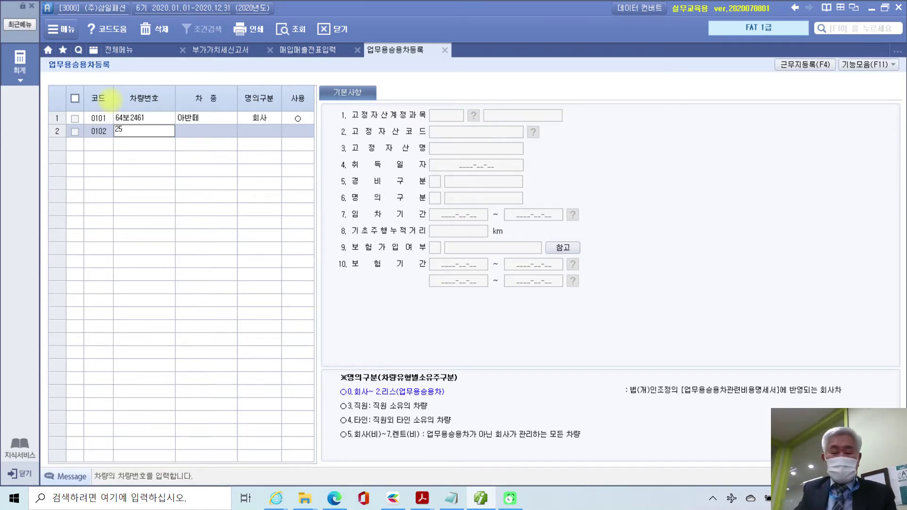
text(오)
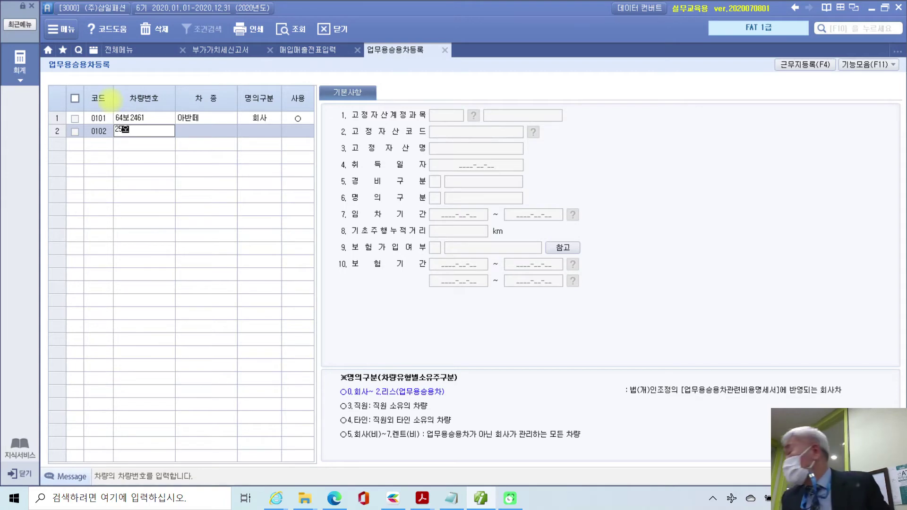
text(7466)
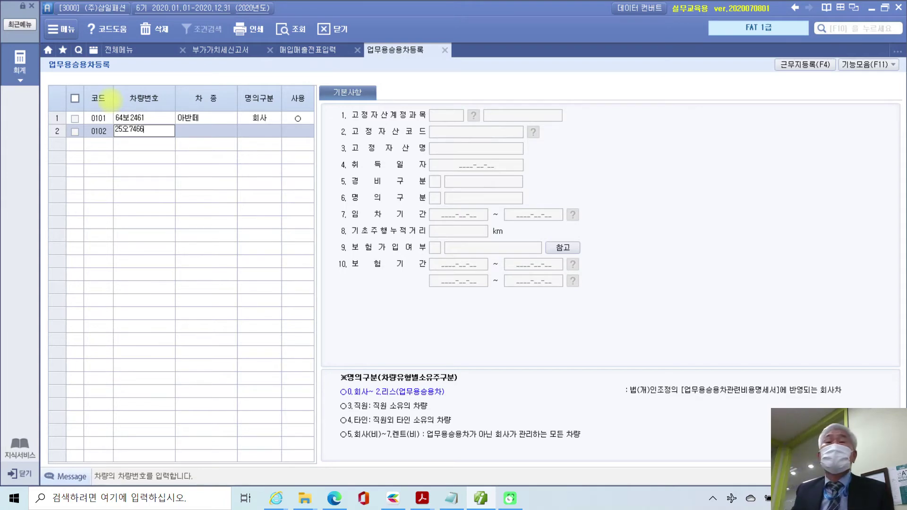
key(Return)
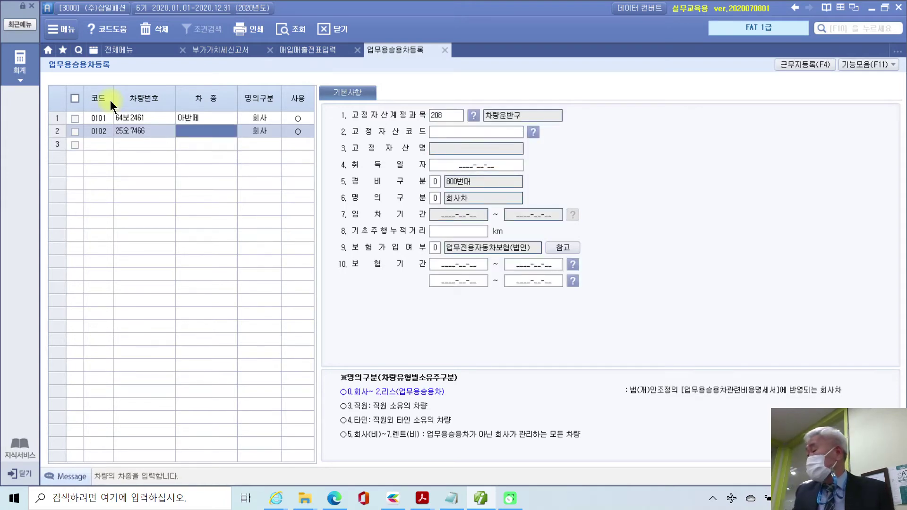
text(그랜저)
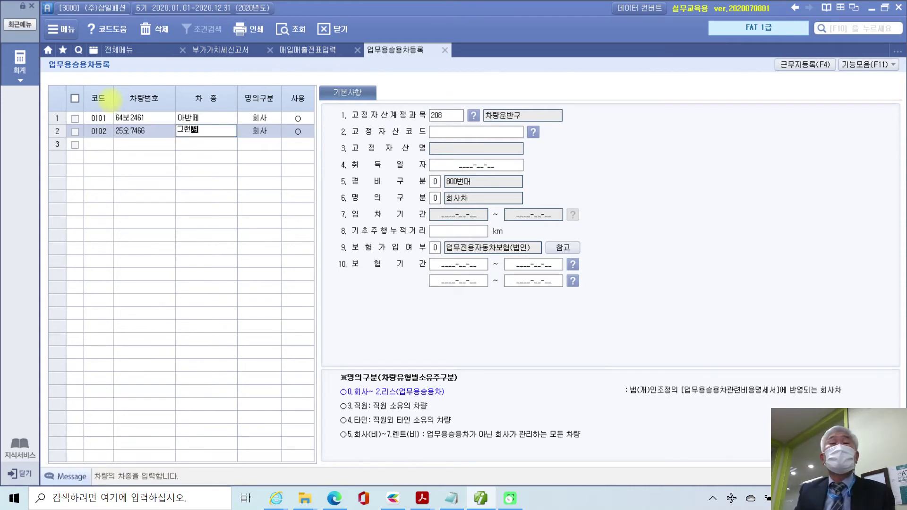
key(Return)
key(Return)
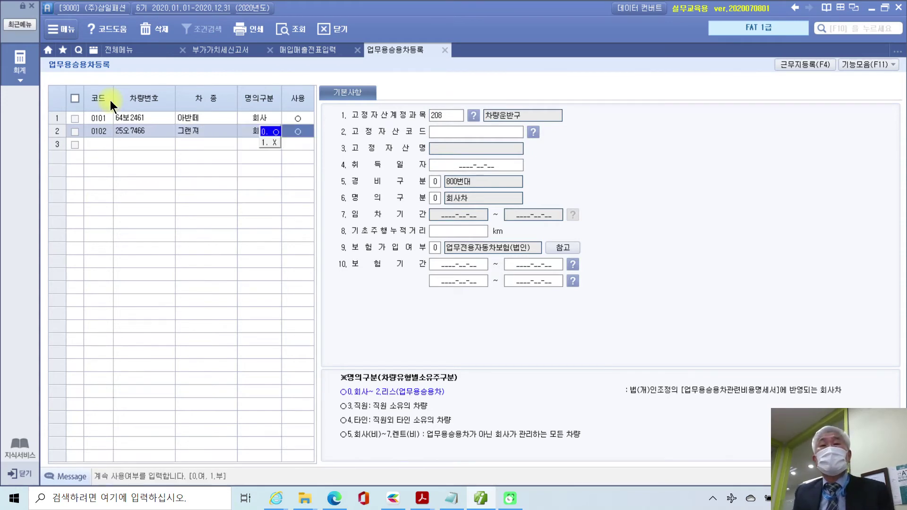
key(Return)
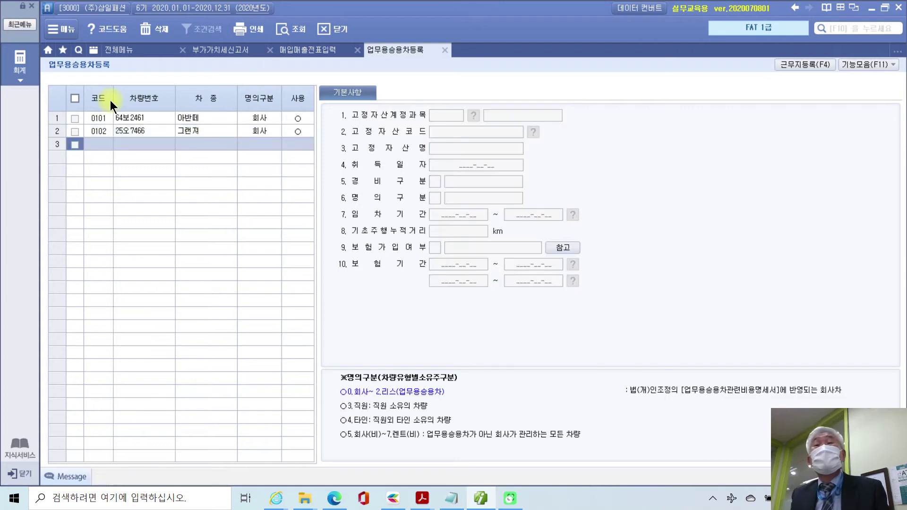
- Link vehicle 102 to the fixed asset 002002 승용7466
click(202, 132)
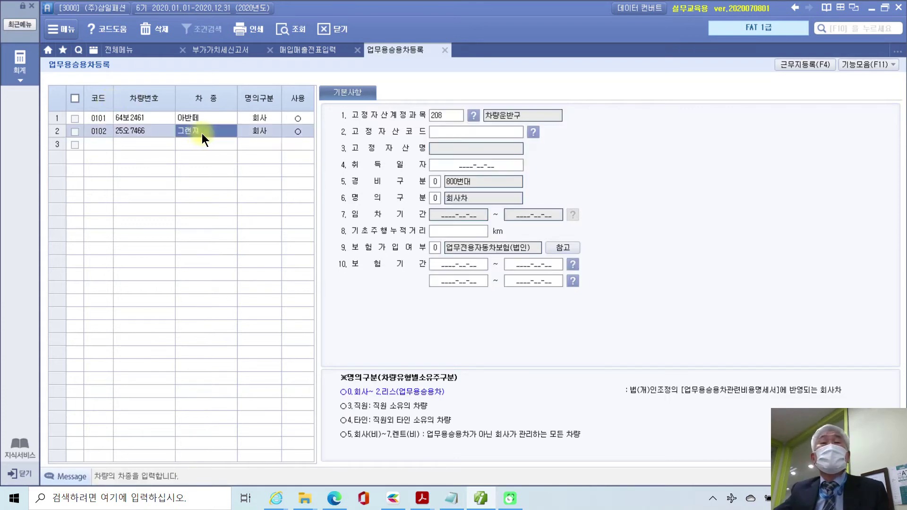
click(533, 131)
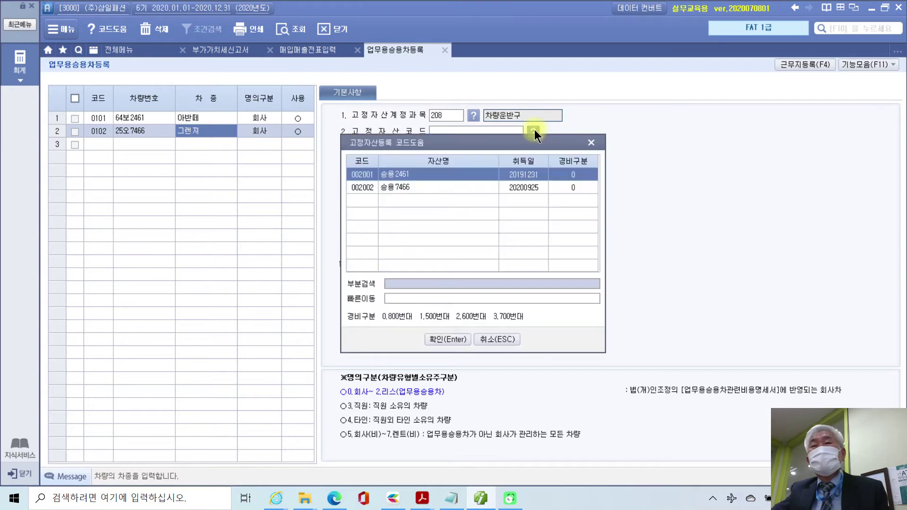
click(381, 186)
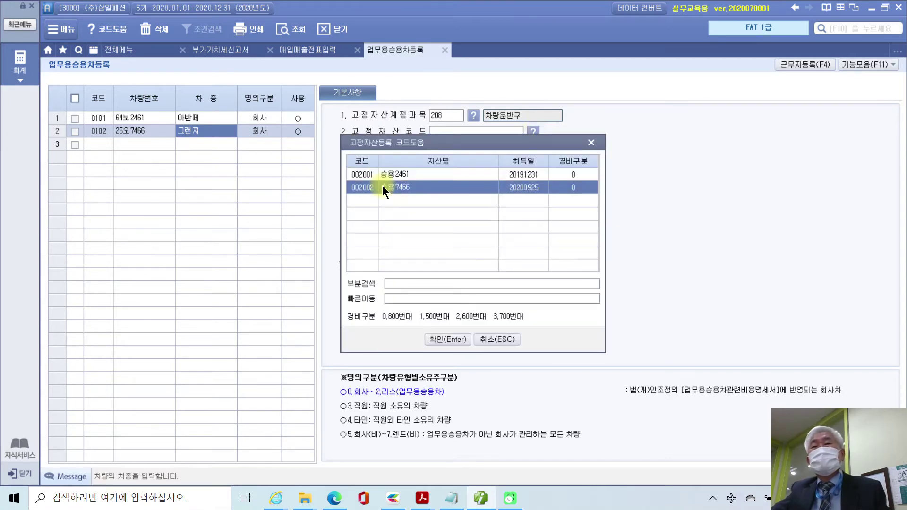
click(448, 340)
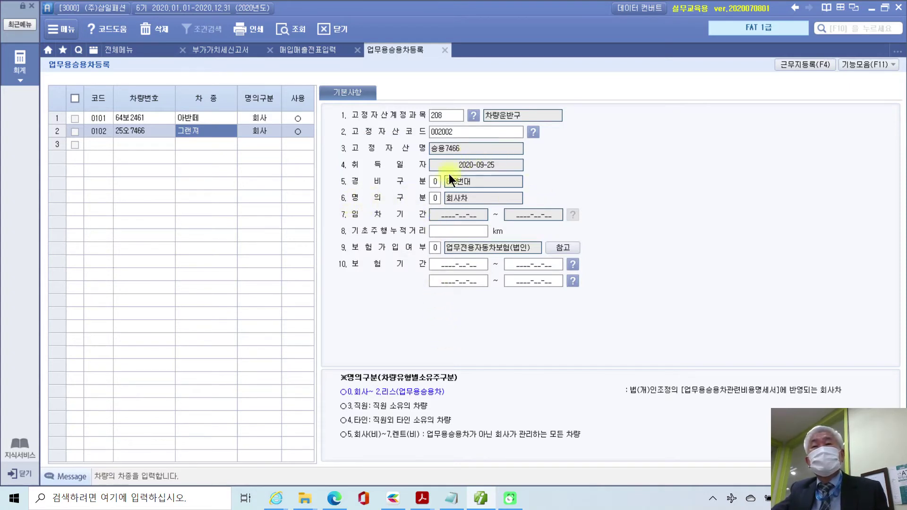
- Set the base mileage (기초주행누적거리) to 5 km and accept 업무전용자동차보험(법인) as the insurance type
click(452, 232)
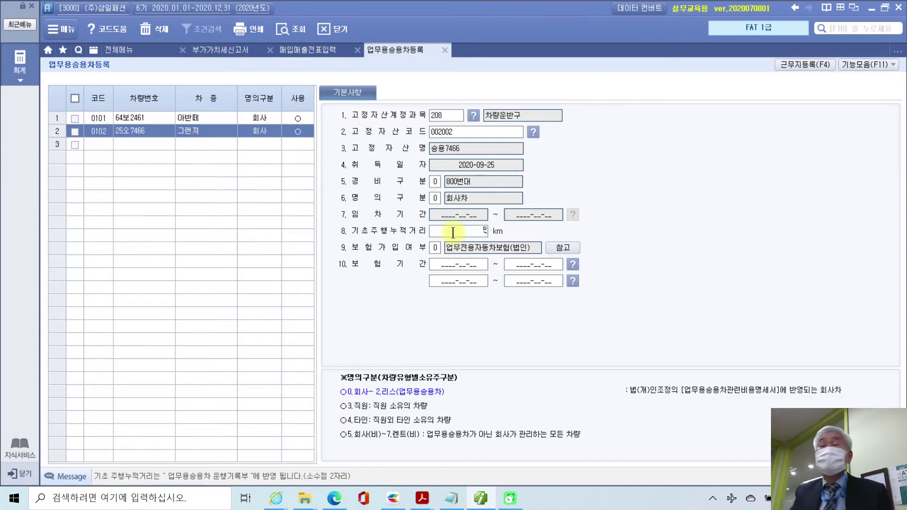
text(5)
key(Return)
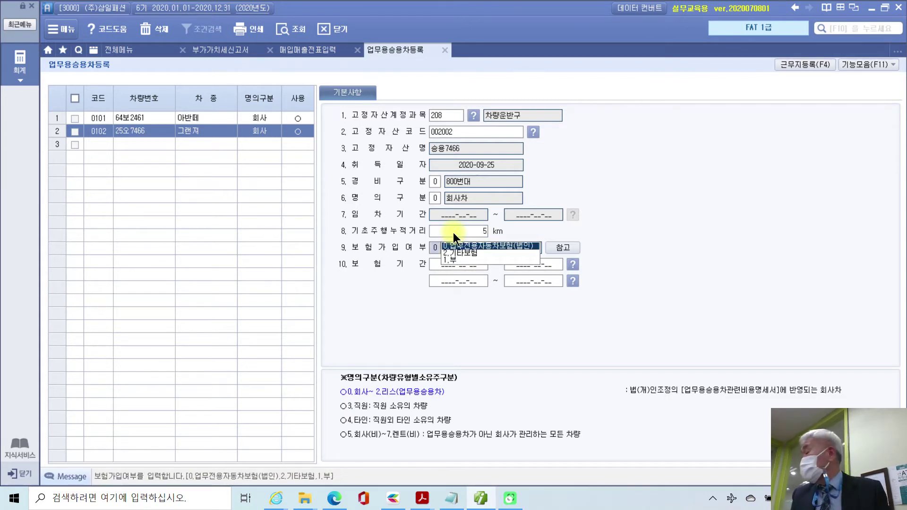
key(Return)
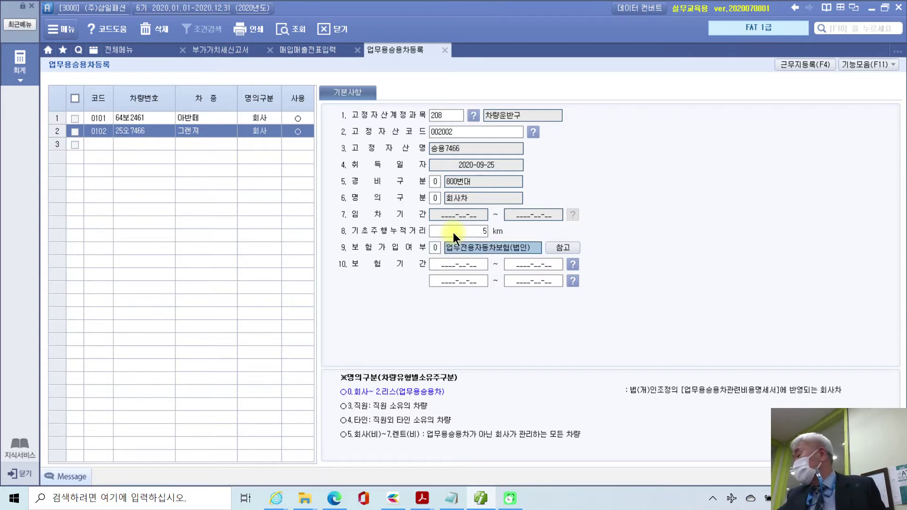
- Set vehicle 102's insurance period (보험기간) to 2020-09-25 ~ 2021-09-25
click(461, 265)
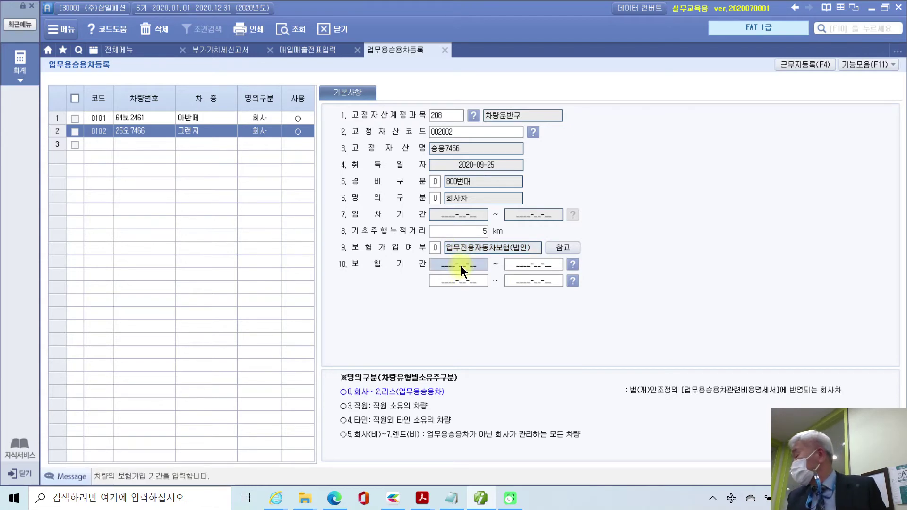
text(2020)
text(1)
text(925)
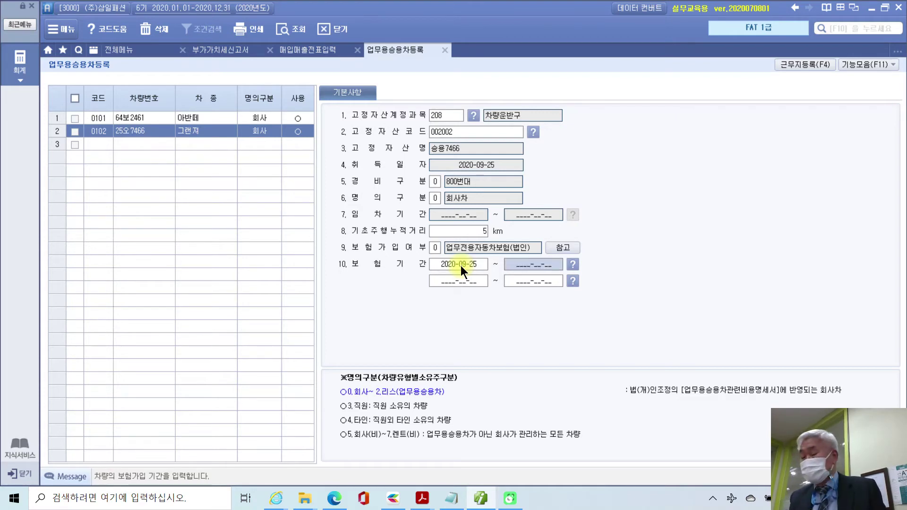
text(202109)
text(25)
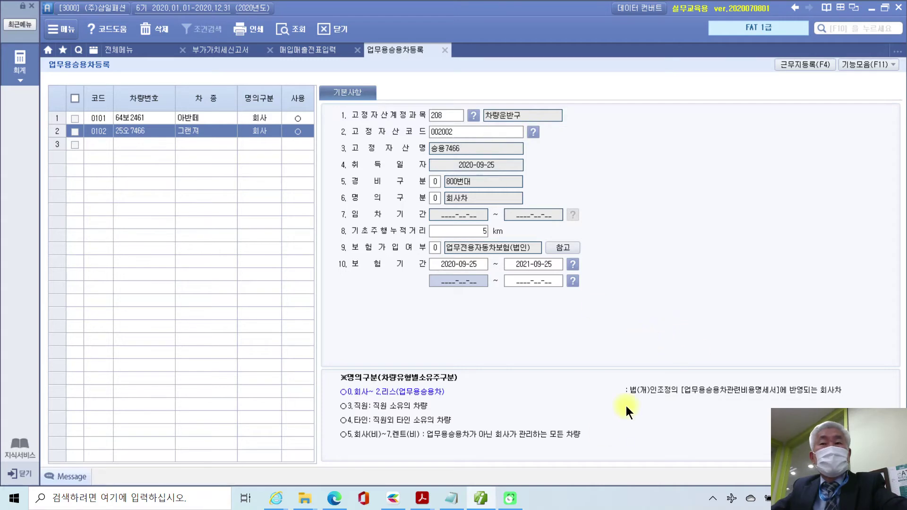
- Switch to the textbook PDF in Acrobat Reader and read the card sales slip for 수행 10
click(422, 498)
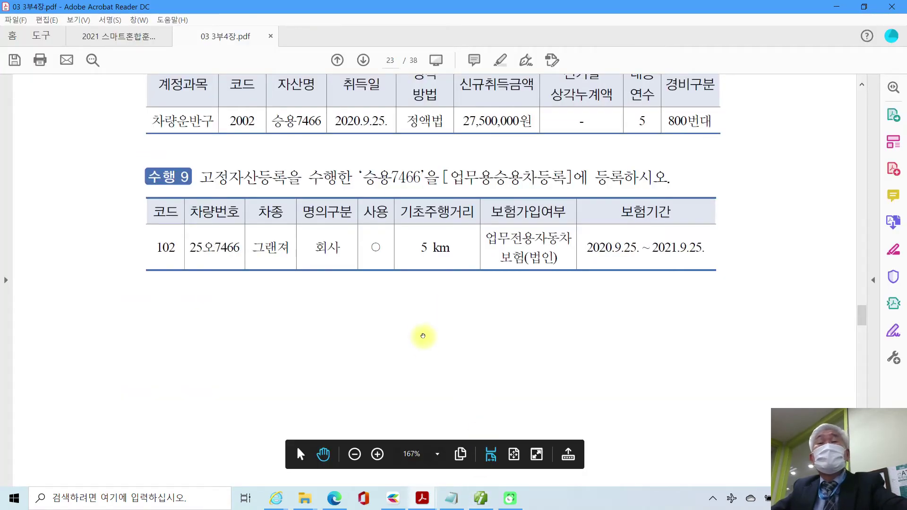
scroll(422, 336, down, 12)
scroll(425, 339, down, 12)
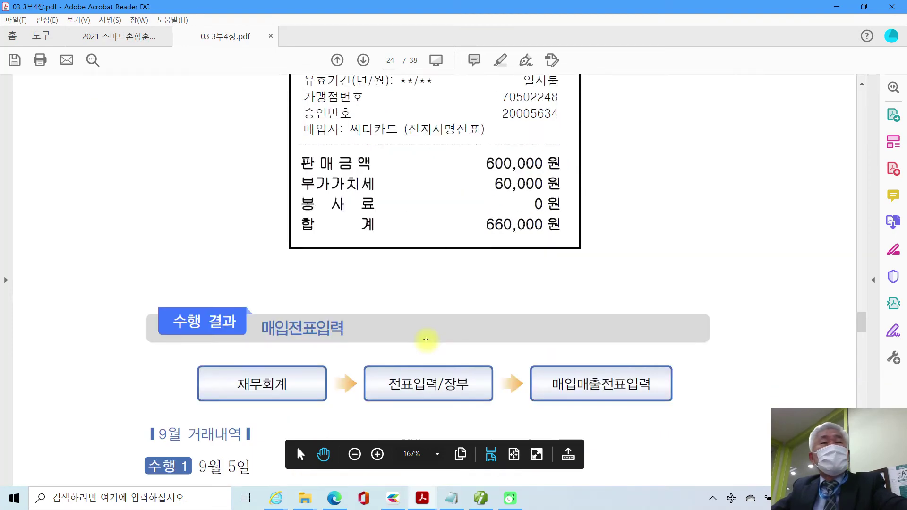
scroll(426, 339, up, 10)
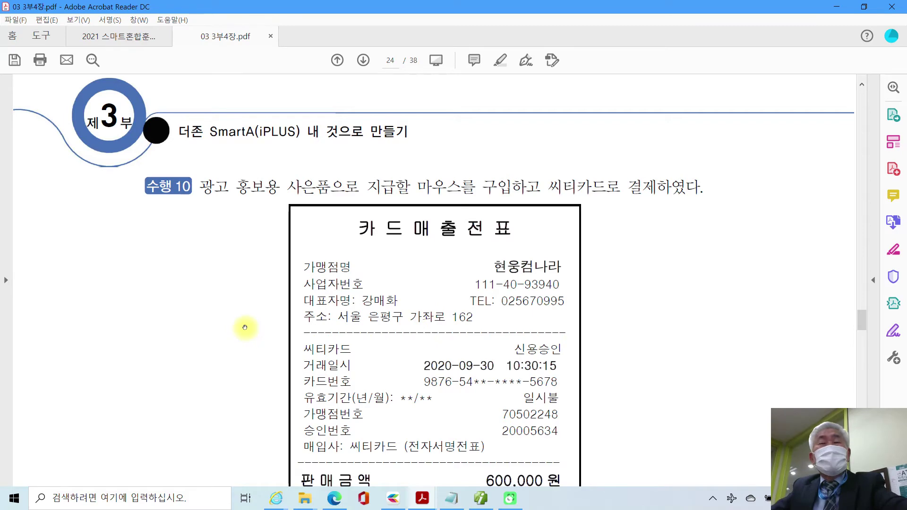
scroll(245, 328, down, 1)
scroll(245, 328, down, 1)
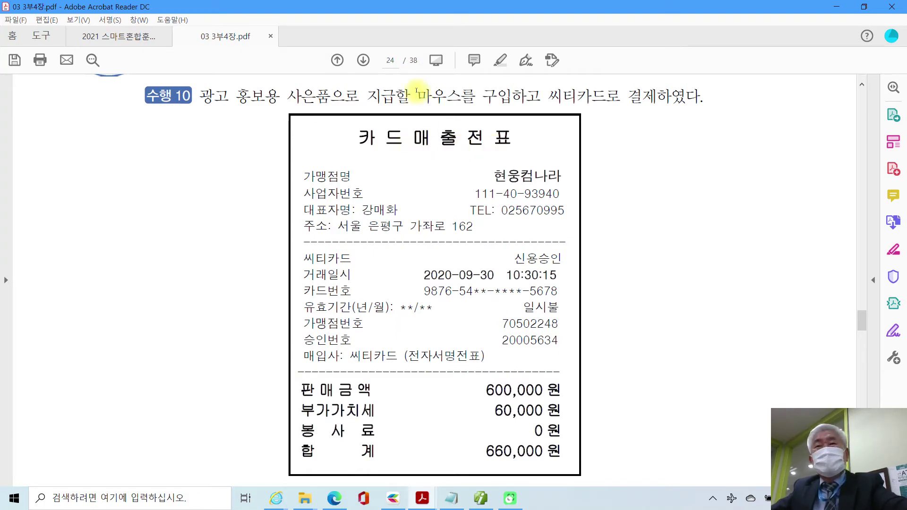
- Highlight the phrase 마우스를 구입하고 in the 수행 10 task sentence
drag(416, 90, 542, 97)
right_click(500, 98)
click(539, 134)
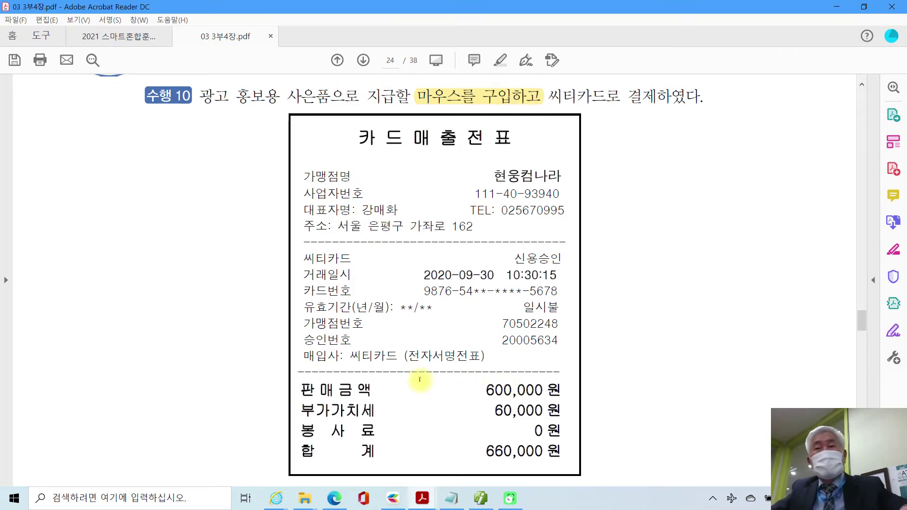
- Underline 카드매출 and the 부가가치세 60,000원 line on the slip, and handwrite a double-underlined 57 beside it
drag(358, 153, 461, 152)
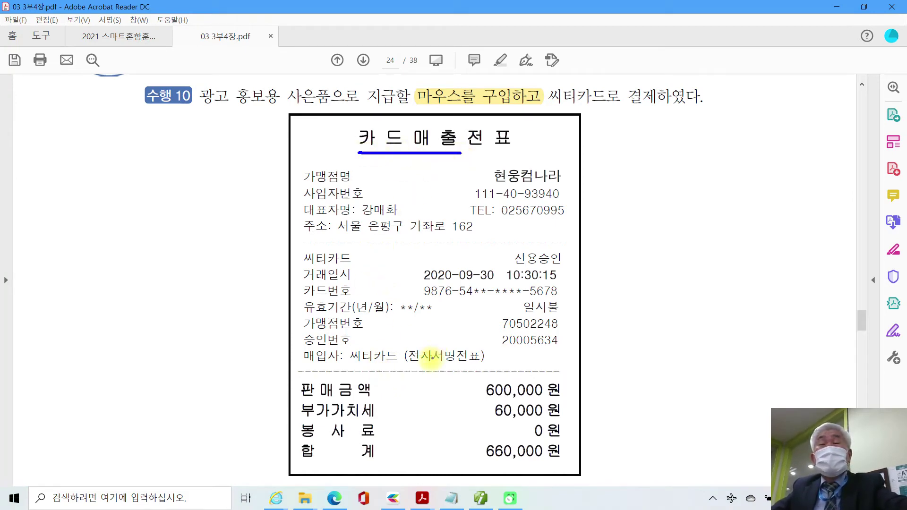
mouse_move(186, 213)
mouse_down()
mouse_move(172, 243)
mouse_move(184, 271)
mouse_move(162, 262)
mouse_move(198, 225)
mouse_move(238, 228)
mouse_move(208, 277)
mouse_up()
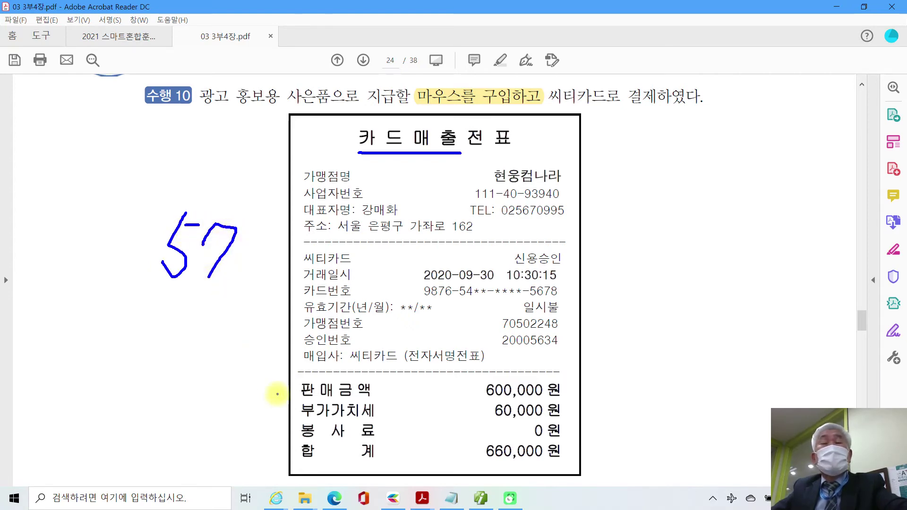
drag(479, 420, 585, 426)
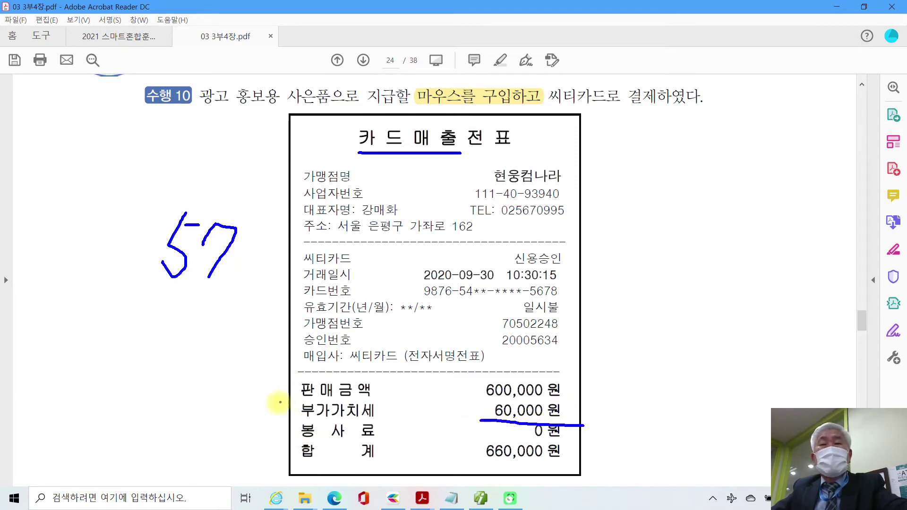
drag(289, 414, 381, 420)
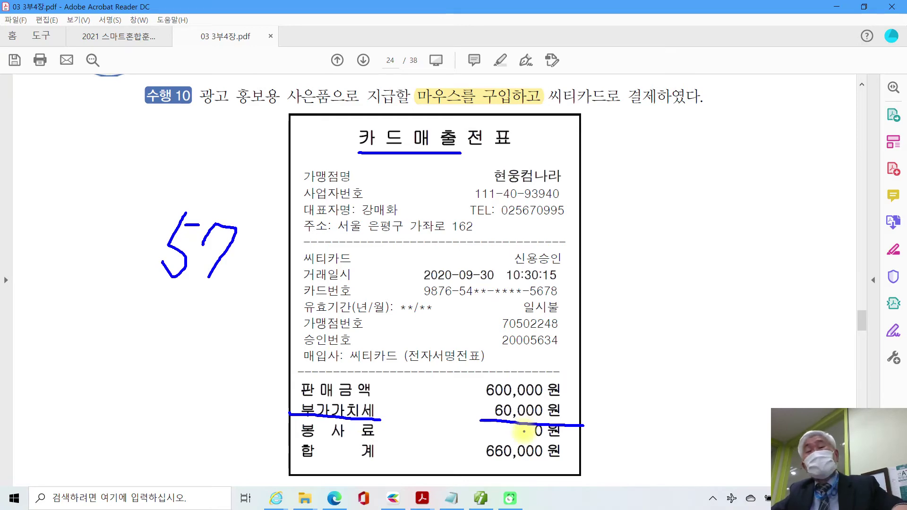
drag(144, 292, 218, 291)
drag(143, 298, 224, 303)
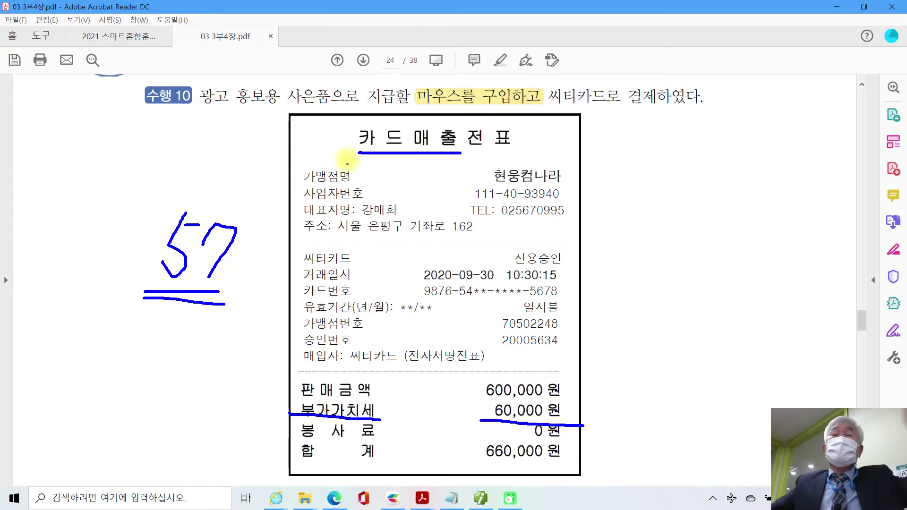
- Circle 마우스를 구입하고, underline 광고 홍보용, and box the slip's total, transaction date and 씨티카드
mouse_move(418, 74)
mouse_down()
mouse_move(475, 114)
mouse_move(523, 65)
mouse_move(436, 77)
mouse_up()
drag(215, 111, 273, 112)
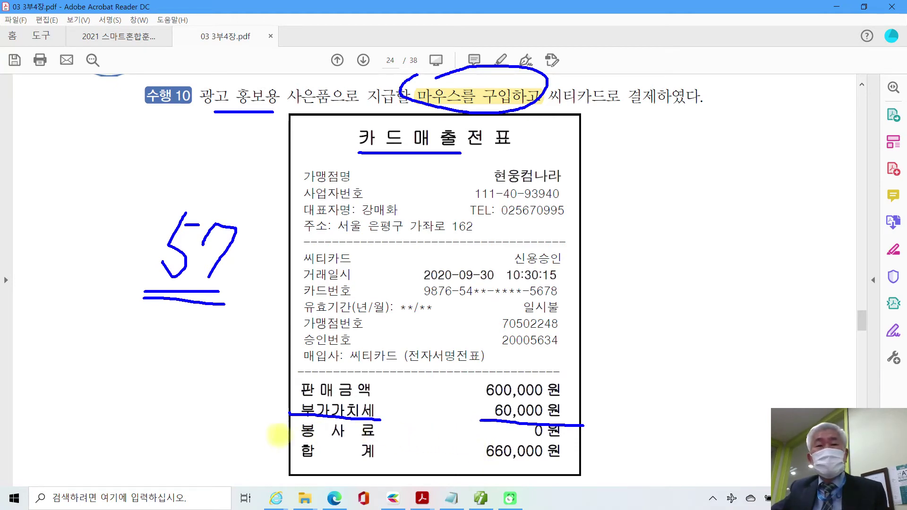
drag(268, 437, 591, 470)
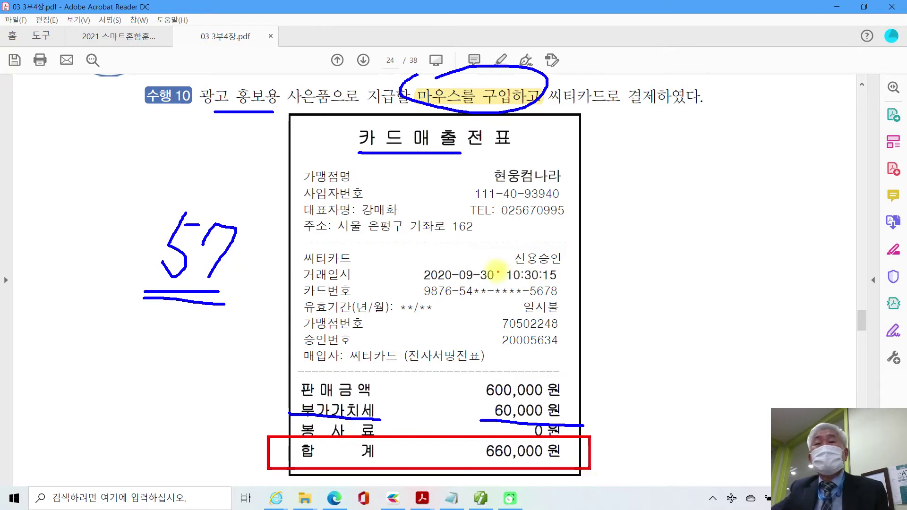
drag(417, 264, 505, 284)
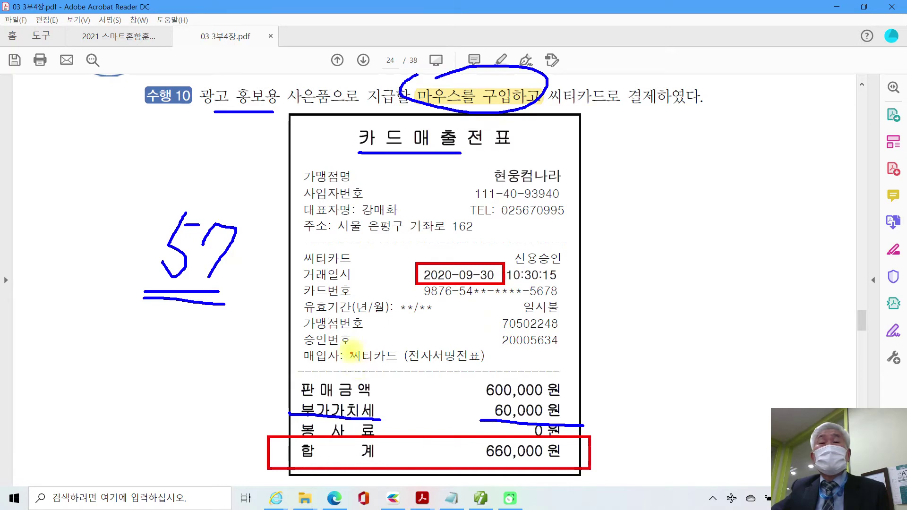
mouse_move(349, 343)
mouse_down()
mouse_move(364, 368)
mouse_move(405, 369)
mouse_up()
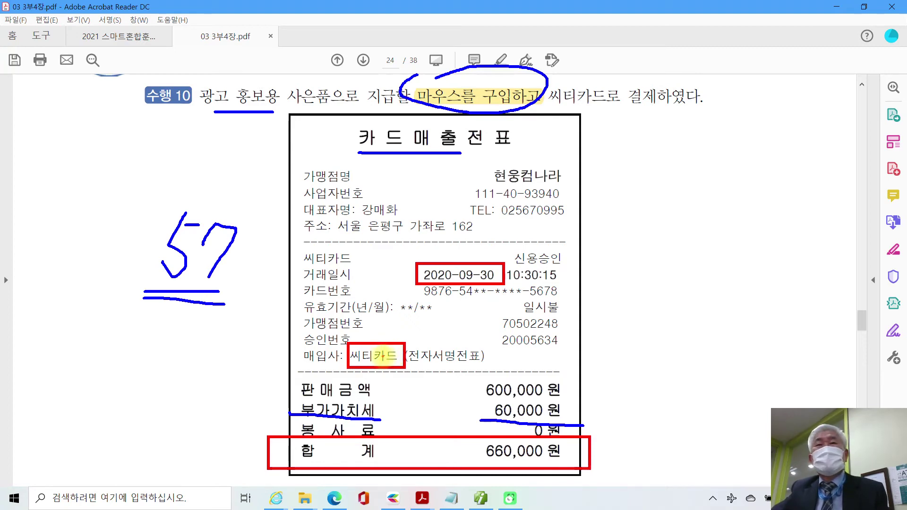
- Return to 매입매출전표입력 in the accounting program and start a new voucher row dated September 30
click(487, 501)
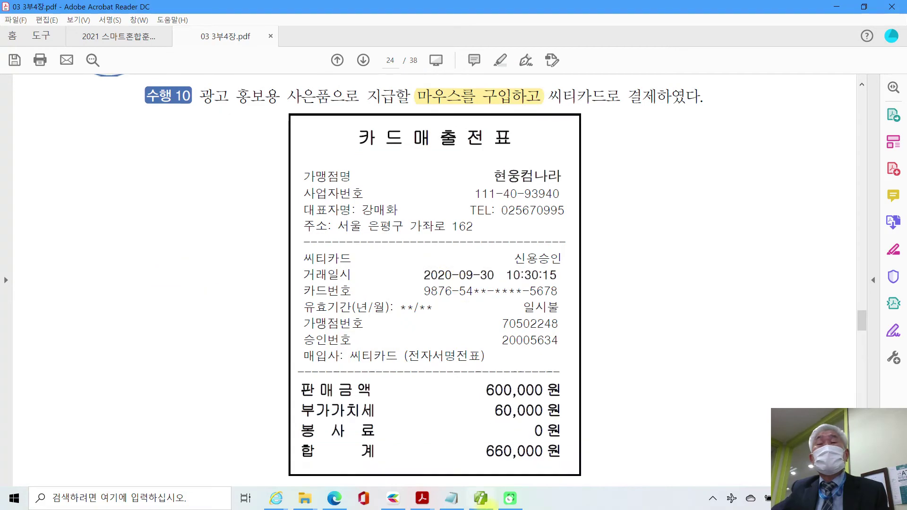
key(alt+Tab)
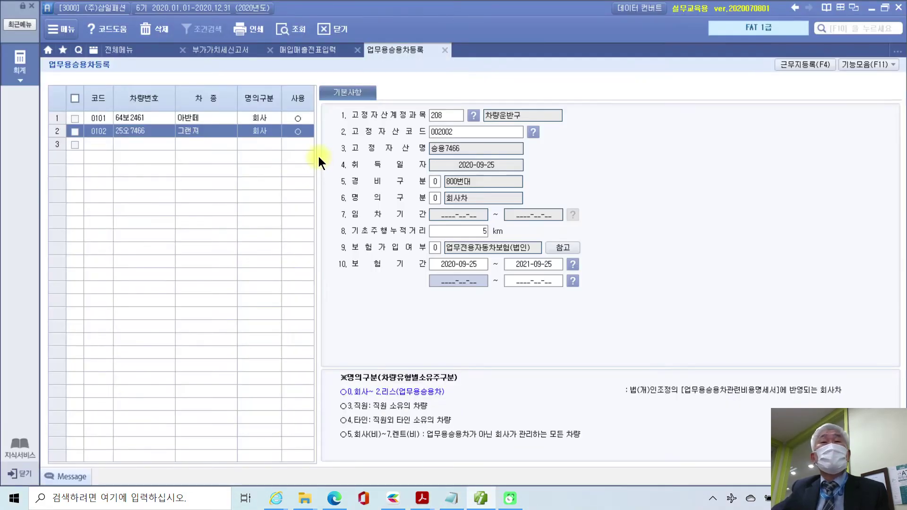
click(295, 50)
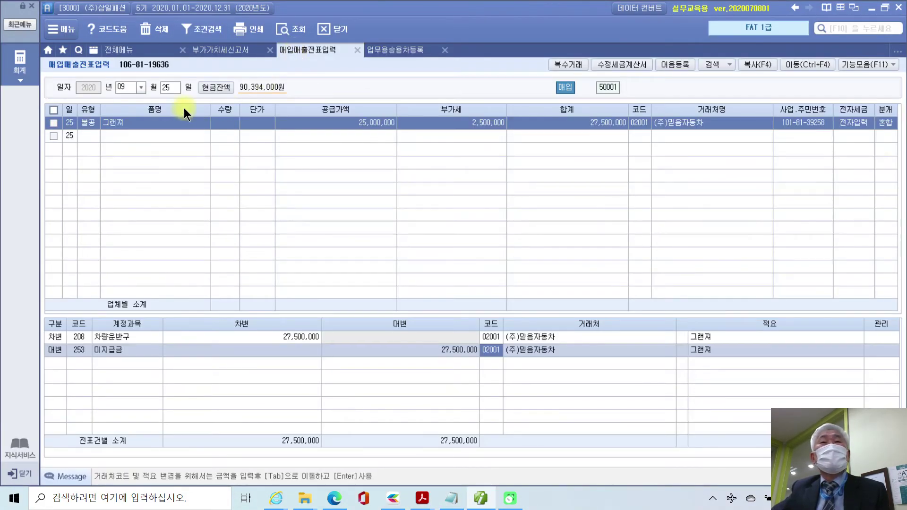
click(170, 86)
text(30)
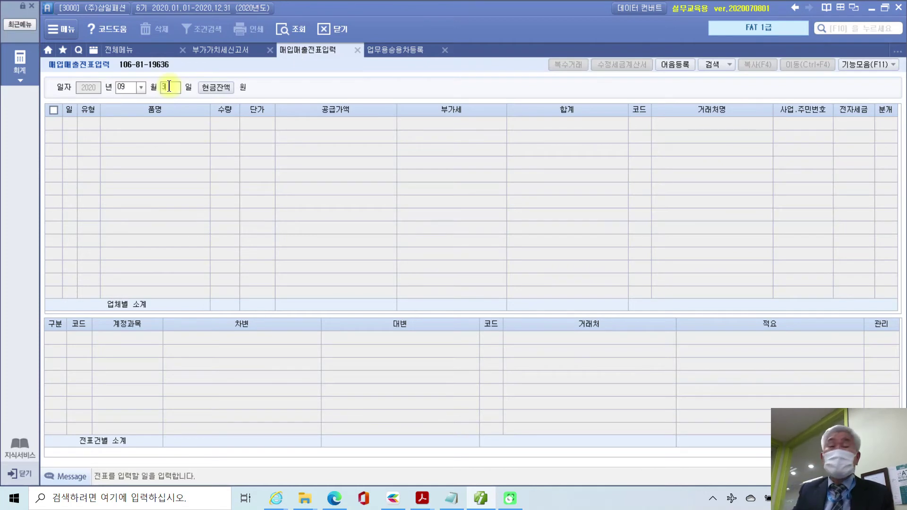
key(Return)
key(Return)
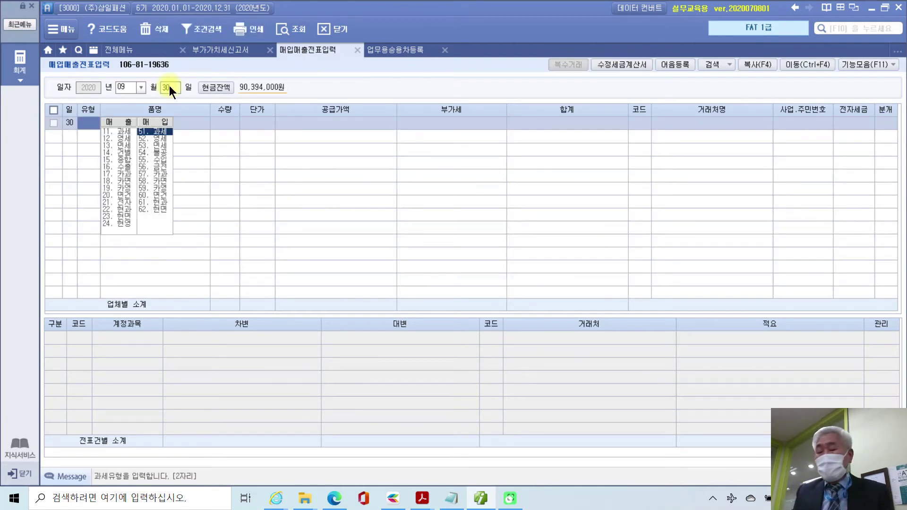
- Set the voucher type to 57 카과 and assign 씨티카드 as its credit card company
text(57)
key(Return)
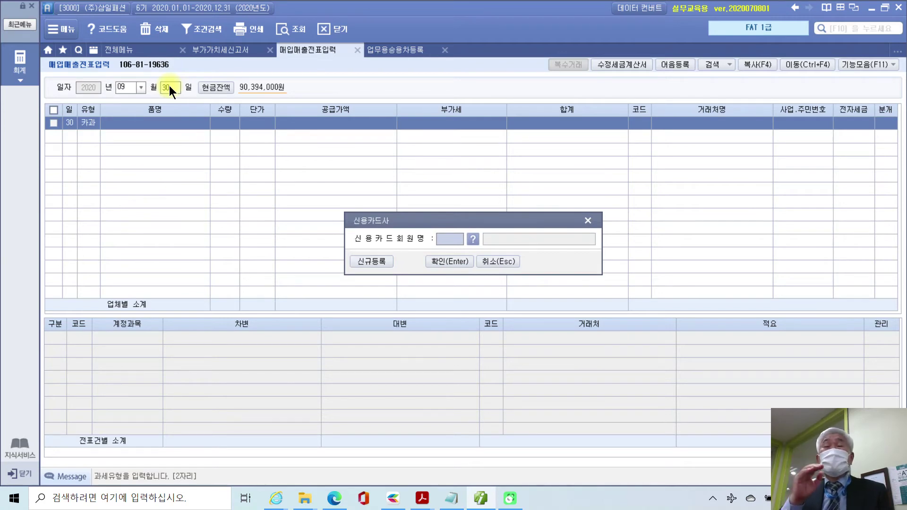
click(480, 238)
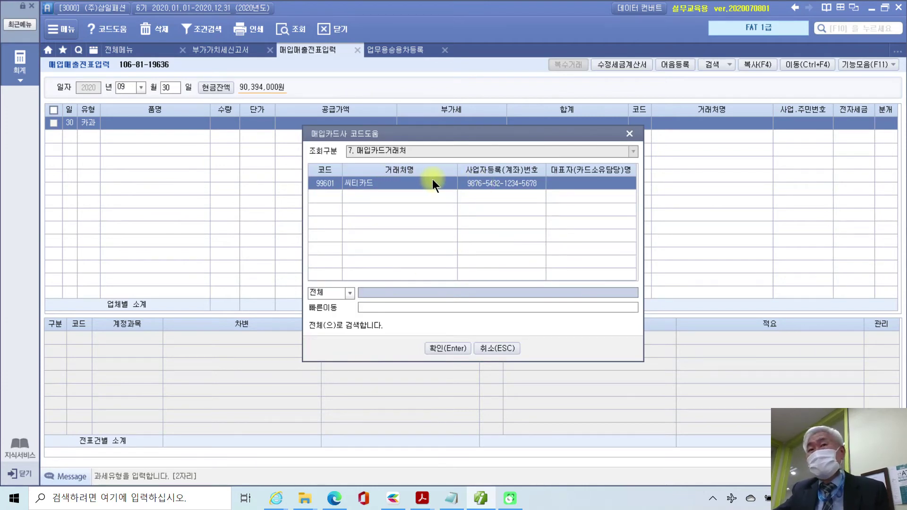
click(451, 349)
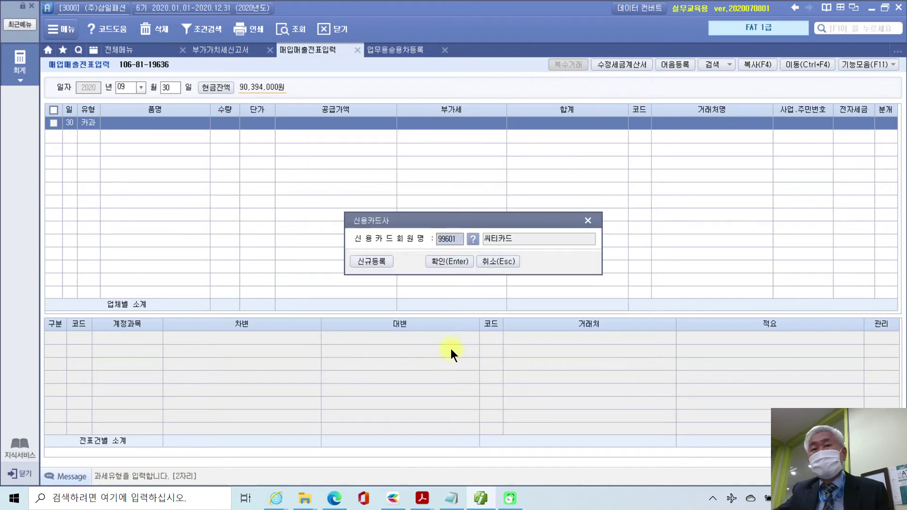
click(449, 262)
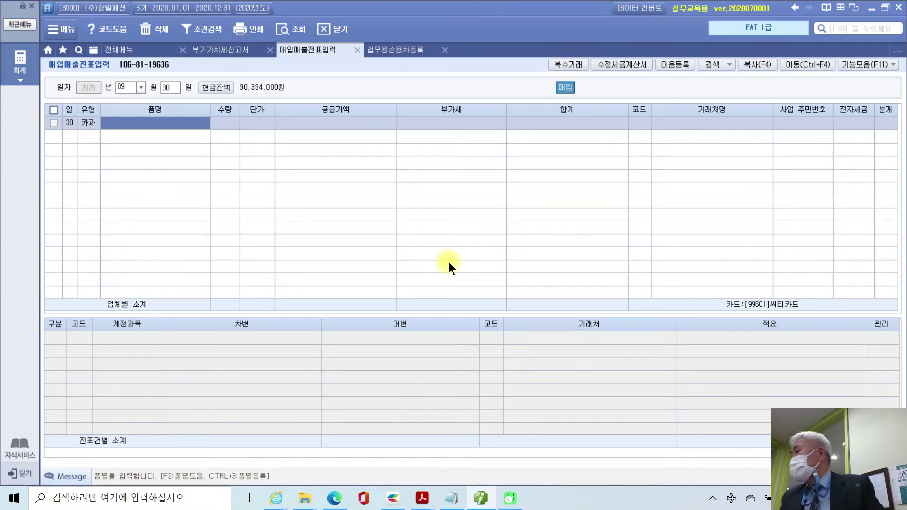
- Enter 마우스구입 as the item name, leaving quantity and unit price blank
text(마우스)
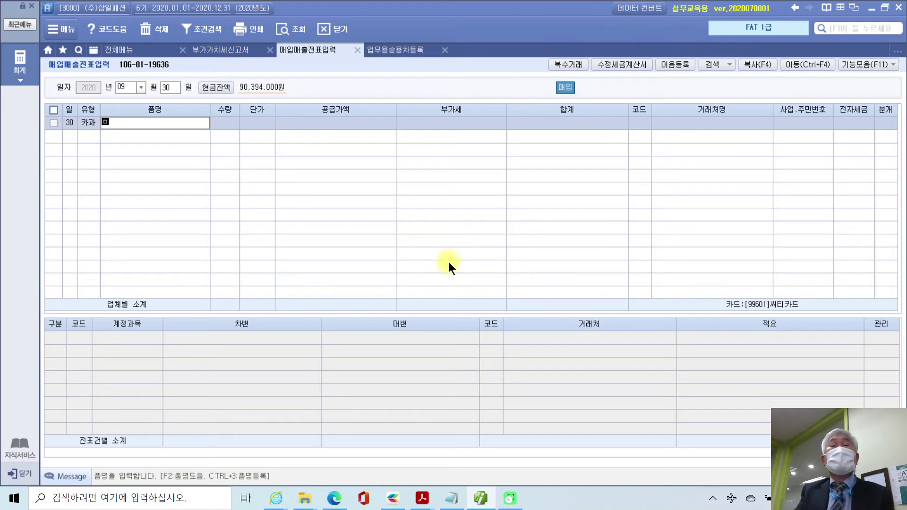
text(구입)
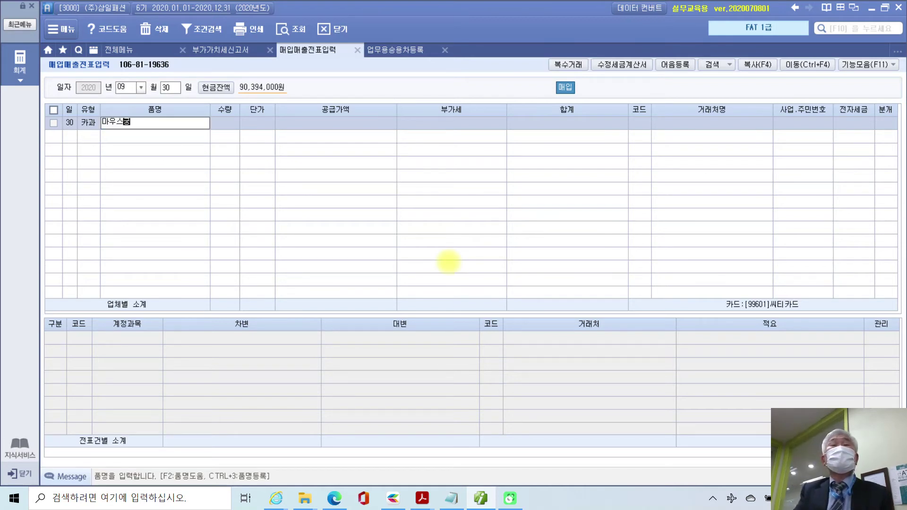
key(Return)
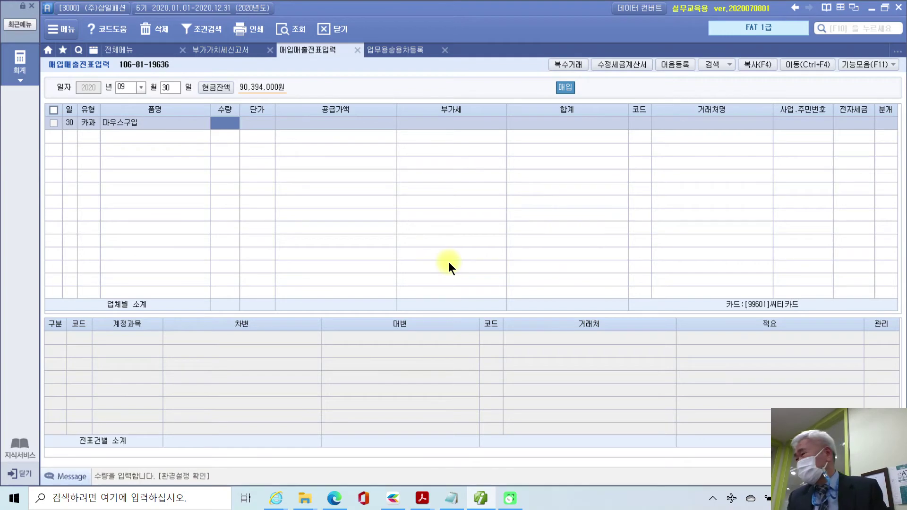
key(Return)
key(Return)
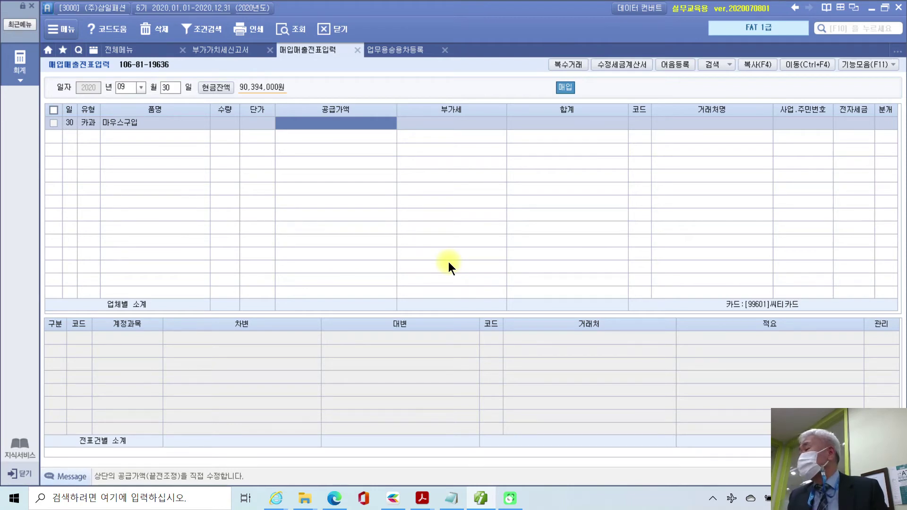
- Enter the VAT-inclusive amount 660,000 as the supply value and accept the calculated VAT
text(660,)
text(000)
key(Return)
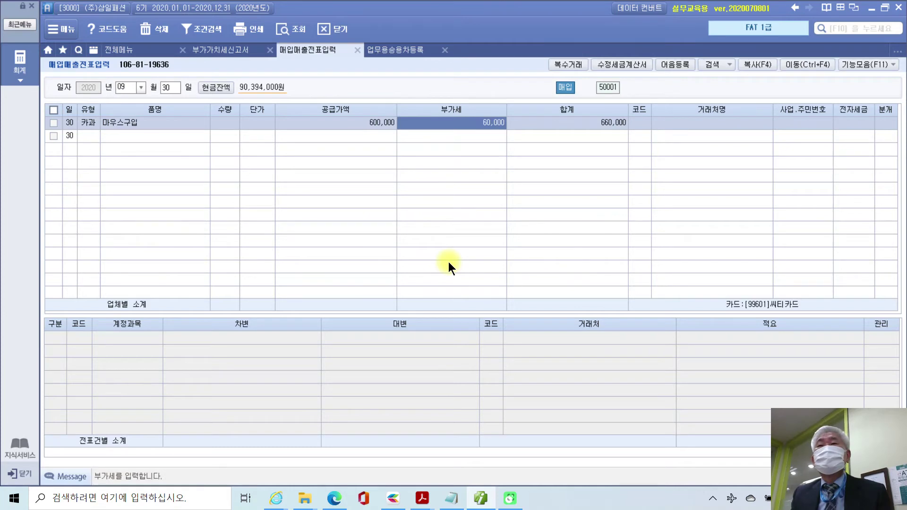
key(Return)
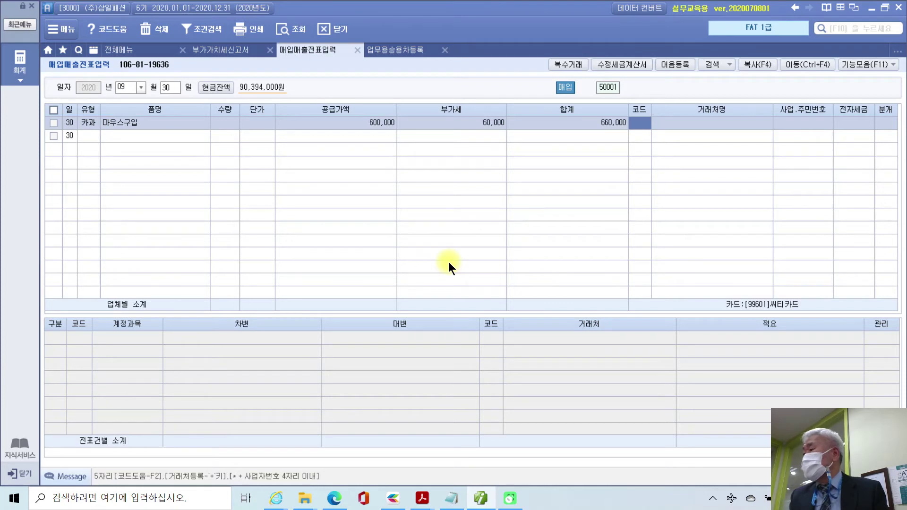
- Look up 현웅 and assign 현웅컴나라 as the voucher's vendor
text(현웅)
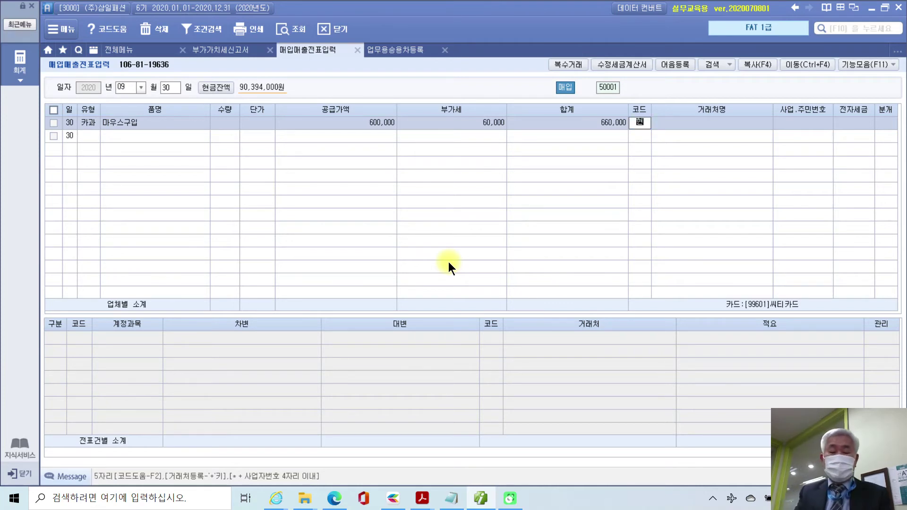
key(Return)
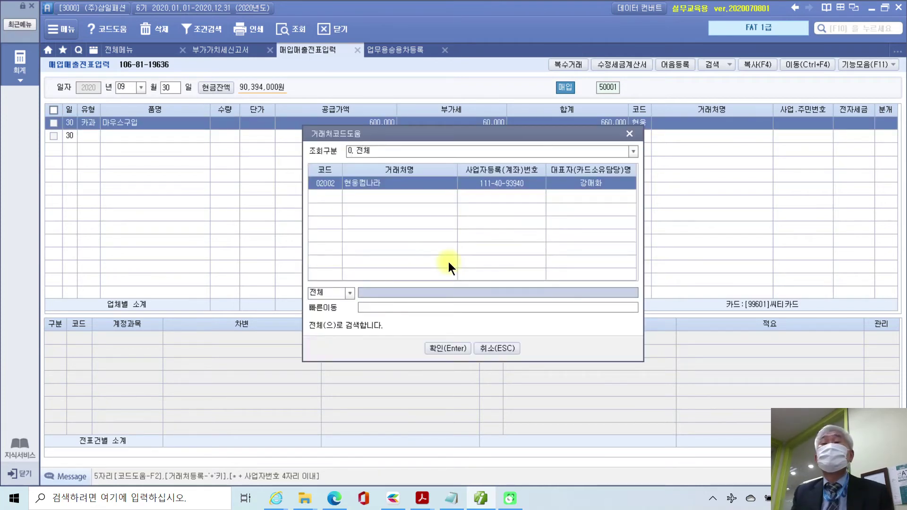
key(Return)
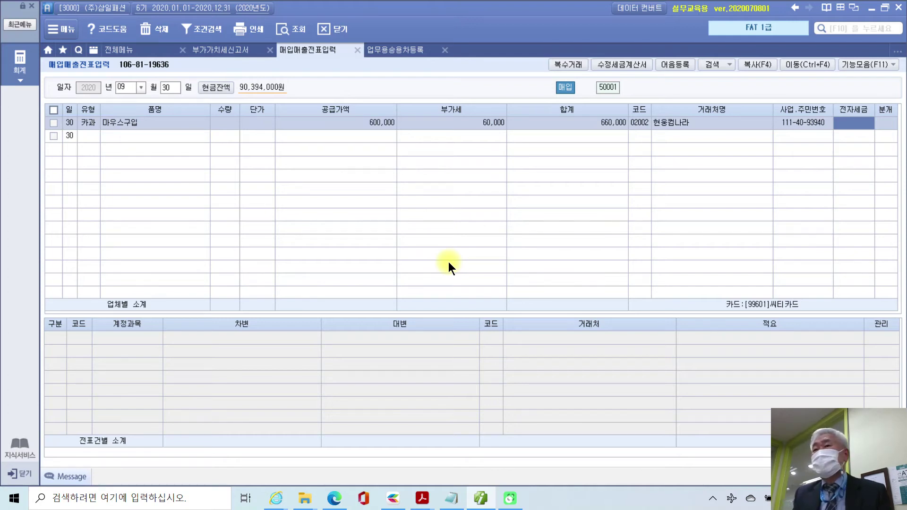
- Leave the electronic tax invoice field blank and set the mouse purchase voucher's journal type to 4 카드
key(Return)
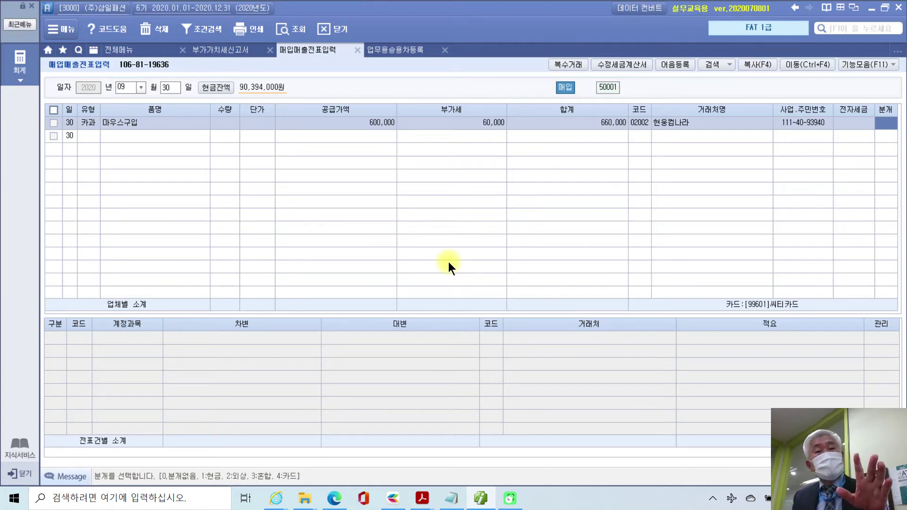
text(4)
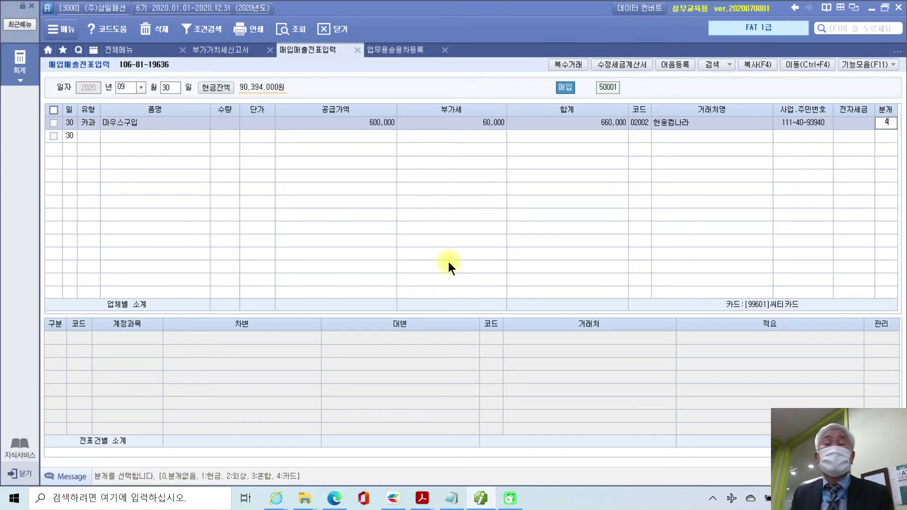
key(Return)
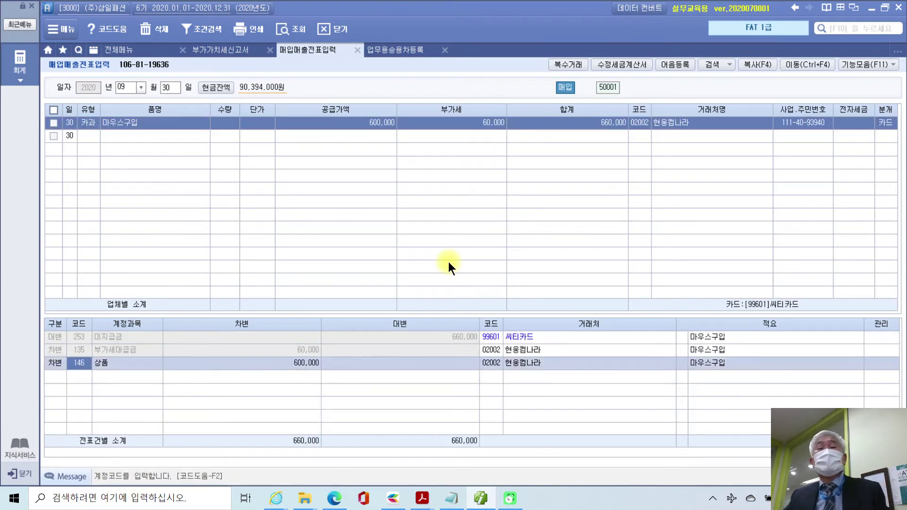
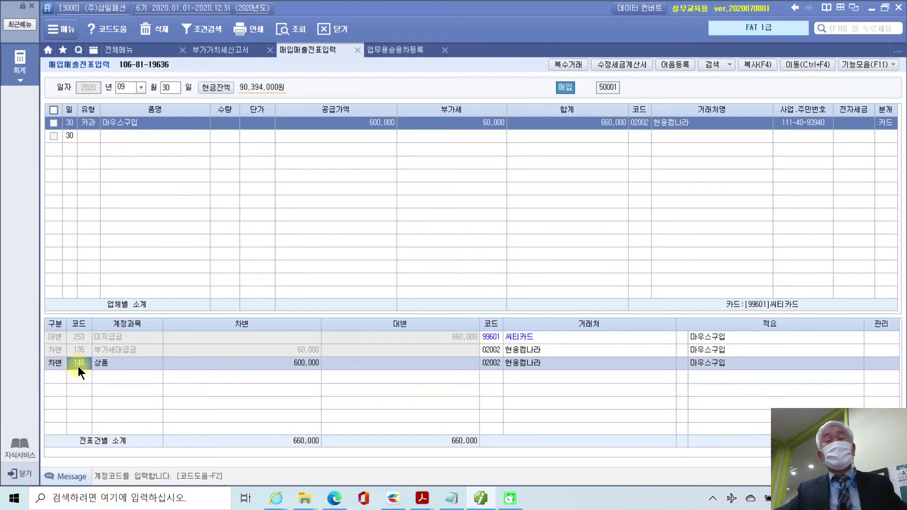
- Look up 광고 and replace the 상품 debit account in the voucher's journal entry with 833 광고선전비
click(85, 338)
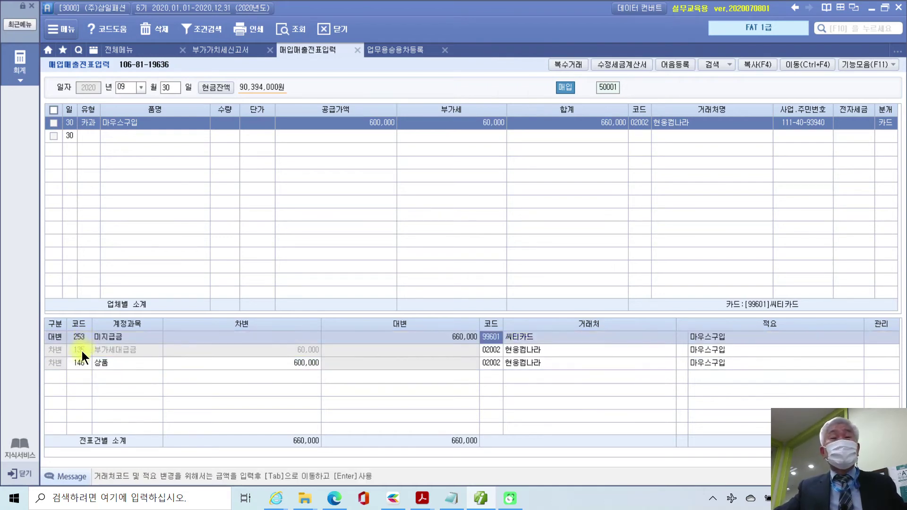
click(81, 350)
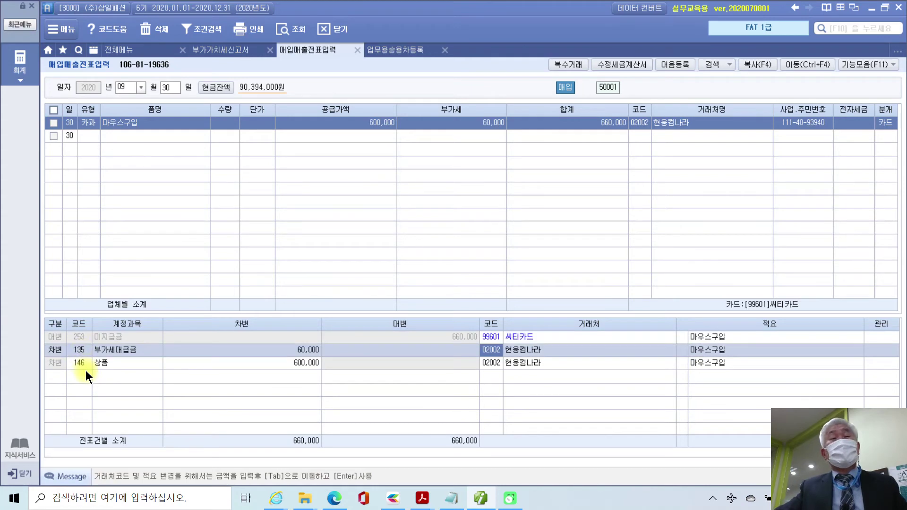
click(86, 371)
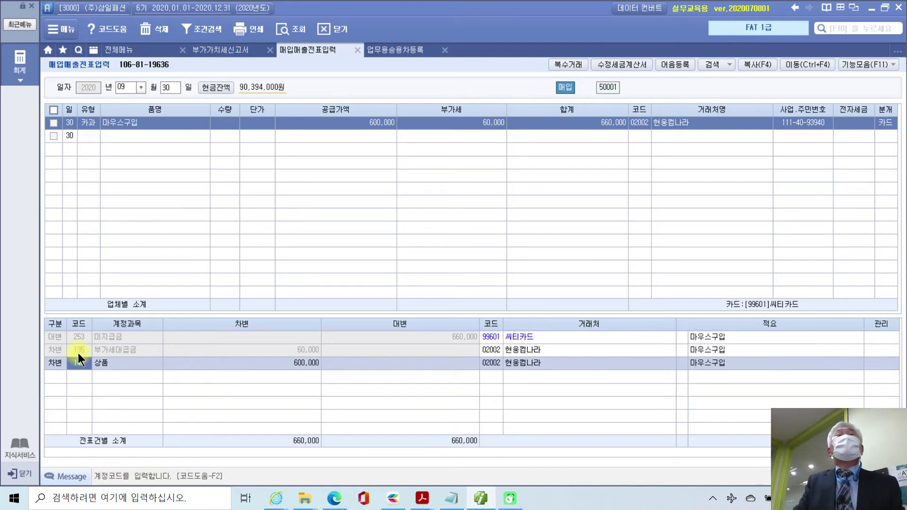
text(광고)
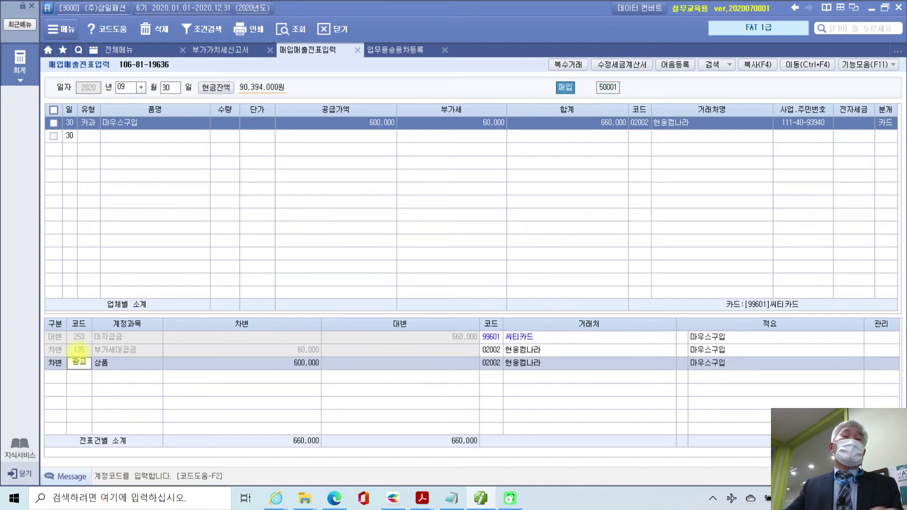
key(Return)
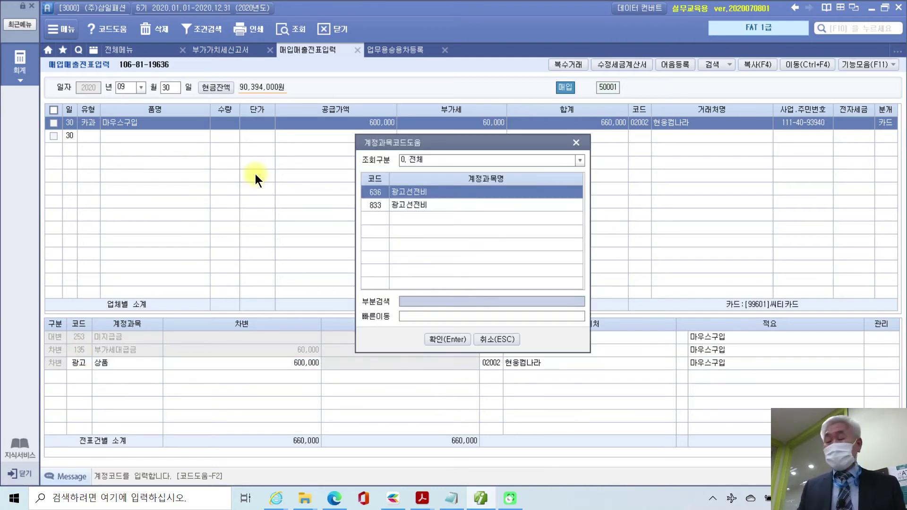
key(Down)
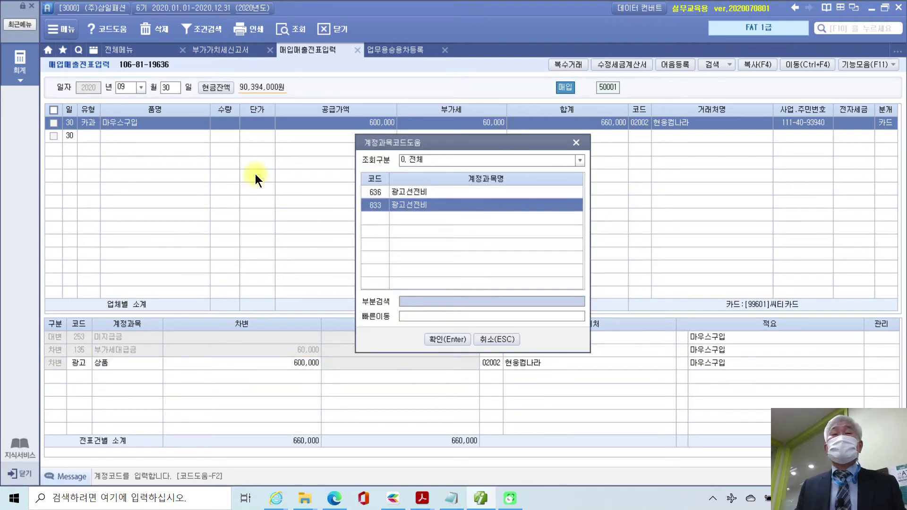
key(Return)
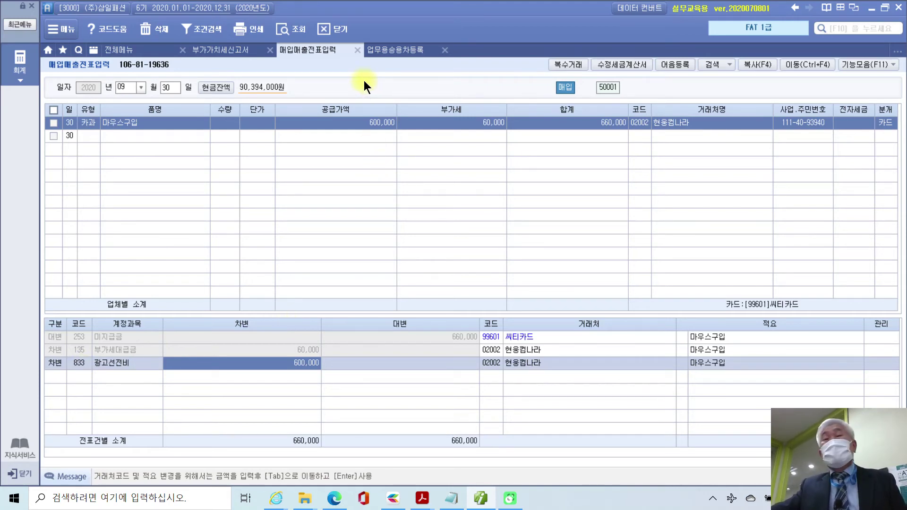
- Close 매입매출전표입력, 업무용승용차등록 and 부가가치세신고서, saving the VAT return data
click(358, 51)
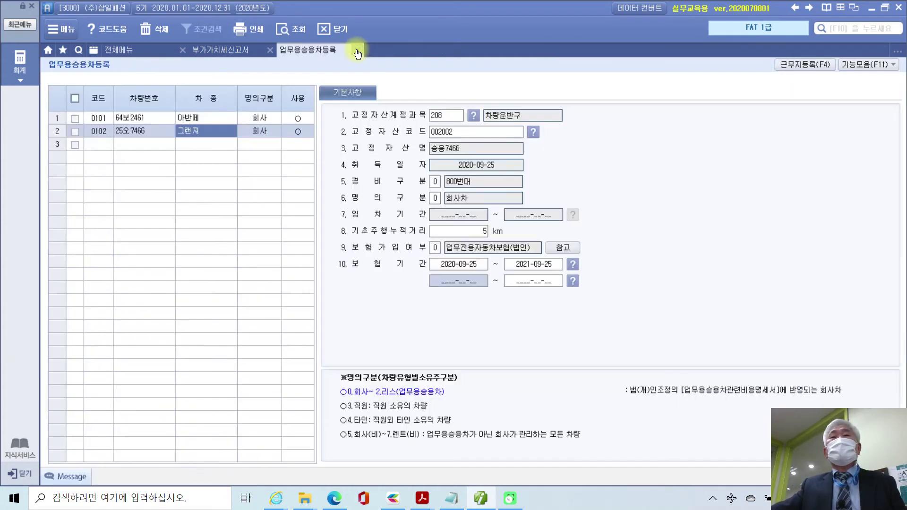
click(358, 51)
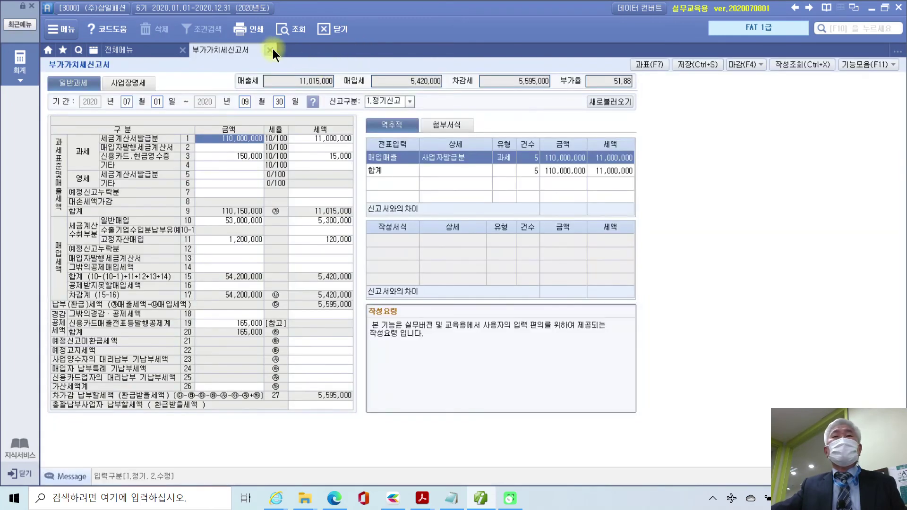
click(272, 50)
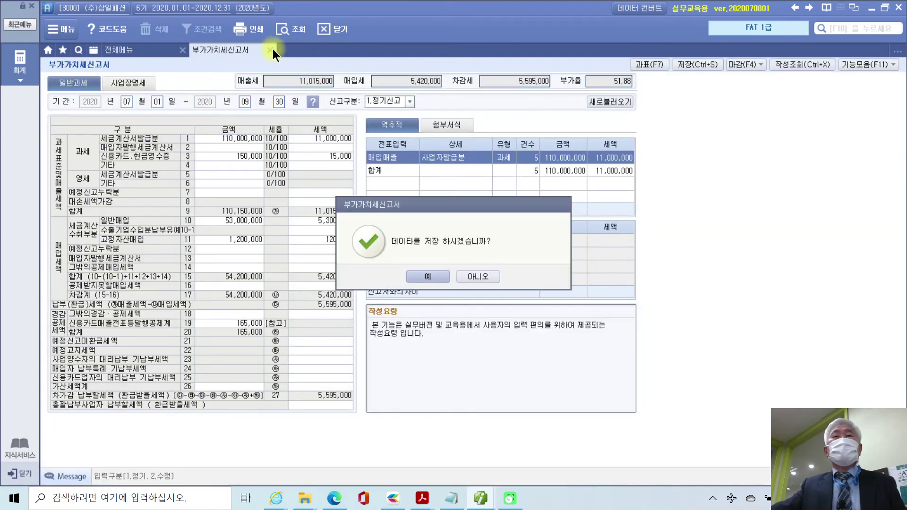
click(421, 272)
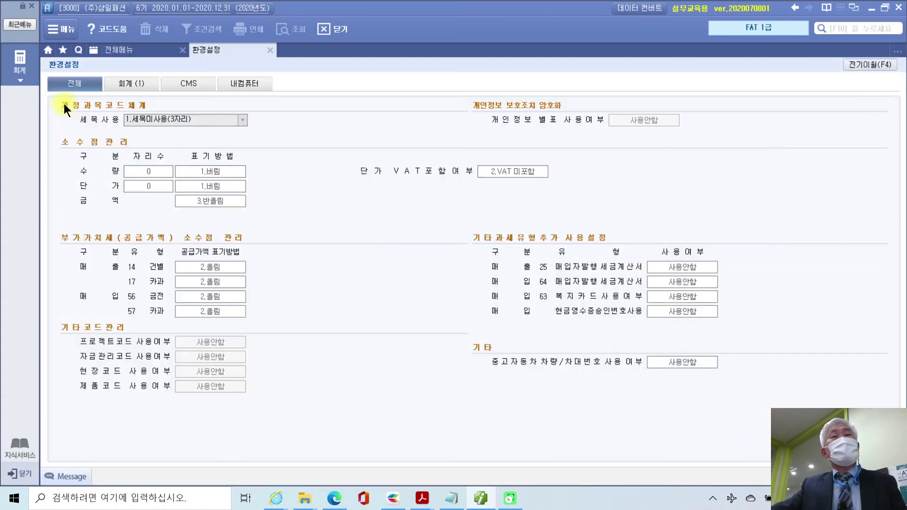
- Examine the credit card default account settings in 환경설정's accounting section, including card input method, receivable and payable accounts, then close 환경설정
click(127, 83)
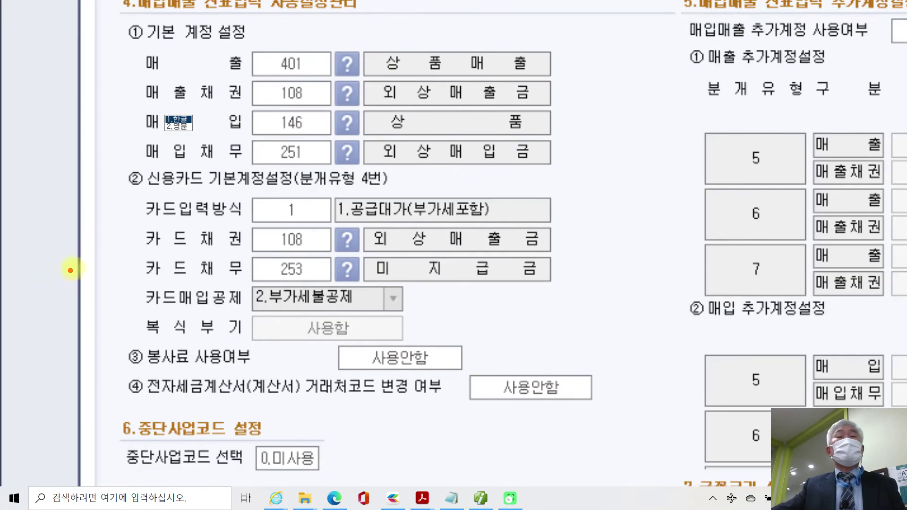
mouse_move(109, 157)
mouse_down()
mouse_move(206, 230)
mouse_move(412, 304)
mouse_move(482, 320)
mouse_move(563, 321)
mouse_up()
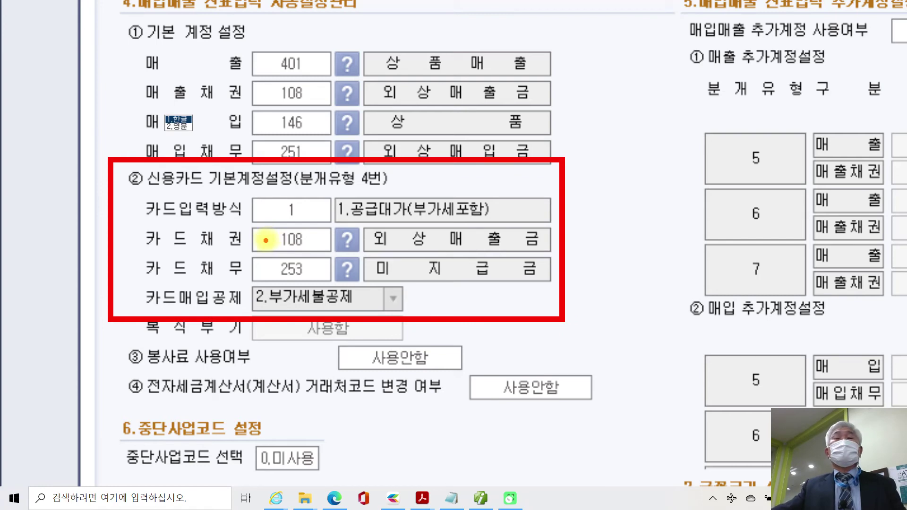
drag(145, 218, 233, 219)
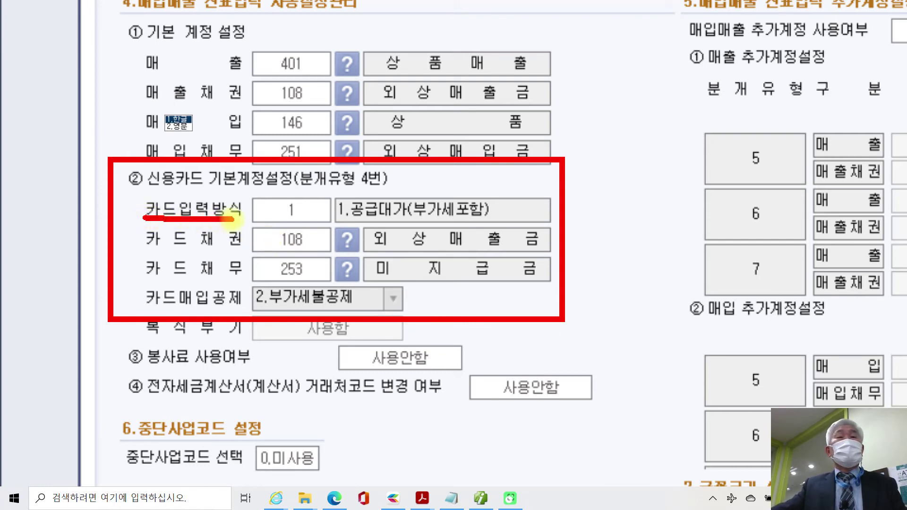
drag(345, 218, 405, 220)
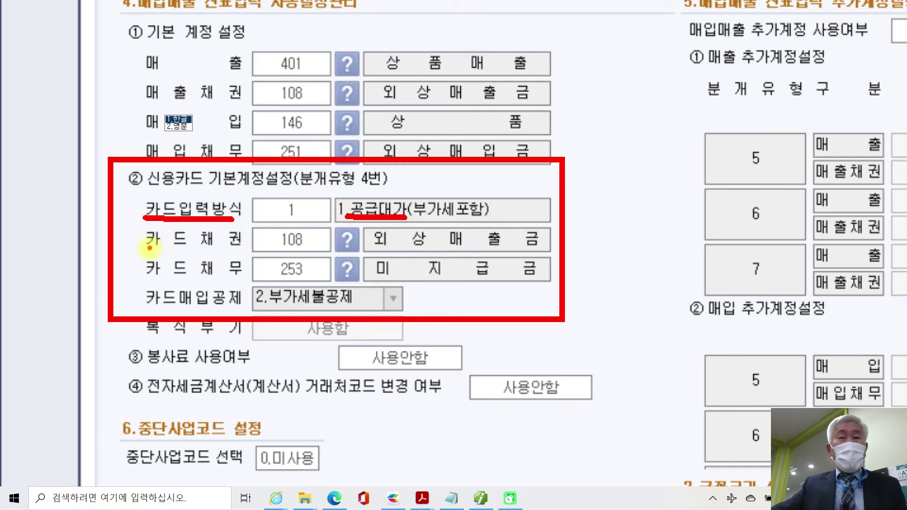
drag(150, 248, 243, 246)
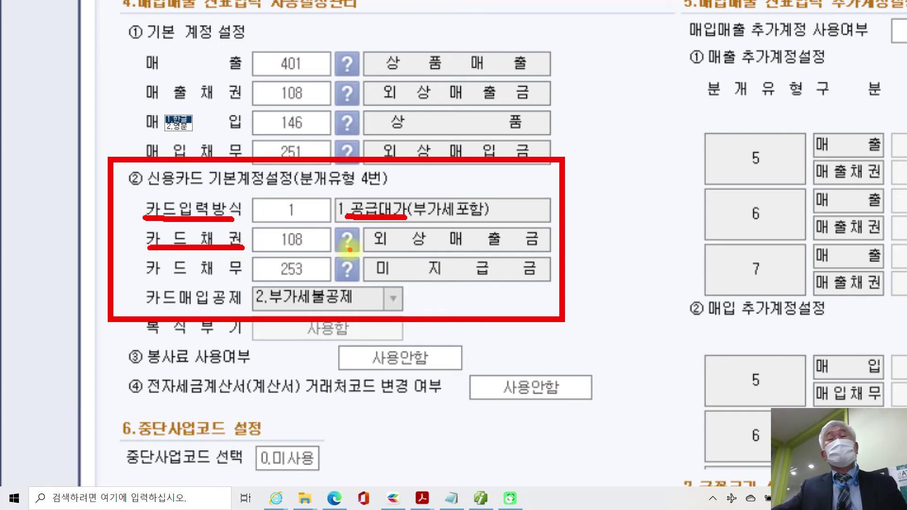
drag(374, 251, 528, 251)
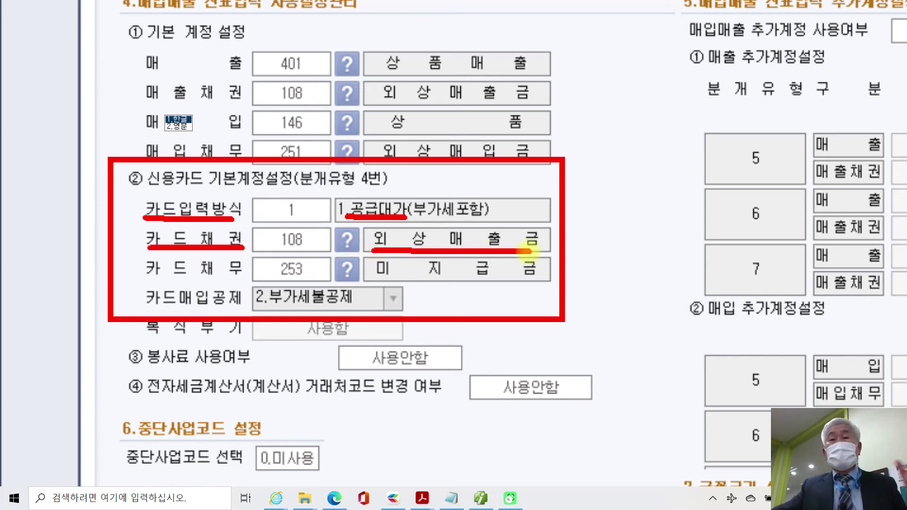
drag(143, 280, 217, 275)
click(269, 275)
drag(370, 278, 531, 283)
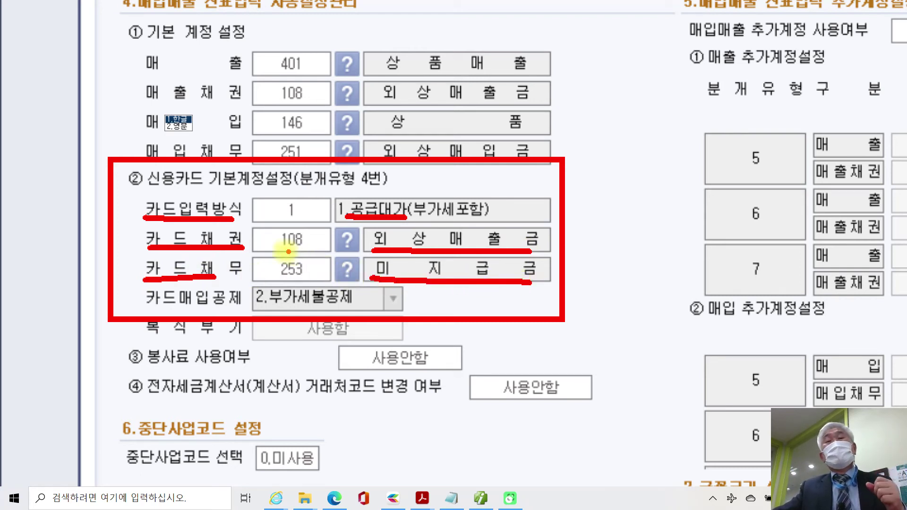
drag(282, 251, 372, 250)
drag(277, 275, 370, 278)
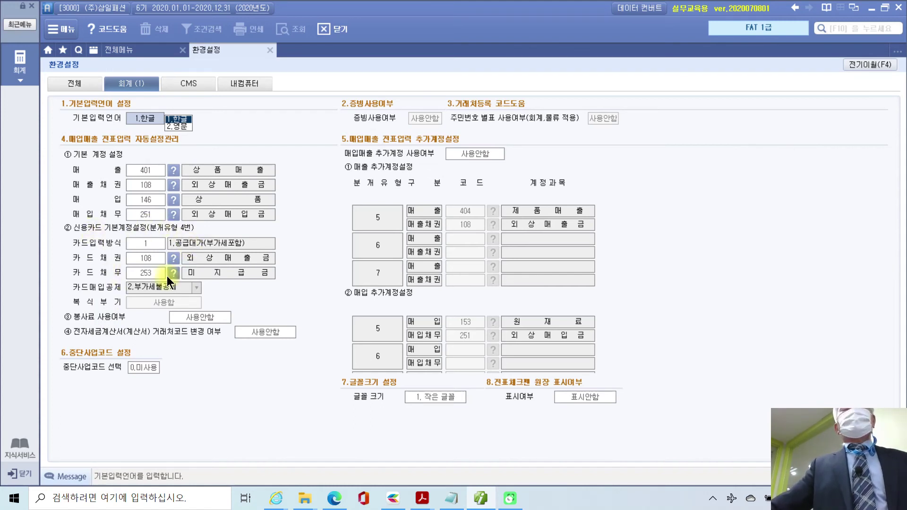
click(269, 49)
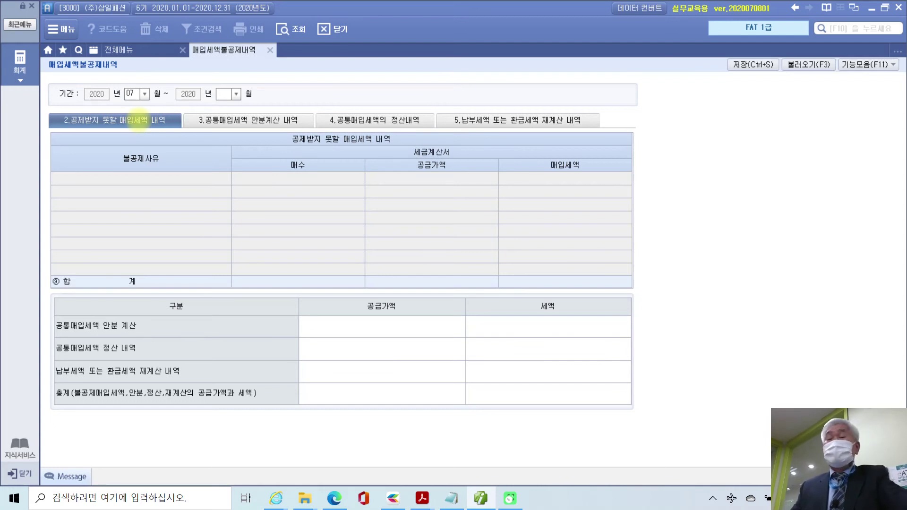
- Load 매입세액불공제내역 for 2020 months 07 to 09 and examine the passenger car and entertainment expense rows
key(Return)
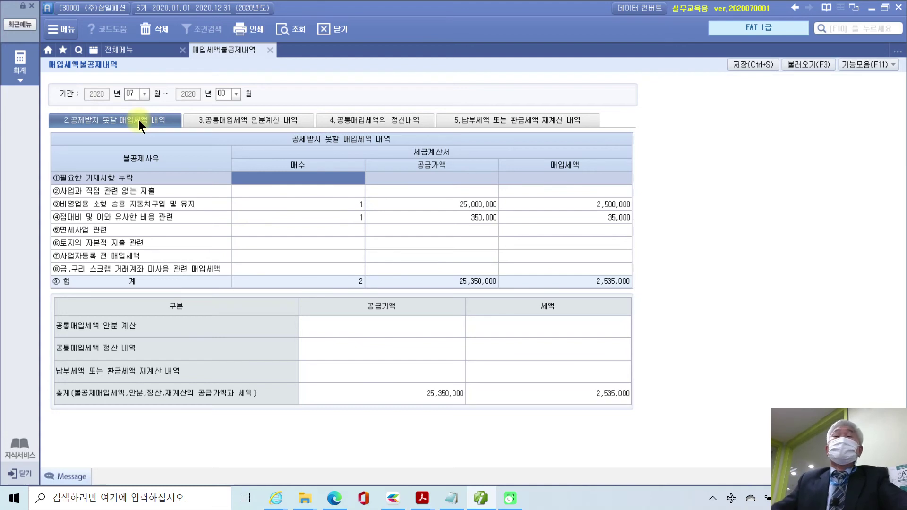
click(315, 205)
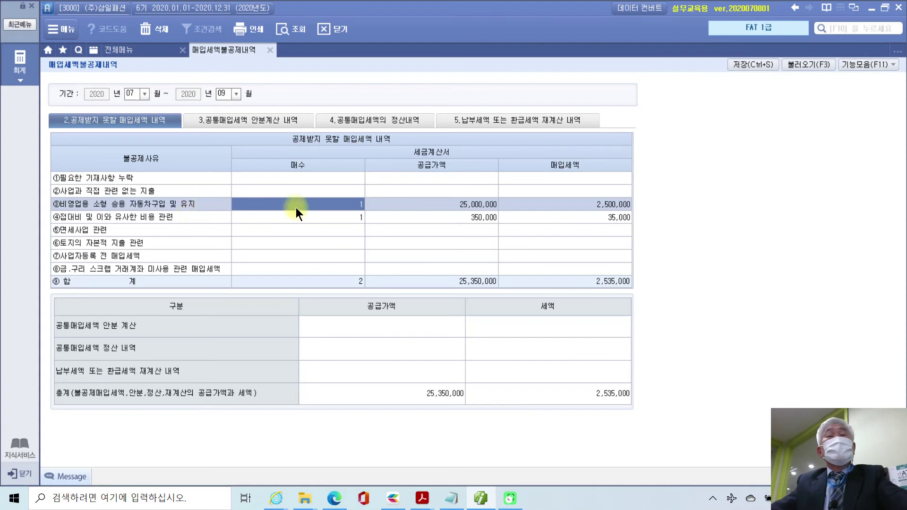
click(446, 204)
click(339, 203)
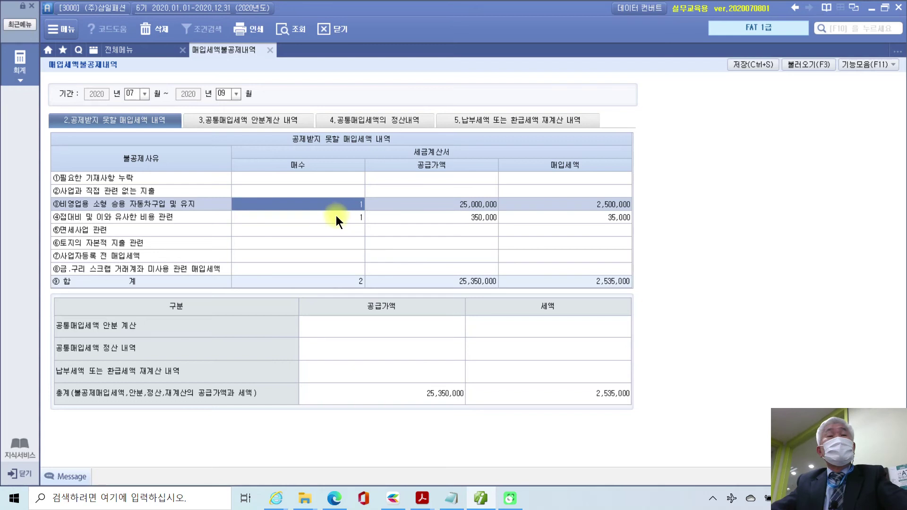
click(336, 217)
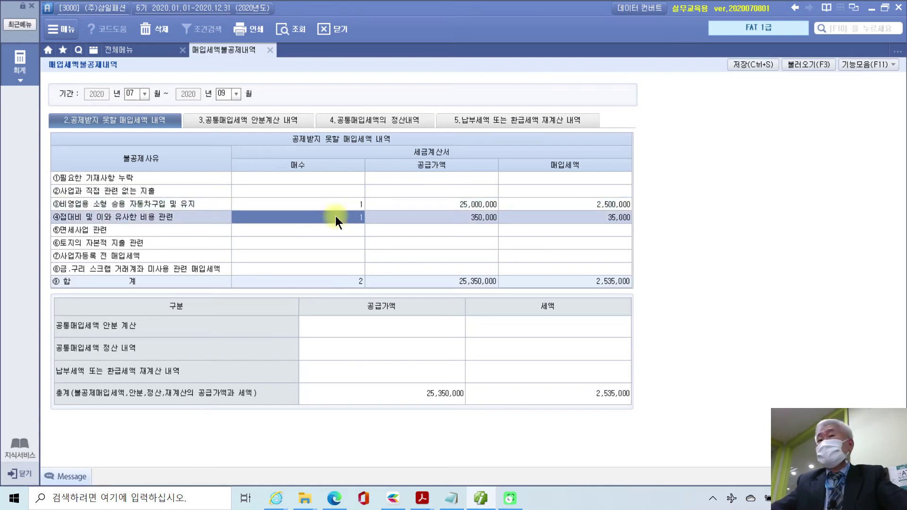
click(339, 205)
click(338, 216)
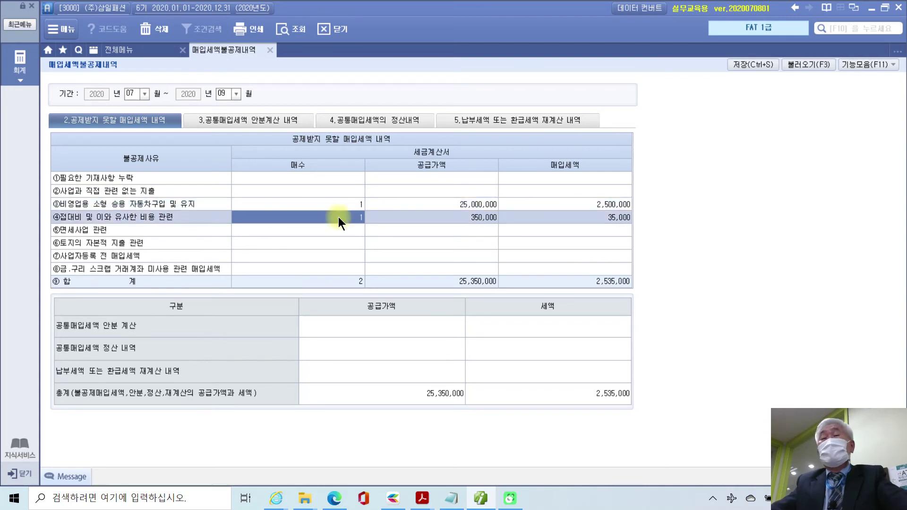
click(338, 209)
click(336, 217)
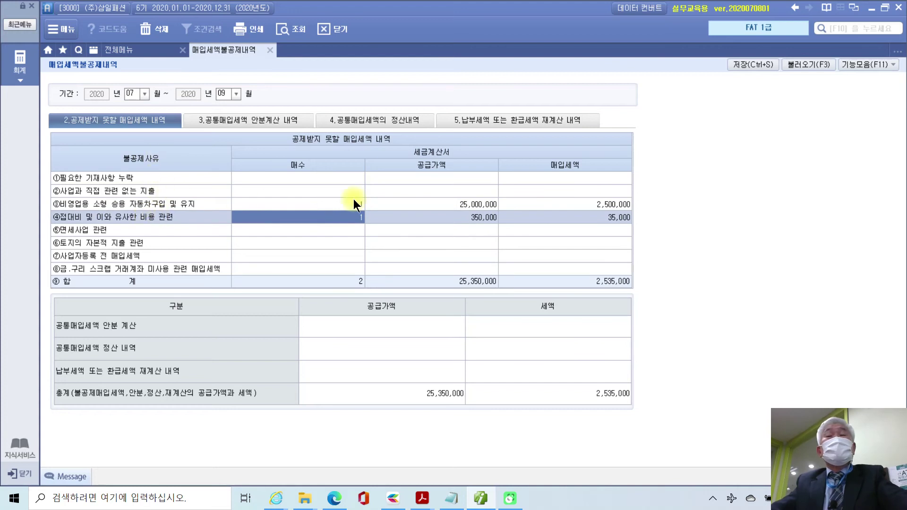
click(351, 205)
click(351, 196)
click(349, 208)
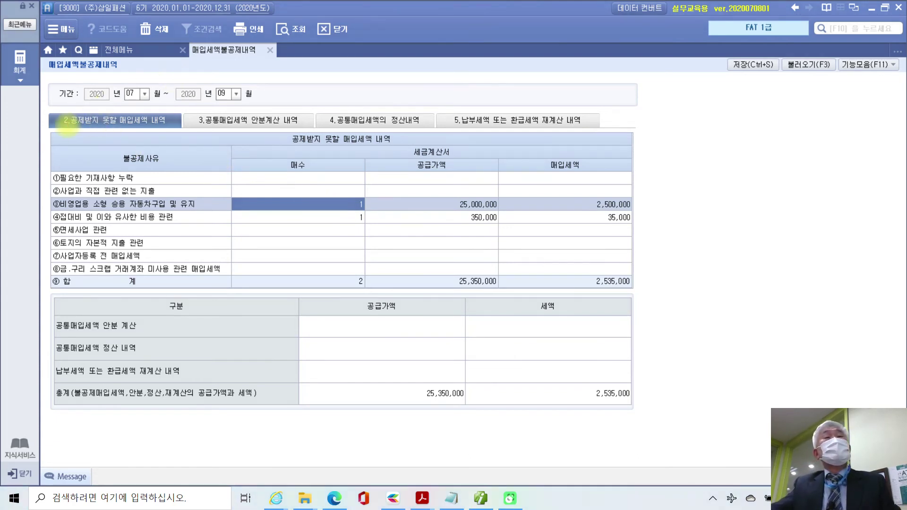
- Review the sequence of sections in 매입세액불공제내역 from 2.공제받지 못할 매입세액 내역 through 5.납부세액 또는 환급세액 재계산 내역
drag(49, 109, 182, 132)
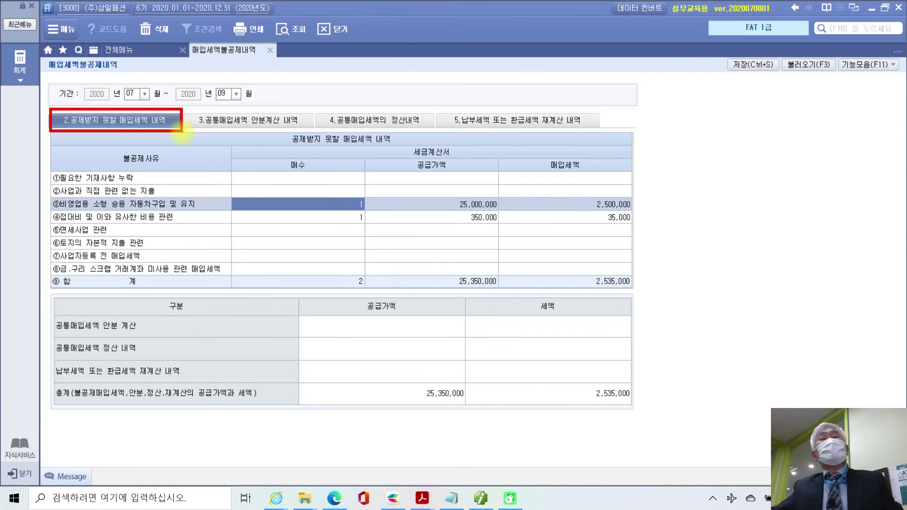
mouse_move(166, 132)
mouse_down()
mouse_move(211, 145)
mouse_move(225, 129)
mouse_move(230, 136)
mouse_up()
mouse_move(203, 108)
mouse_down()
mouse_move(301, 128)
mouse_move(325, 89)
mouse_move(362, 94)
mouse_move(369, 108)
mouse_move(381, 109)
mouse_up()
mouse_move(316, 112)
mouse_down()
mouse_move(333, 132)
mouse_move(427, 132)
mouse_up()
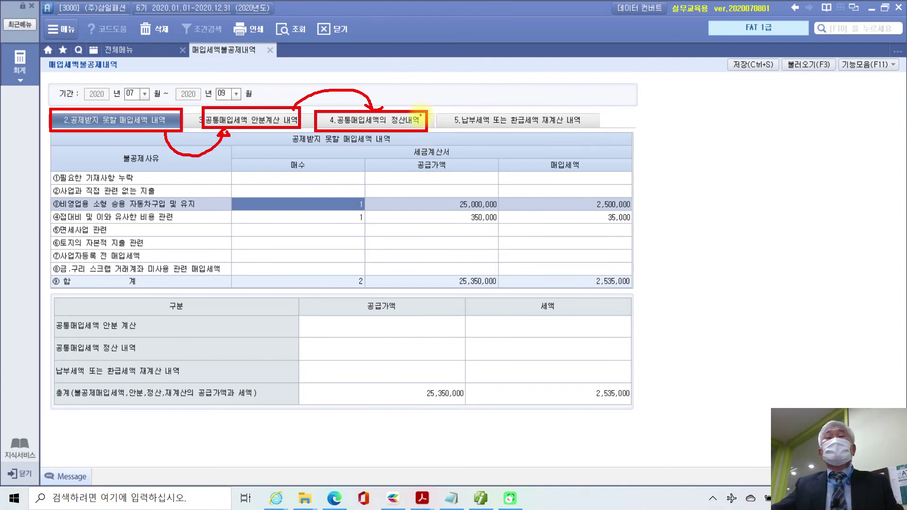
mouse_move(414, 127)
mouse_down()
mouse_move(428, 147)
mouse_move(501, 148)
mouse_move(527, 128)
mouse_move(536, 132)
mouse_up()
mouse_move(443, 102)
mouse_down()
mouse_move(443, 118)
mouse_move(444, 103)
mouse_move(589, 128)
mouse_up()
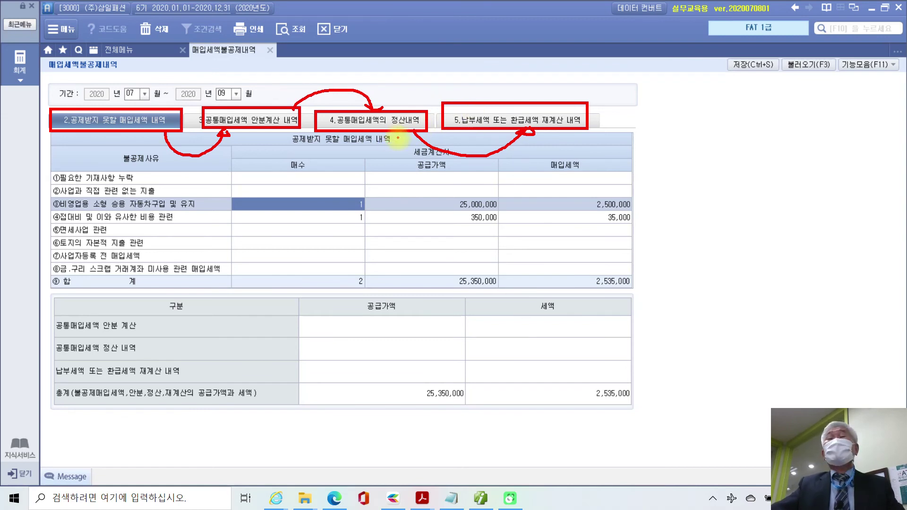
key(Escape)
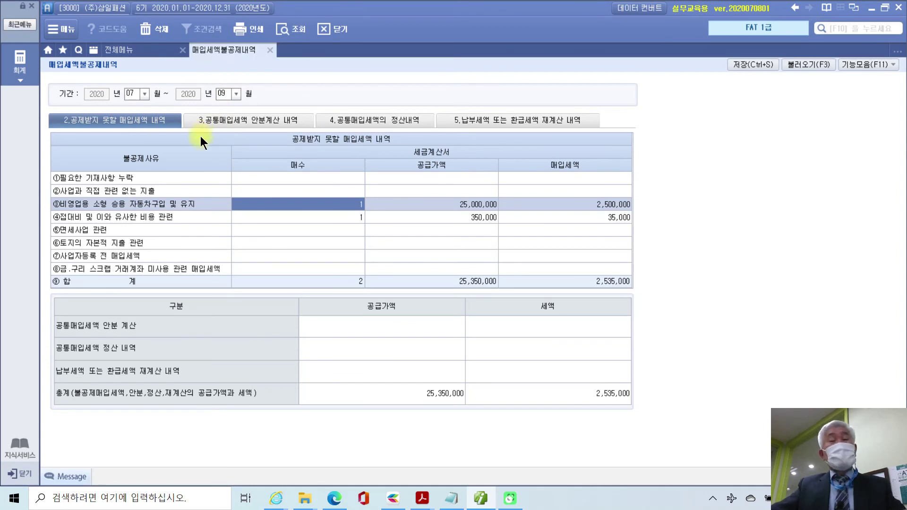
- Examine the 2.공제받지 못할 매입세액 내역 table and the headings of sections 3 to 5 in 매입세액불공제내역
mouse_move(50, 109)
mouse_down()
mouse_move(66, 124)
mouse_move(192, 137)
mouse_up()
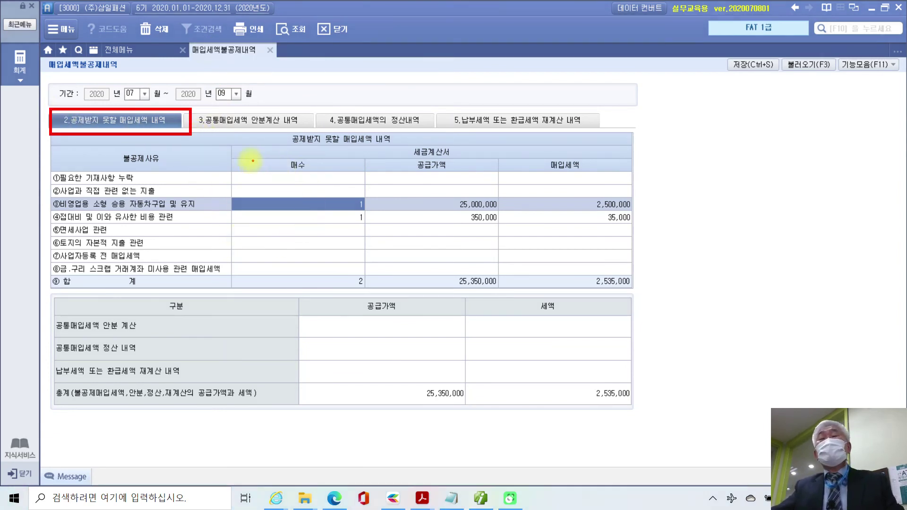
mouse_move(233, 162)
mouse_down()
mouse_move(579, 422)
mouse_move(656, 430)
mouse_up()
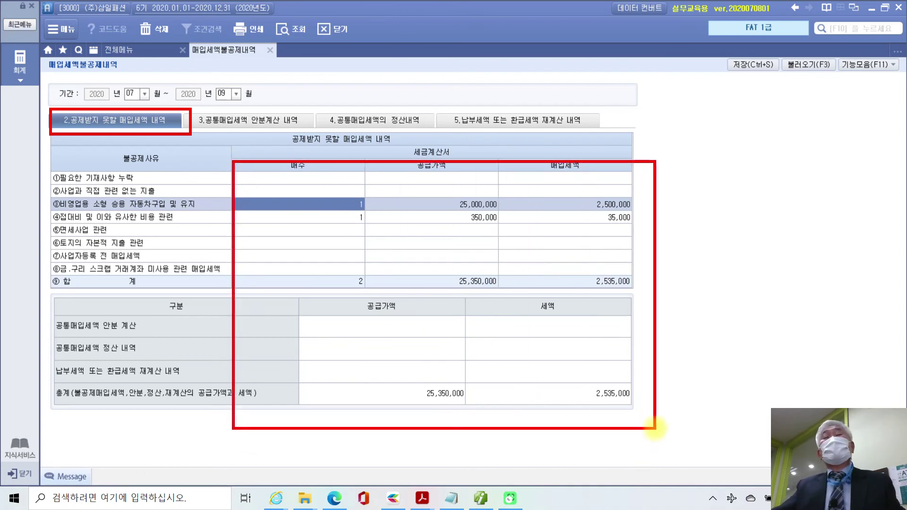
drag(285, 103, 300, 107)
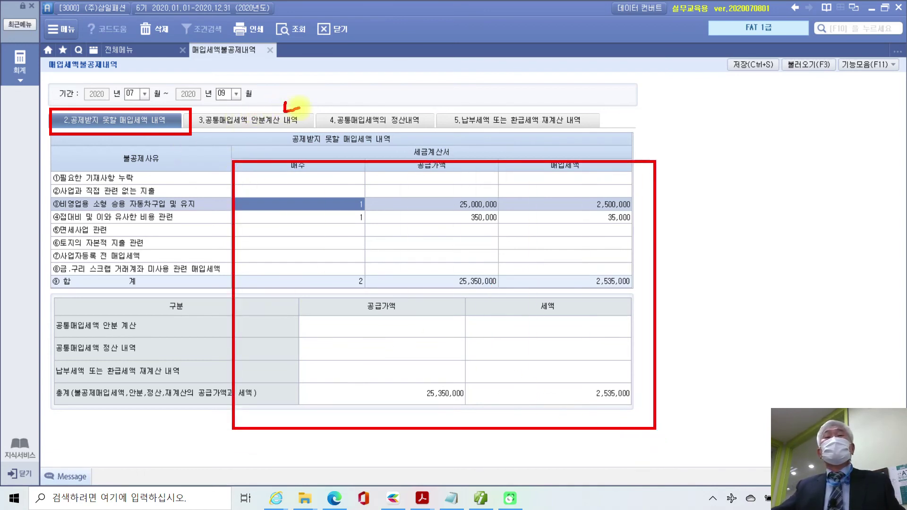
drag(365, 104, 395, 100)
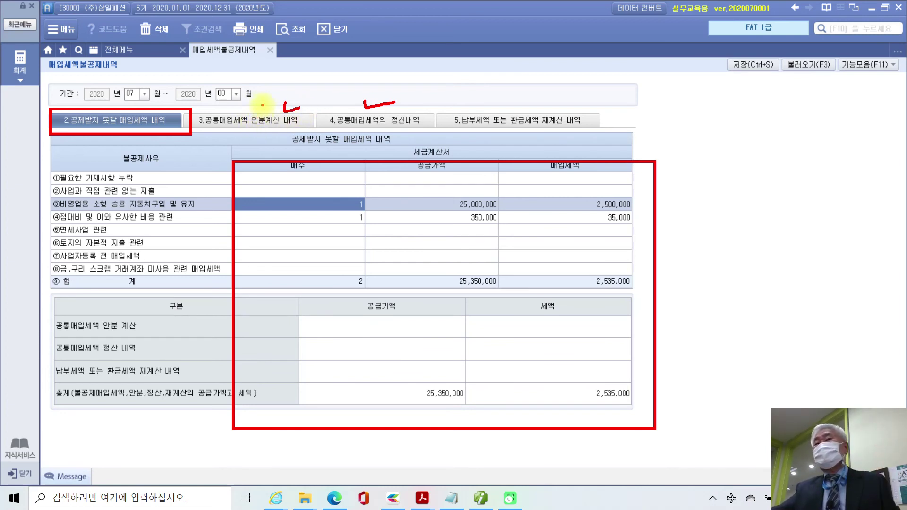
drag(452, 105, 465, 110)
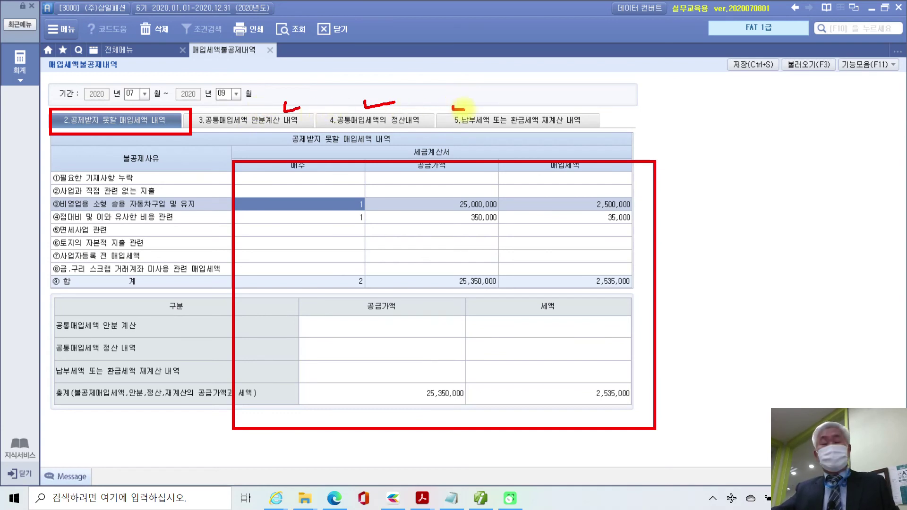
key(Escape)
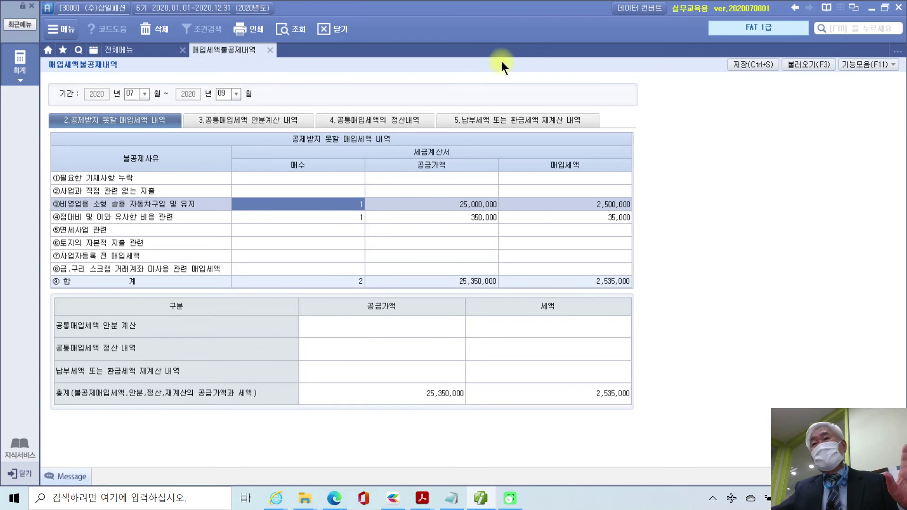
- Save the 매입세액불공제내역 for July to September and close it
click(746, 65)
click(427, 277)
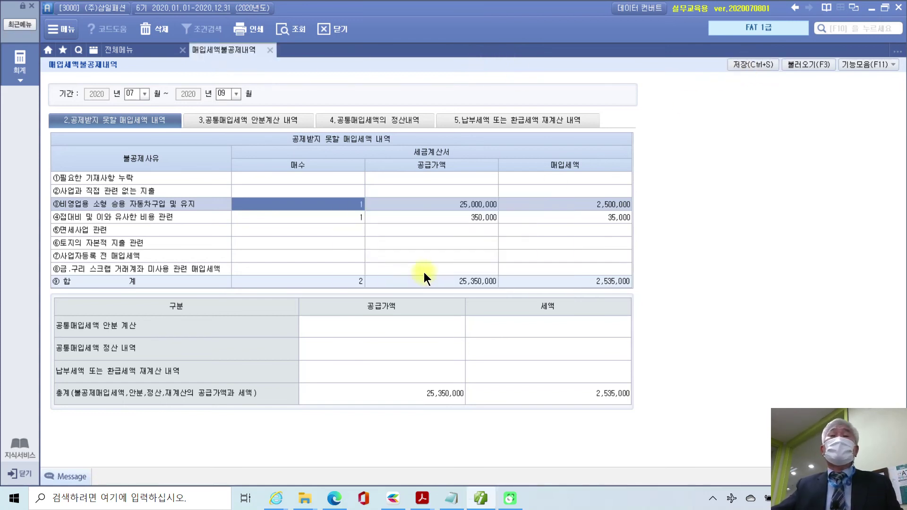
click(270, 50)
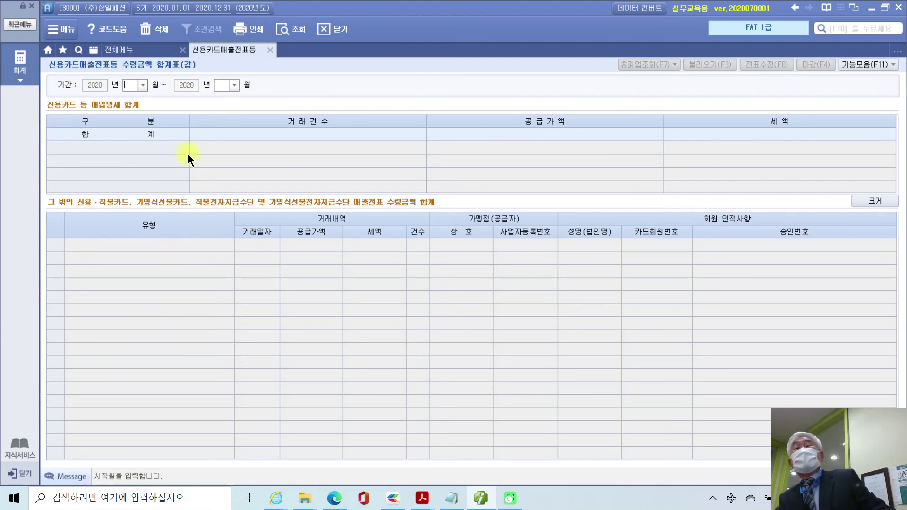
- Load 신용카드매출전표등 수령금액 합계표 for 2020 months 07 to 09 and examine the purchase line's type, tax and supplier
text(07)
text(09)
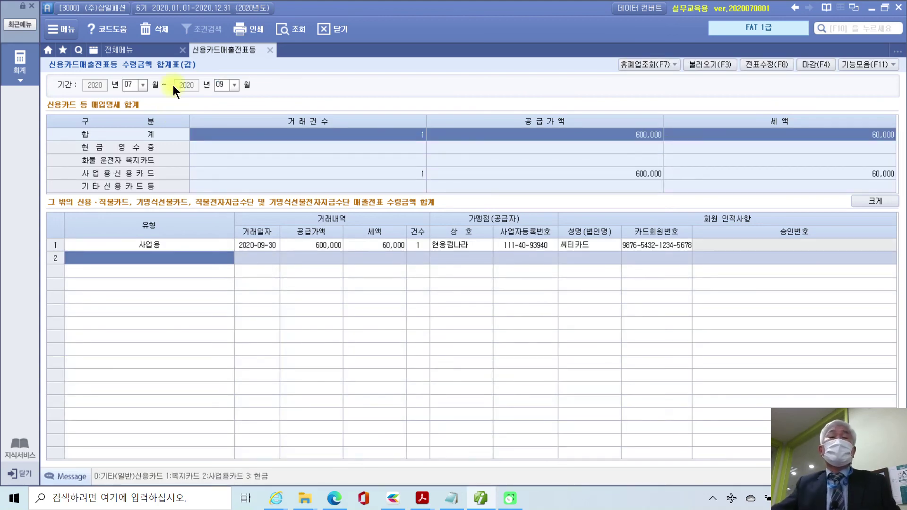
click(153, 249)
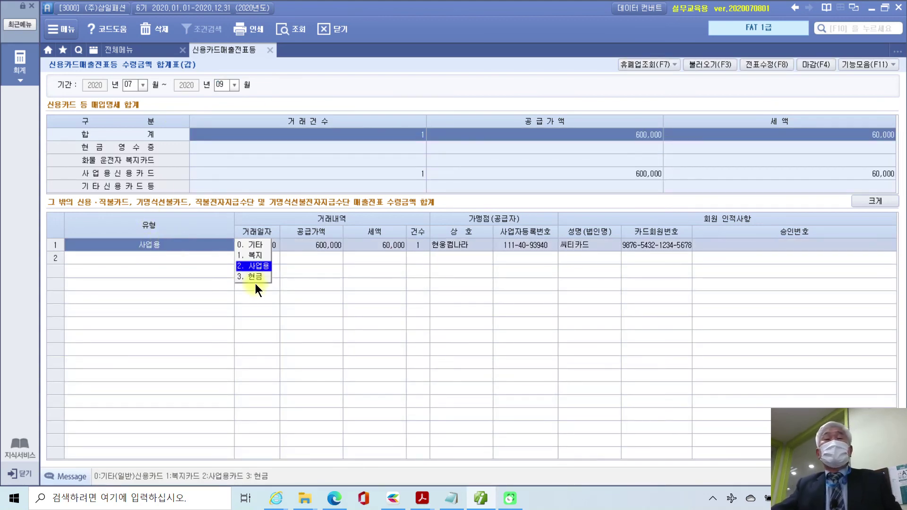
click(392, 247)
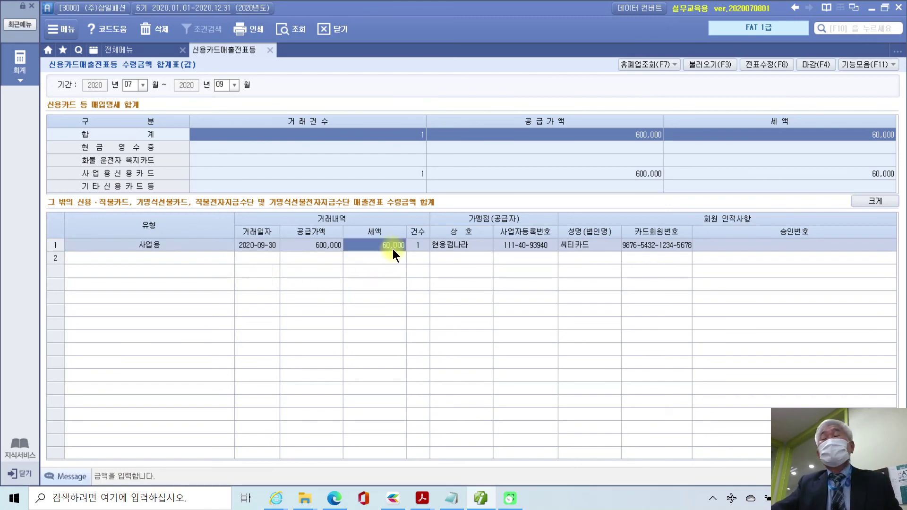
click(462, 246)
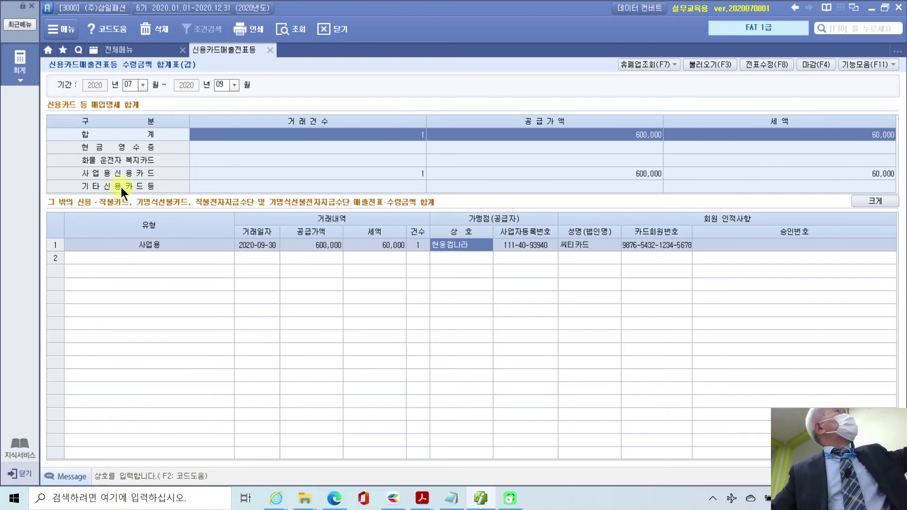
- Compare the details behind the 현금영수증 and 사업용신용카드 summary rows, then close 신용카드매출전표등 수령금액 합계표
click(116, 150)
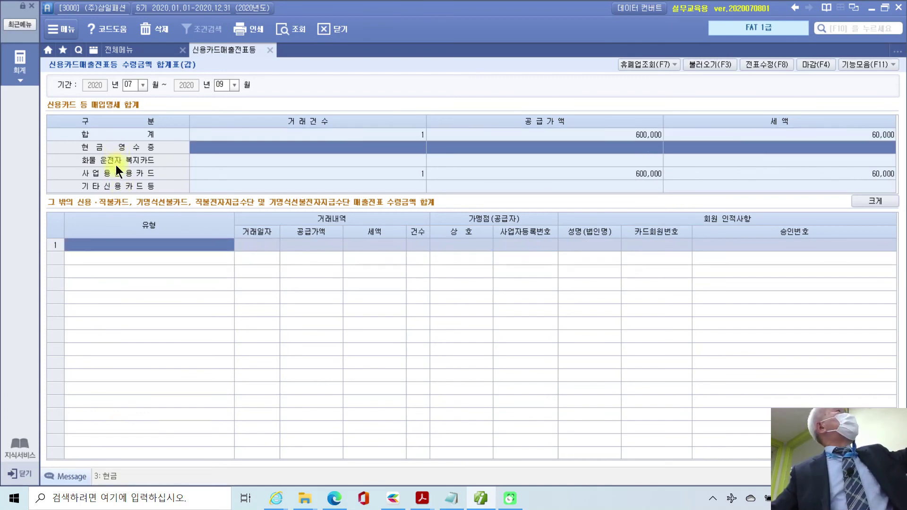
click(117, 175)
click(118, 150)
click(123, 176)
click(124, 150)
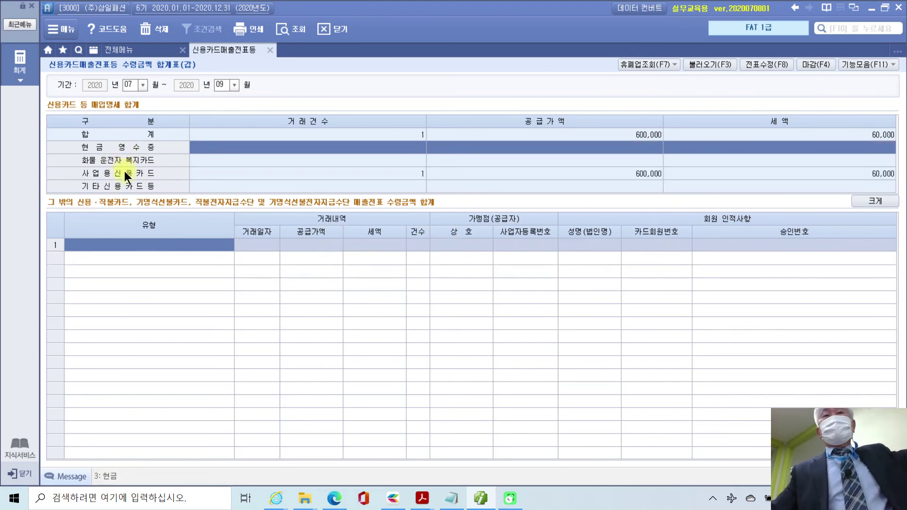
click(124, 171)
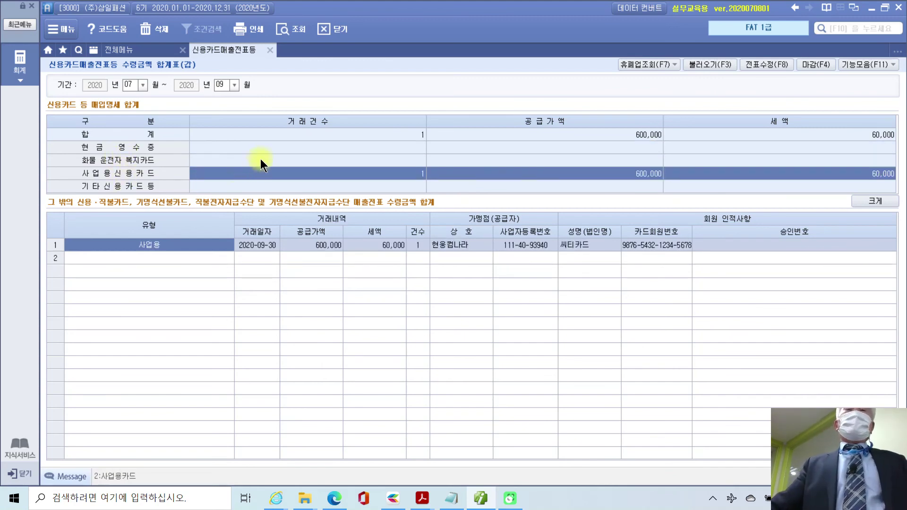
click(271, 51)
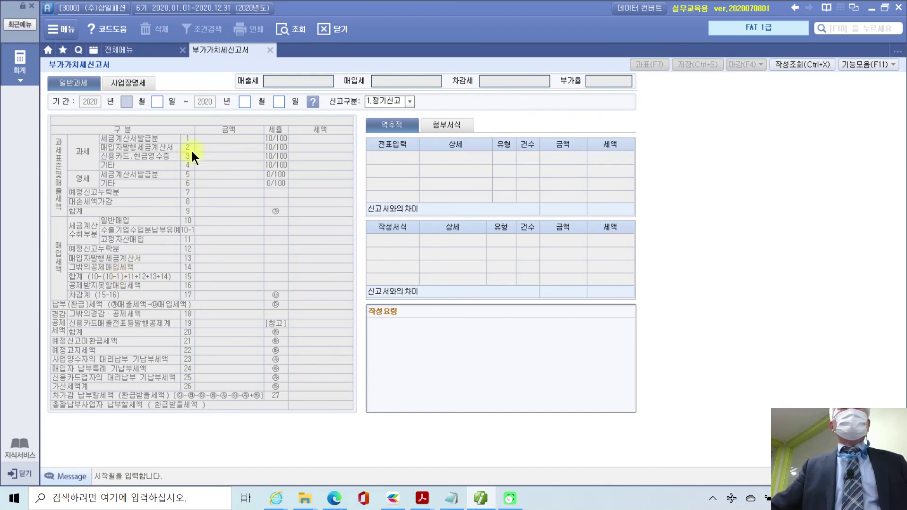
- Load 부가가치세신고서 for 2020-07-01 to 2020-09-30 as 1.정기신고, declining the previously saved data
text(07)
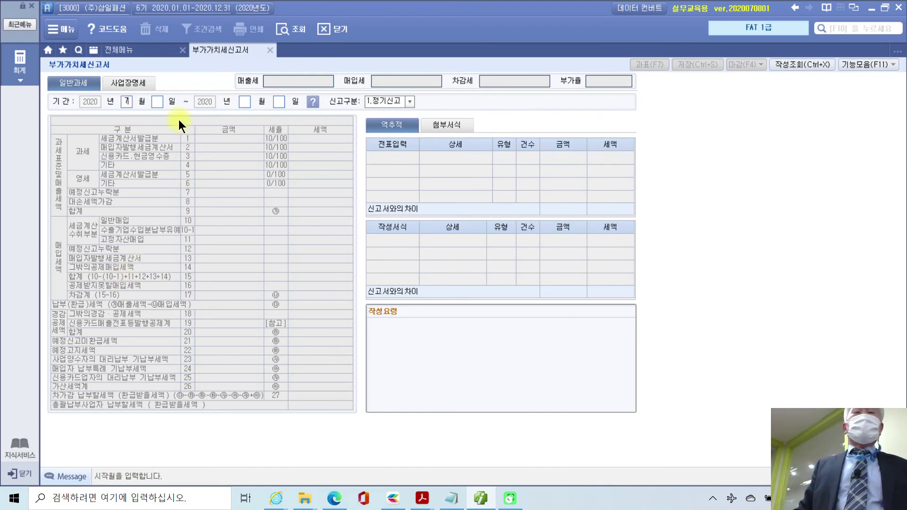
key(Return)
text(09)
key(Return)
text(30)
key(Return)
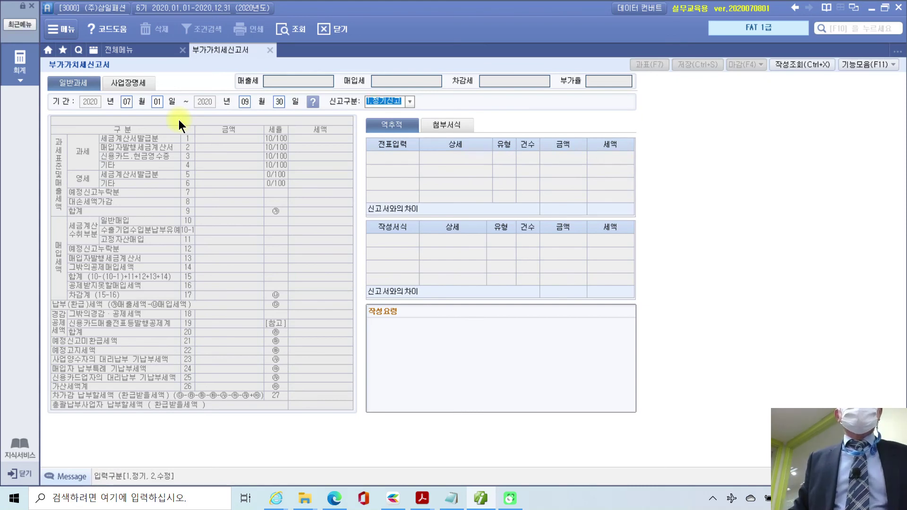
key(Return)
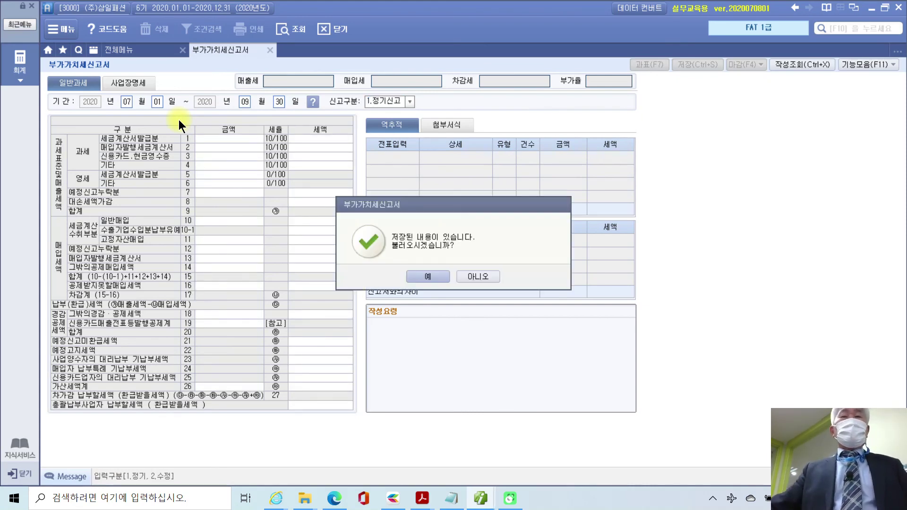
click(475, 276)
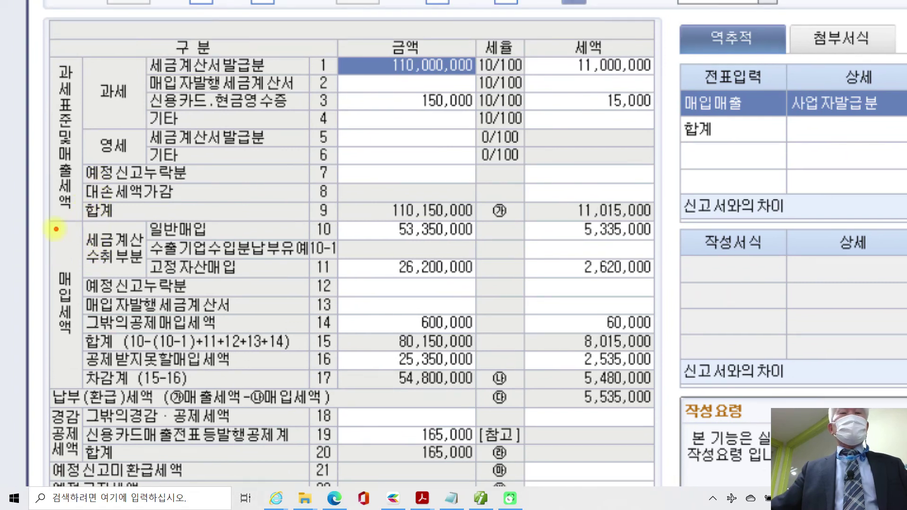
- Examine the 매입세액 section of the return, including 세금계산서 수취부분, line 14 그밖의공제매입세액, line 16 공제받지못할매입세액 and line 17 차감계
mouse_move(48, 220)
mouse_down()
mouse_move(184, 352)
mouse_move(660, 390)
mouse_up()
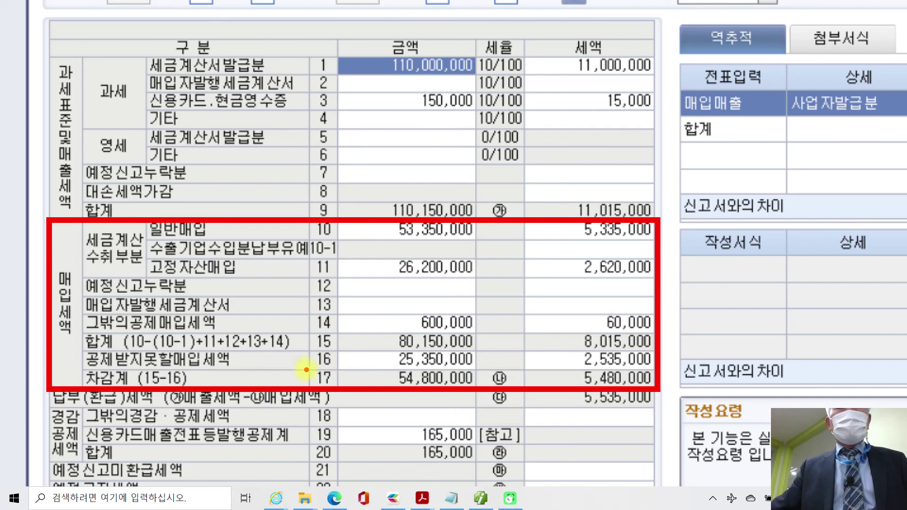
drag(308, 370, 338, 369)
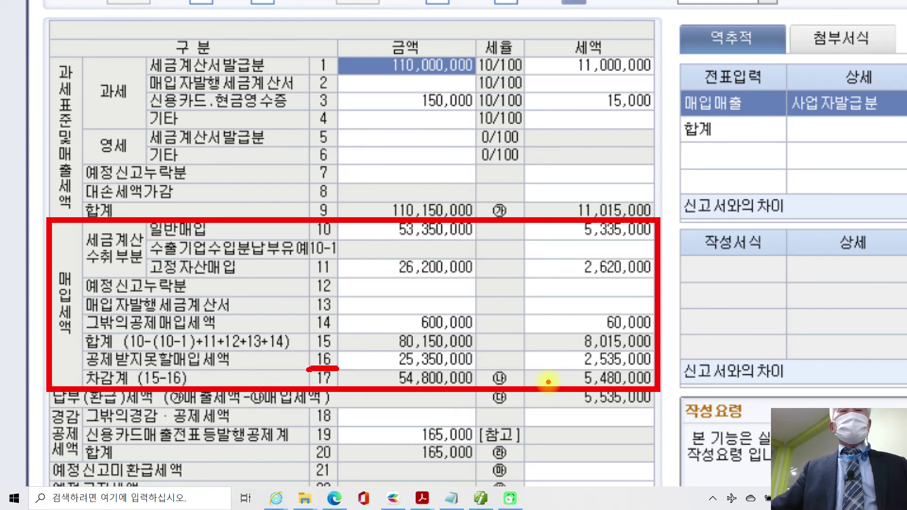
drag(583, 369, 578, 383)
drag(652, 367, 660, 378)
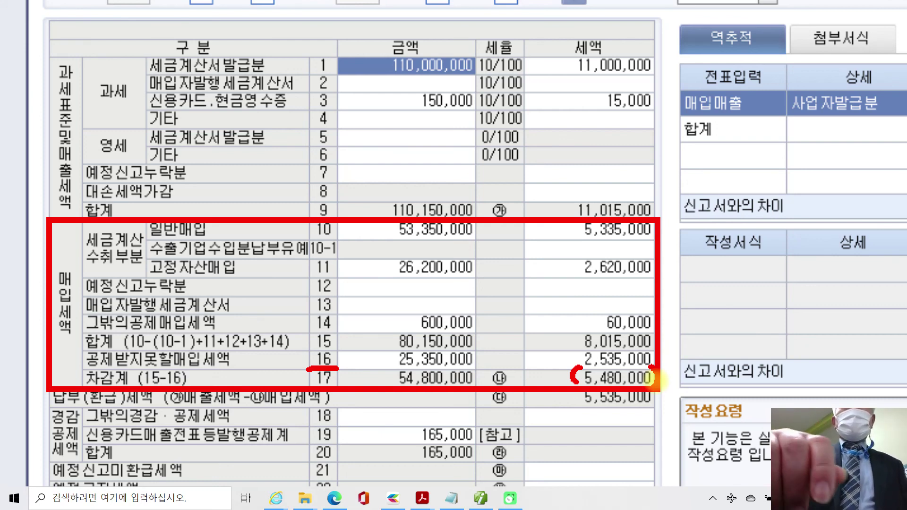
mouse_move(303, 313)
mouse_down()
mouse_move(302, 325)
mouse_move(338, 318)
mouse_move(293, 312)
mouse_up()
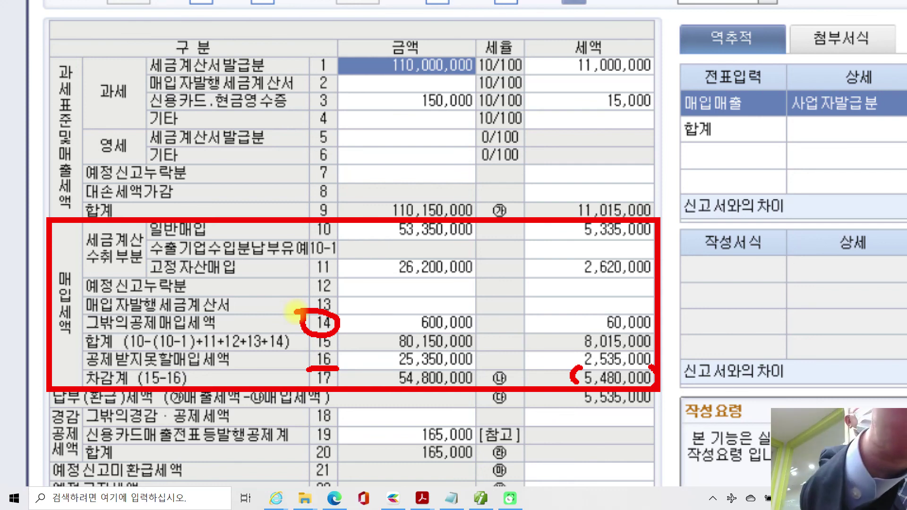
mouse_move(122, 276)
mouse_down()
mouse_move(87, 270)
mouse_move(135, 215)
mouse_move(140, 273)
mouse_up()
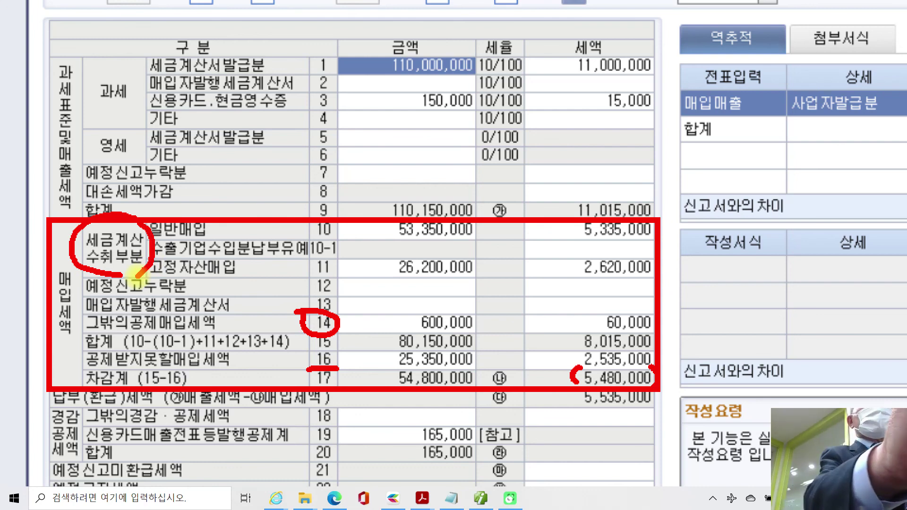
drag(88, 333, 234, 330)
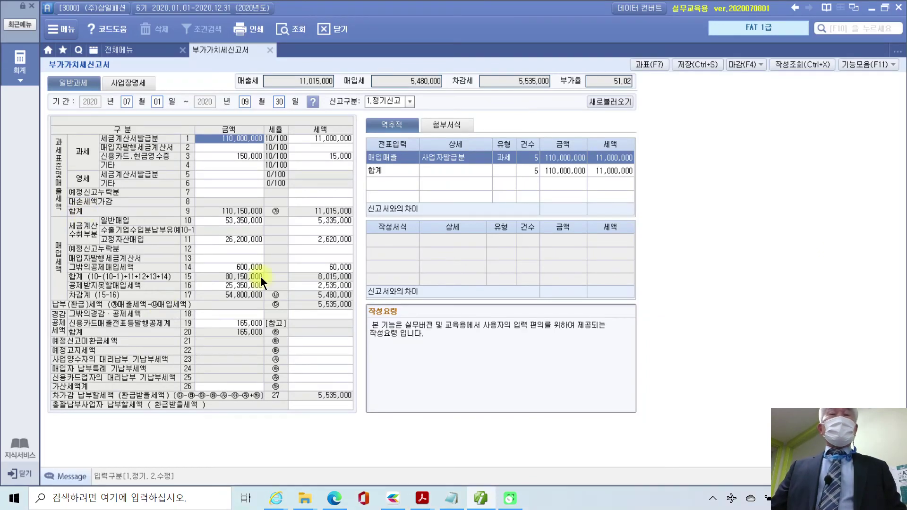
- Trace line 14 그밖의공제매입세액 to its source voucher entries and the 신용카드수령명 attached form in 역추적
click(239, 268)
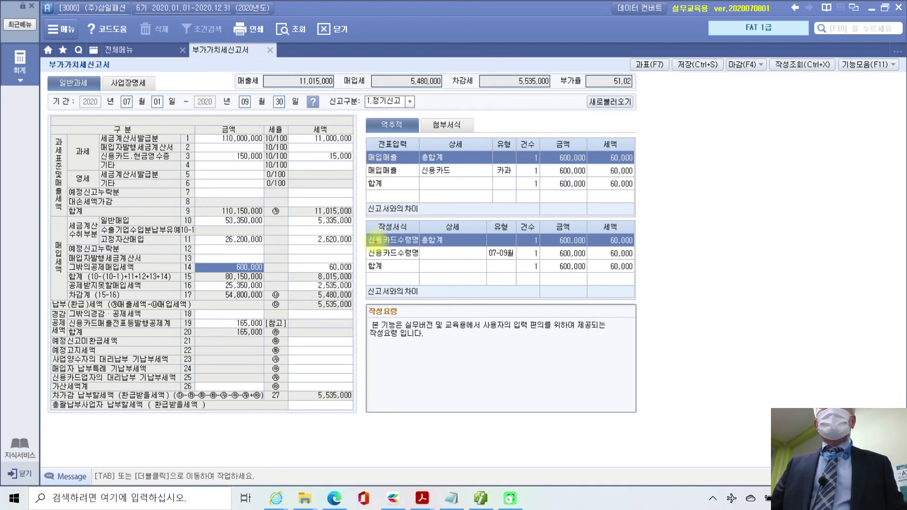
drag(369, 245, 434, 245)
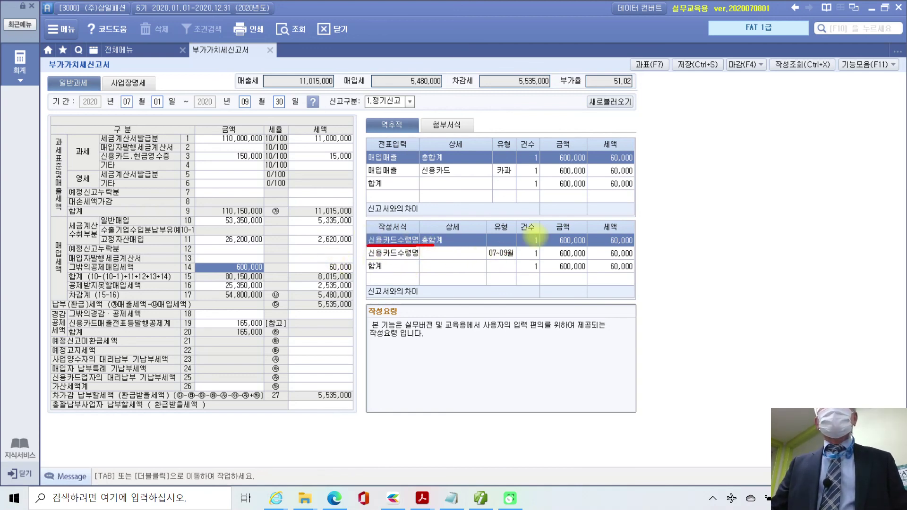
drag(529, 252, 611, 248)
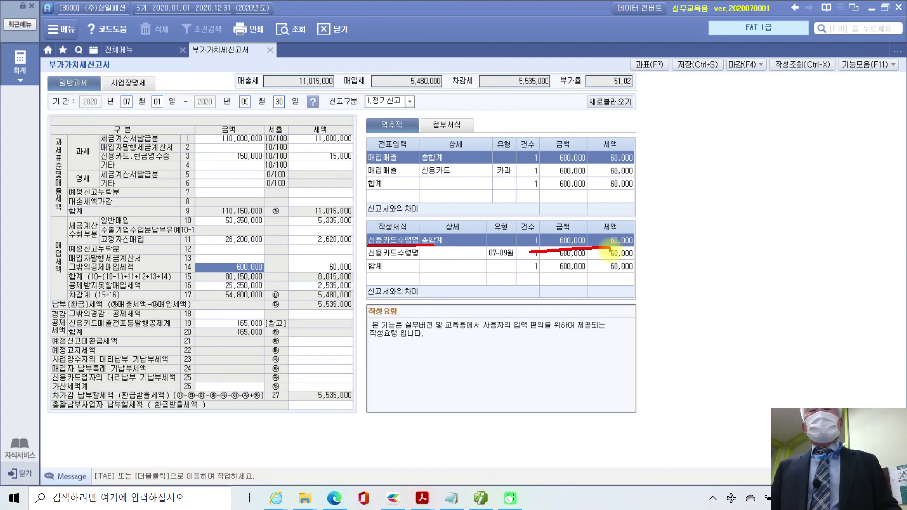
mouse_move(408, 214)
mouse_down()
mouse_move(362, 239)
mouse_move(506, 332)
mouse_move(581, 219)
mouse_move(385, 230)
mouse_up()
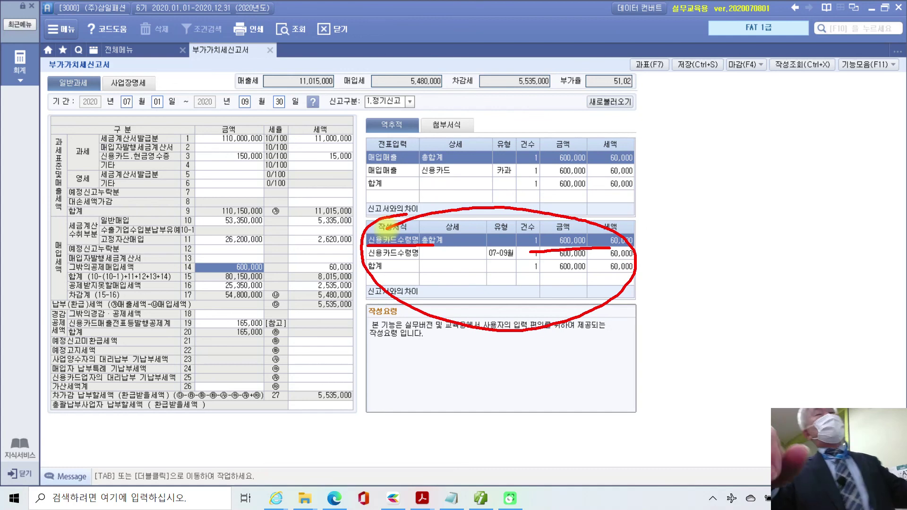
mouse_move(650, 235)
mouse_down()
mouse_move(685, 257)
mouse_move(682, 279)
mouse_up()
mouse_move(703, 231)
mouse_down()
mouse_move(708, 249)
mouse_move(741, 267)
mouse_move(734, 311)
mouse_up()
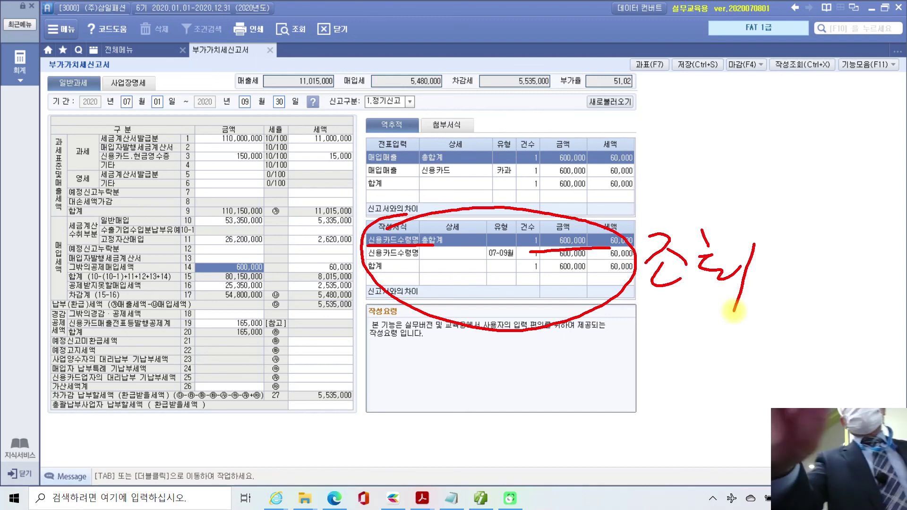
mouse_move(356, 218)
mouse_down()
mouse_move(397, 315)
mouse_move(637, 241)
mouse_move(355, 242)
mouse_up()
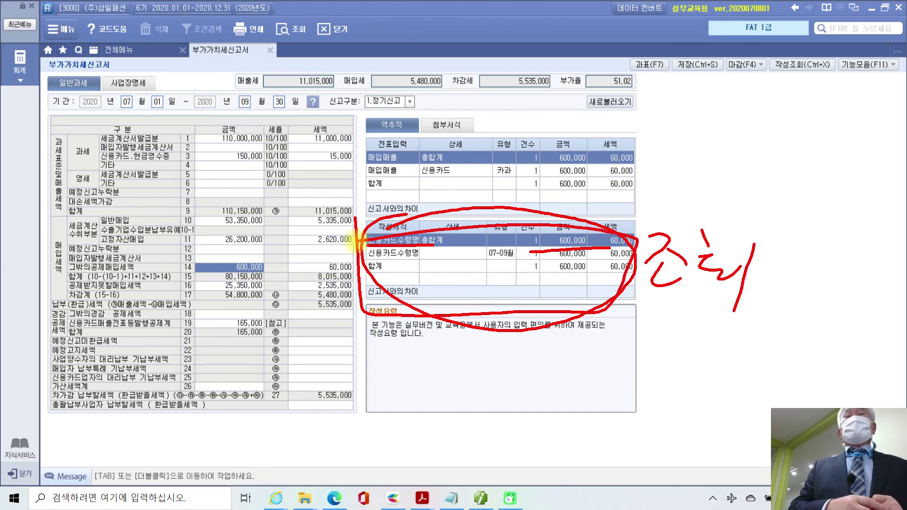
mouse_move(258, 272)
mouse_down()
mouse_move(321, 208)
mouse_move(379, 171)
mouse_move(387, 179)
mouse_up()
mouse_move(598, 193)
mouse_down()
mouse_move(425, 201)
mouse_move(402, 152)
mouse_move(641, 185)
mouse_move(573, 213)
mouse_up()
key(Escape)
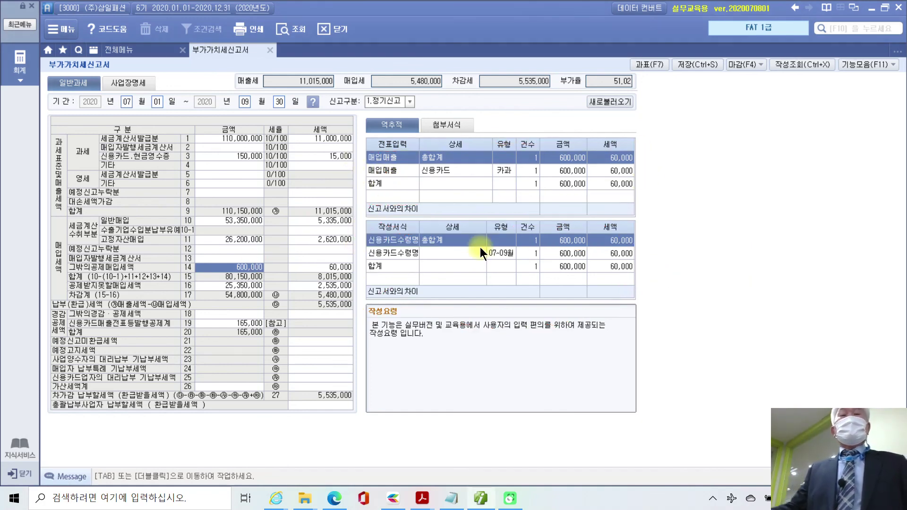
- Examine the 그밖의공제매입세액명세 breakdown behind line 14 of the return, including line 41 신용매출전표수취/일반, and close it
click(336, 268)
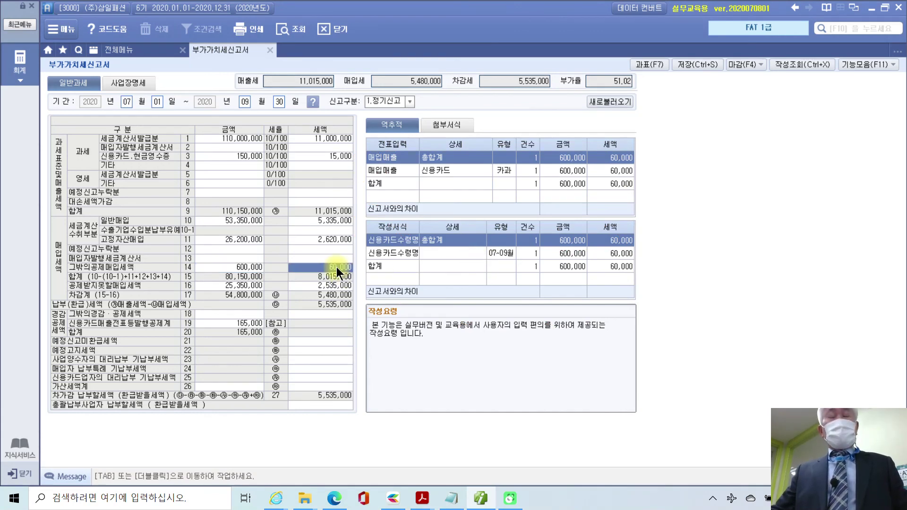
double_click(289, 267)
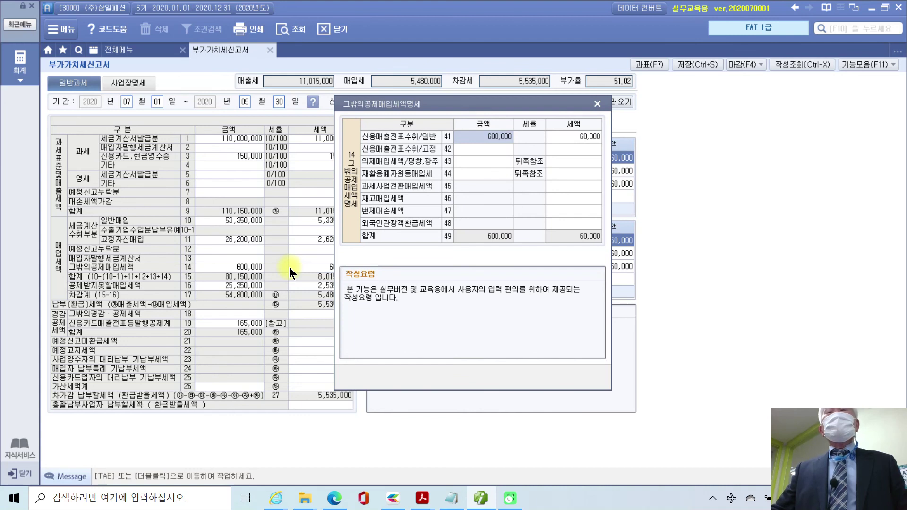
click(597, 104)
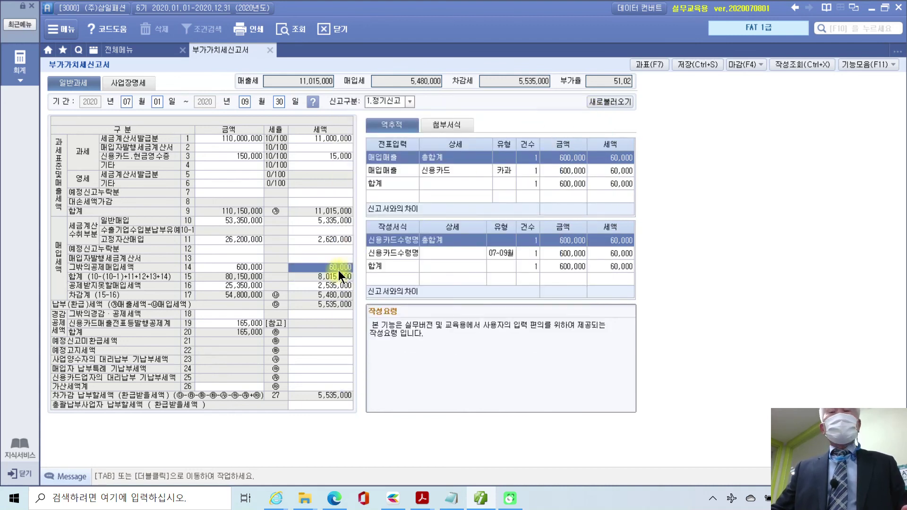
double_click(338, 270)
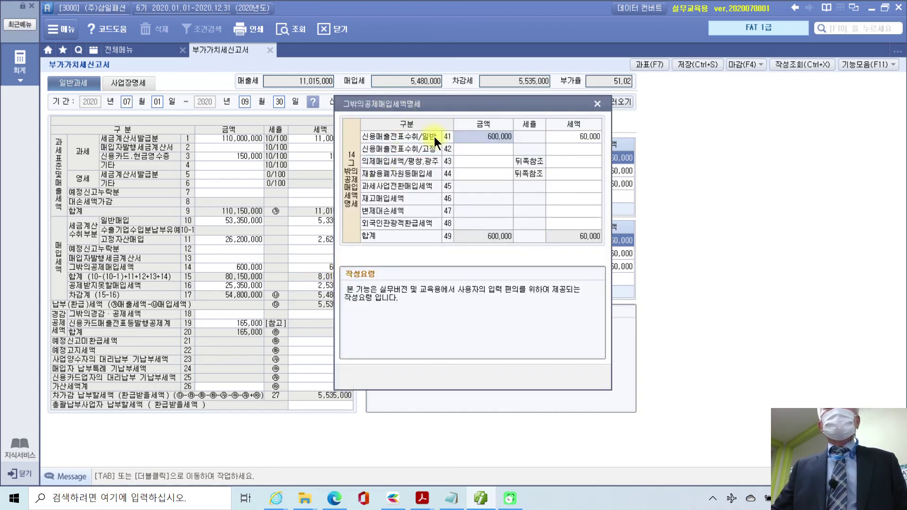
click(598, 104)
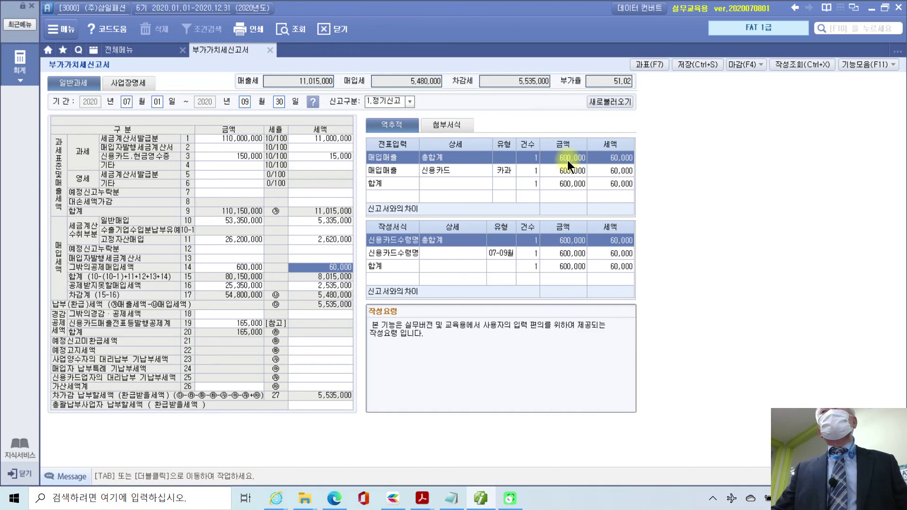
double_click(330, 268)
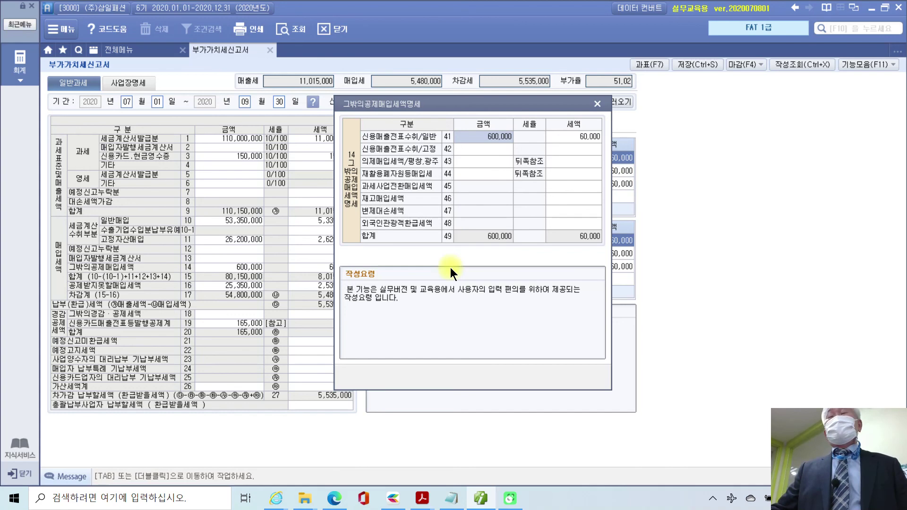
click(598, 103)
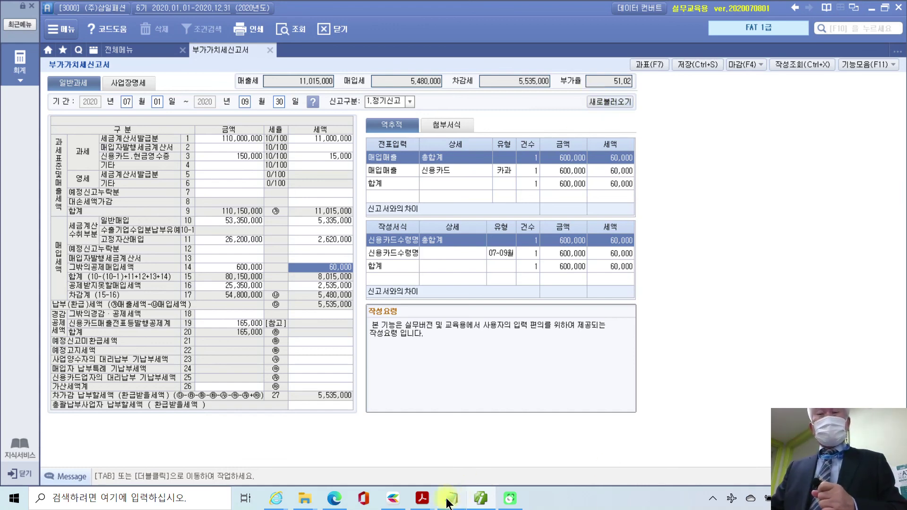
- Switch to 03 3부4장.pdf in Acrobat Reader and review the 수행 10 card receipt and the 매입전표입력 수행 결과 for 9월 5일
click(424, 501)
click(467, 469)
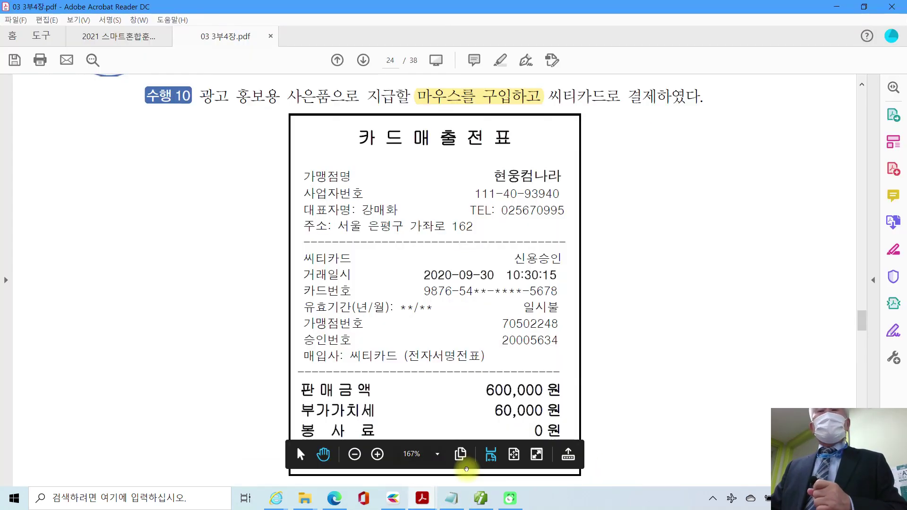
scroll(464, 291, down, 10)
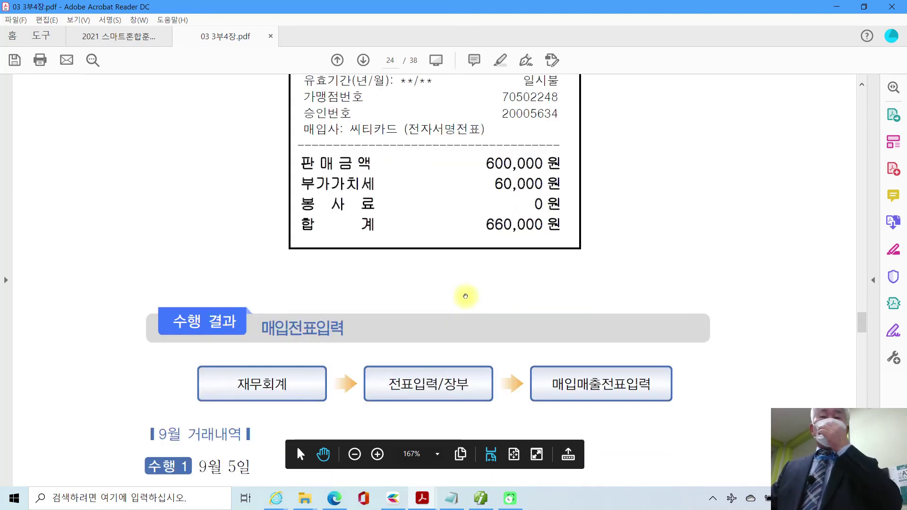
scroll(356, 288, down, 4)
scroll(356, 288, down, 2)
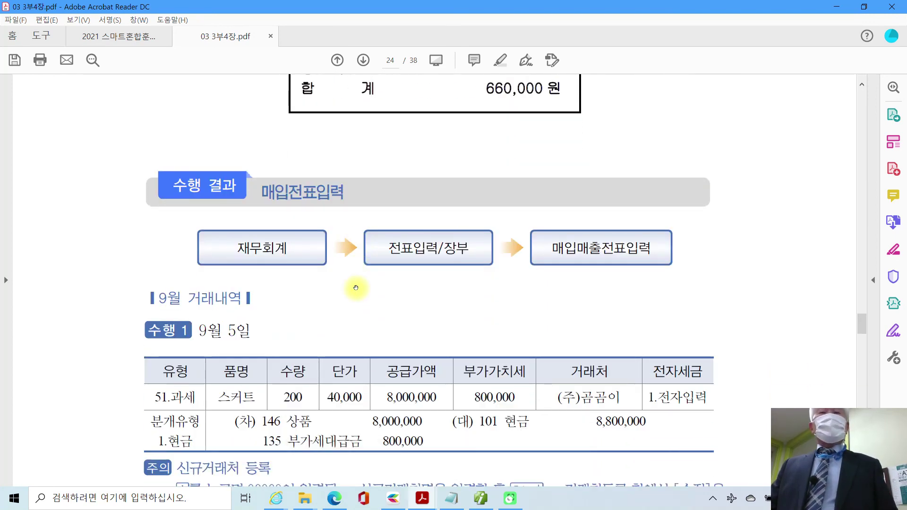
scroll(356, 288, down, 3)
scroll(356, 288, down, 14)
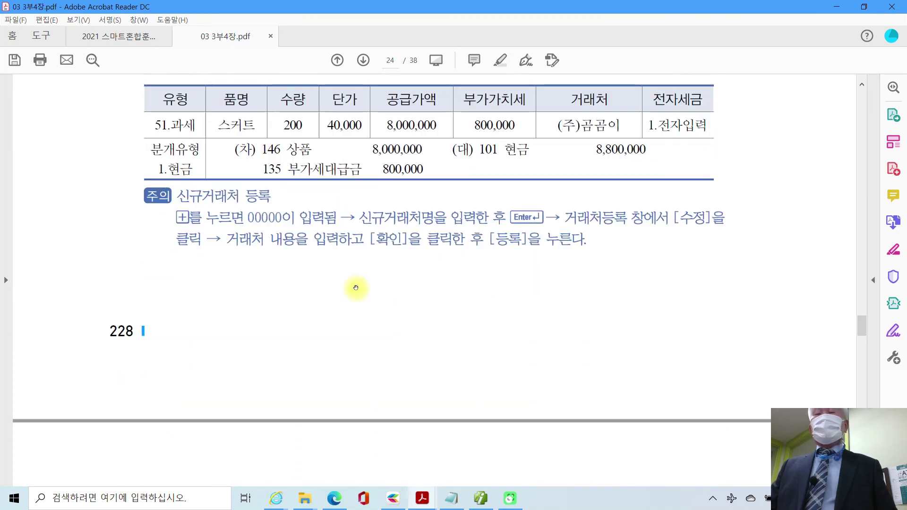
scroll(356, 288, down, 3)
scroll(355, 288, up, 17)
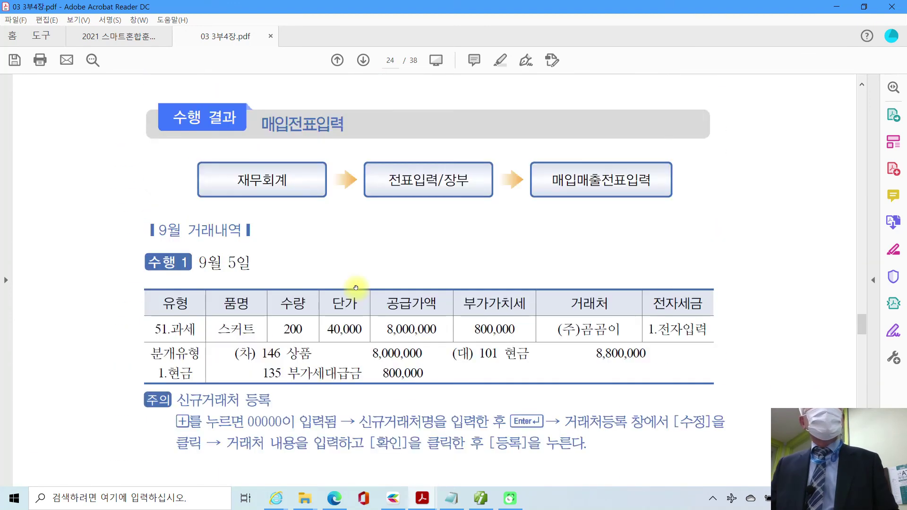